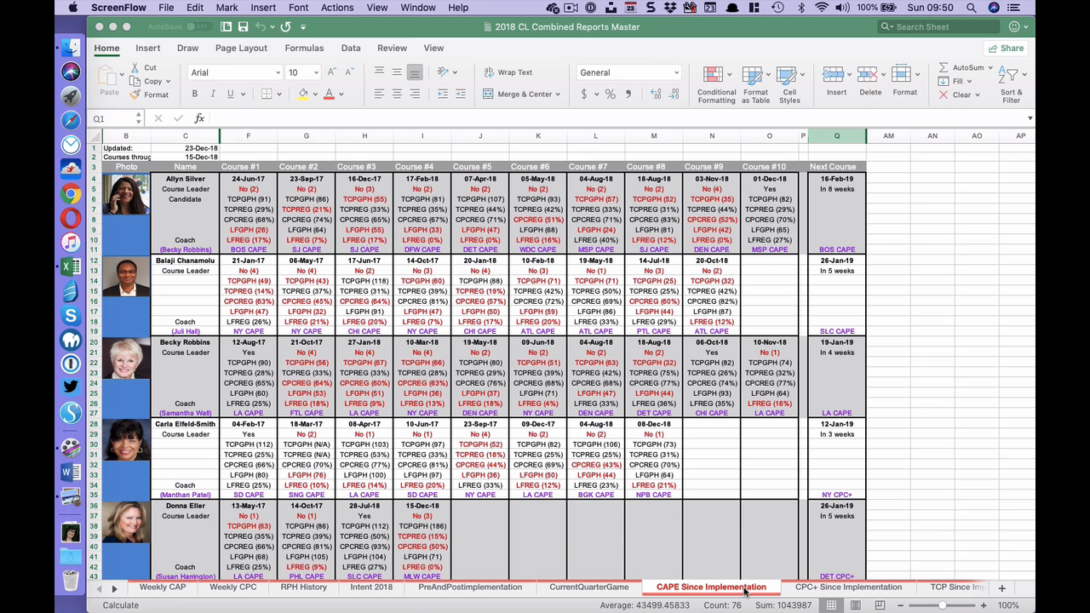
- View the CPC+ Since Implementation and TCP Since Implementation sheets, then return to the CAPE Since Implementation sheet
click(820, 589)
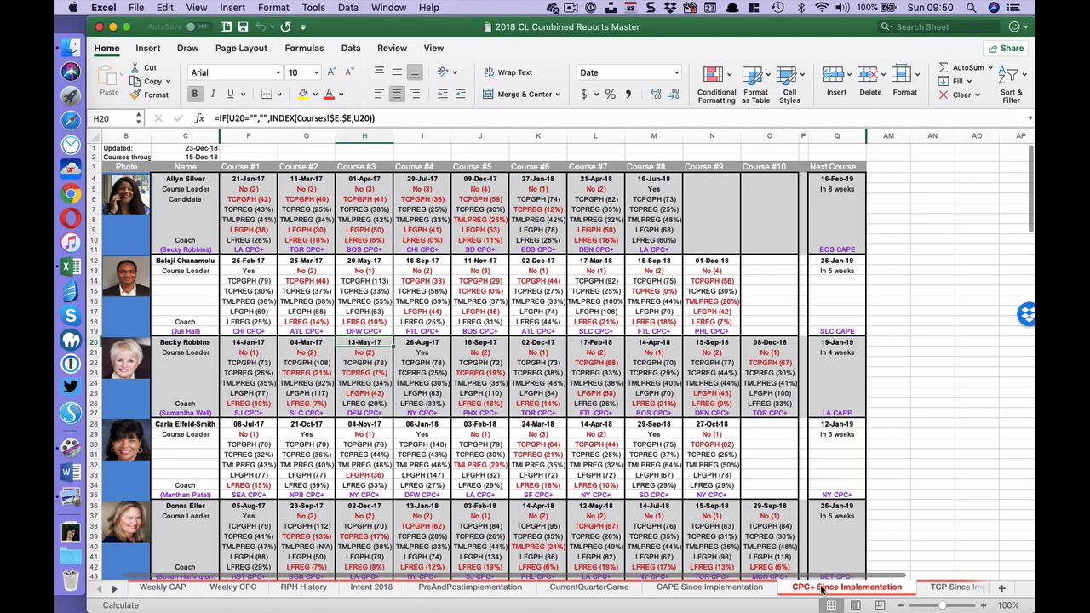
click(936, 589)
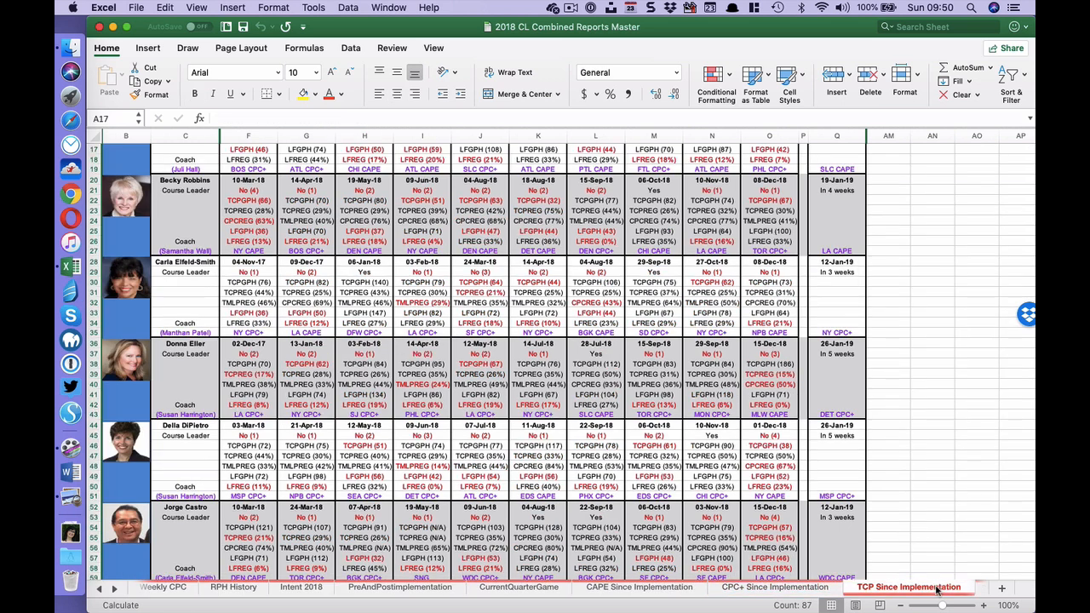
click(670, 587)
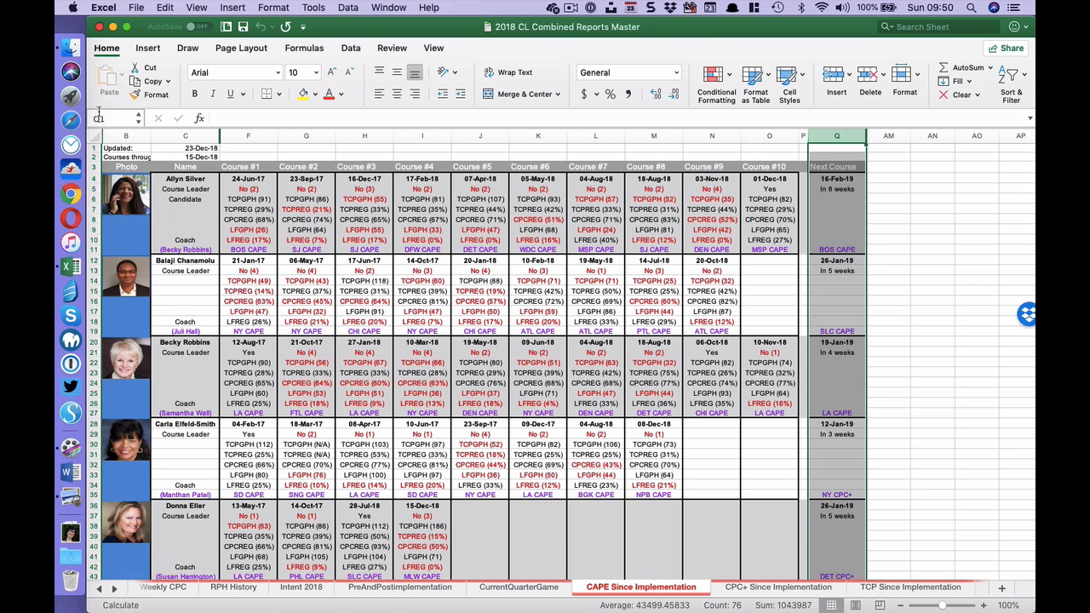
- Switch to Preview to view NMU Photo.png, and check the file's size in the Downloads folder in Finder
click(68, 498)
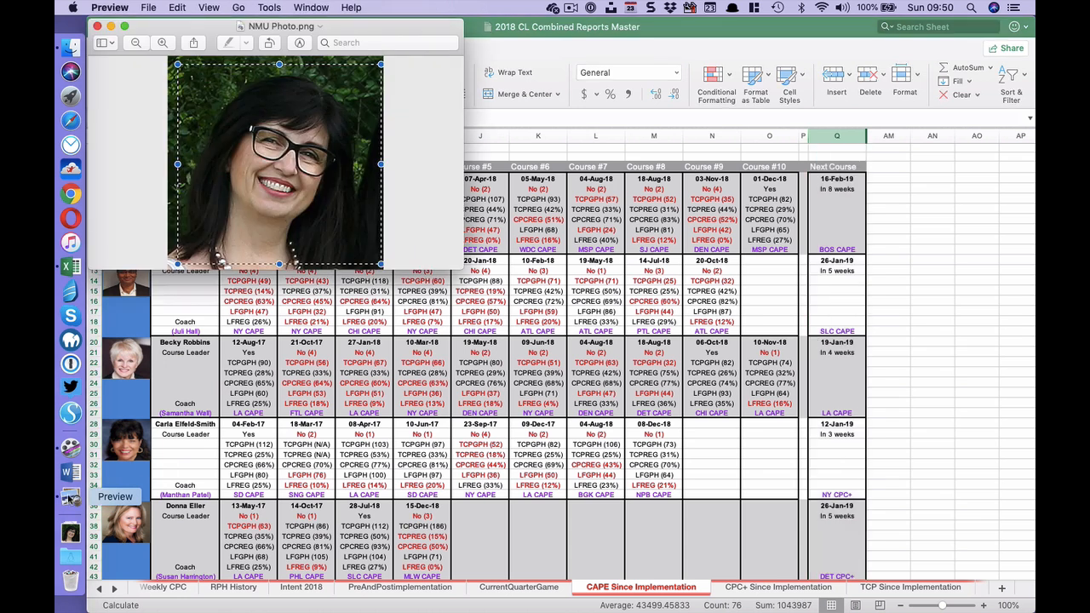
drag(350, 30, 601, 82)
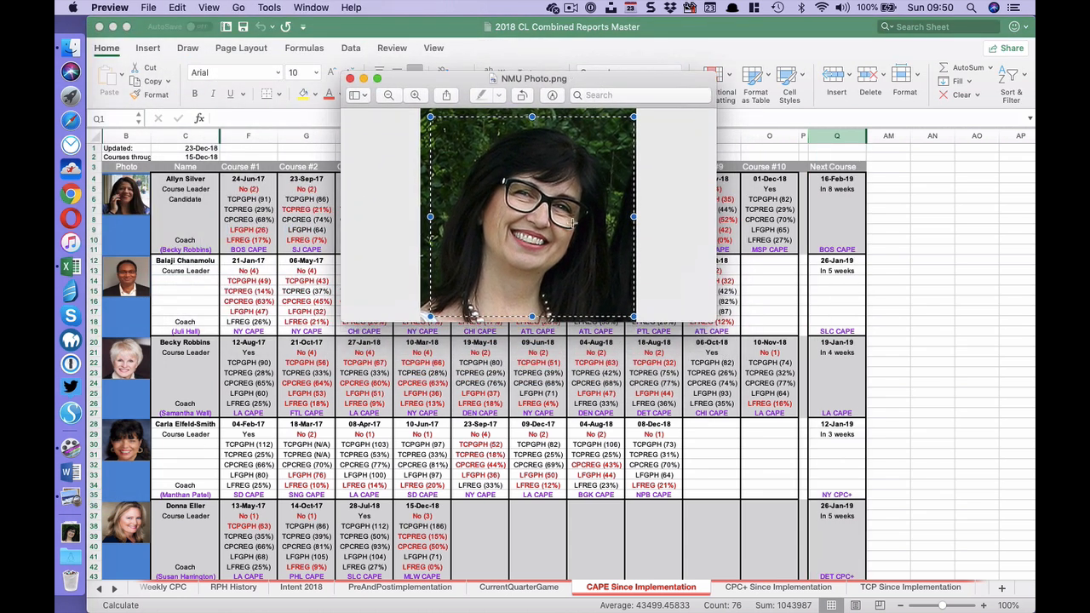
click(68, 48)
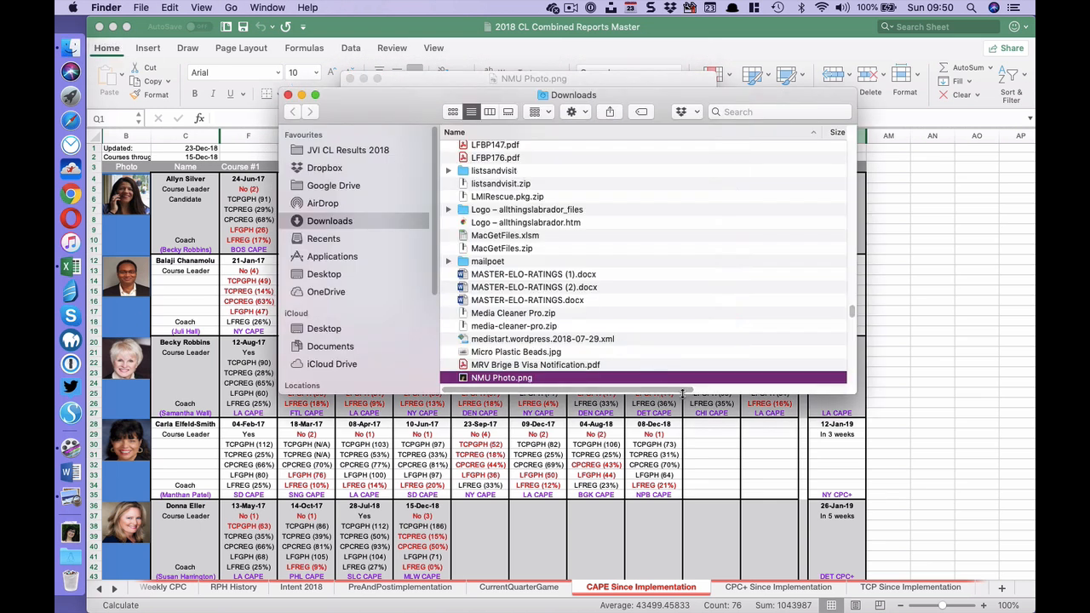
scroll(683, 391, right, 5)
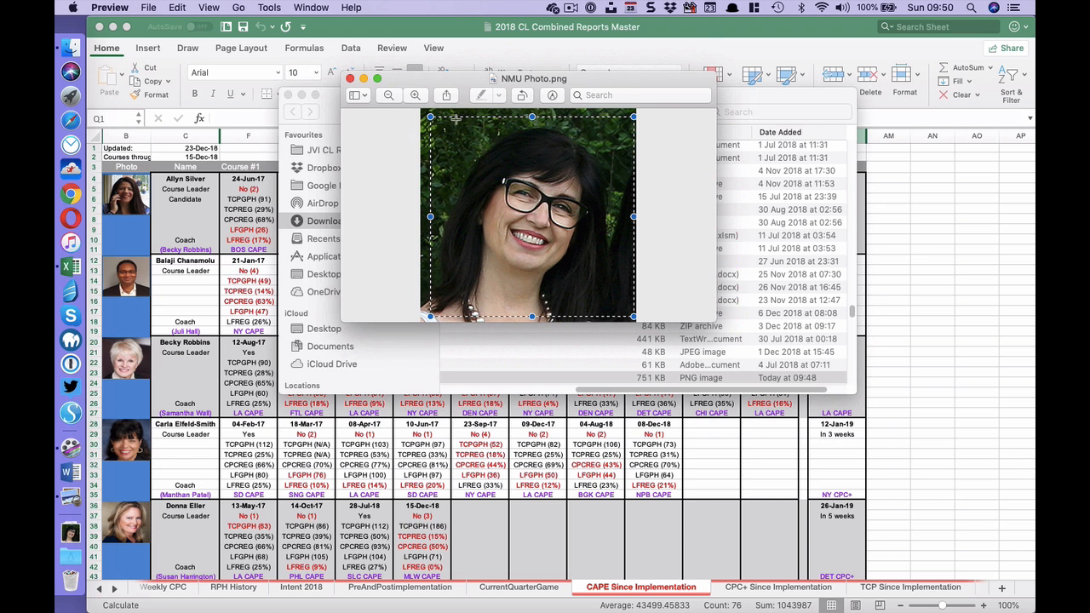
- Erase a tiny area at the lower-right corner of the photo in Preview
click(269, 7)
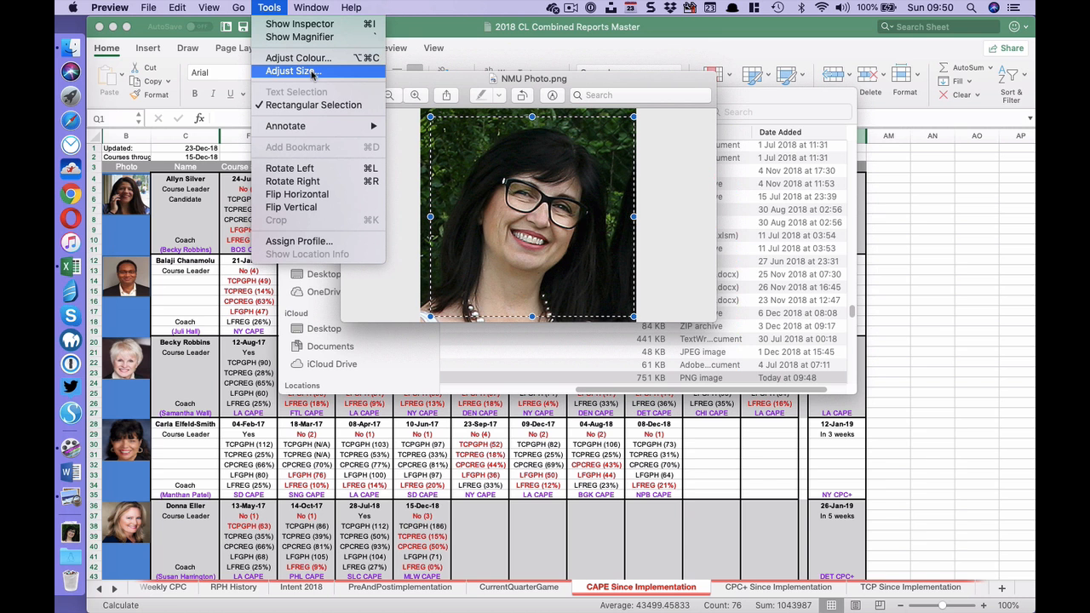
click(595, 86)
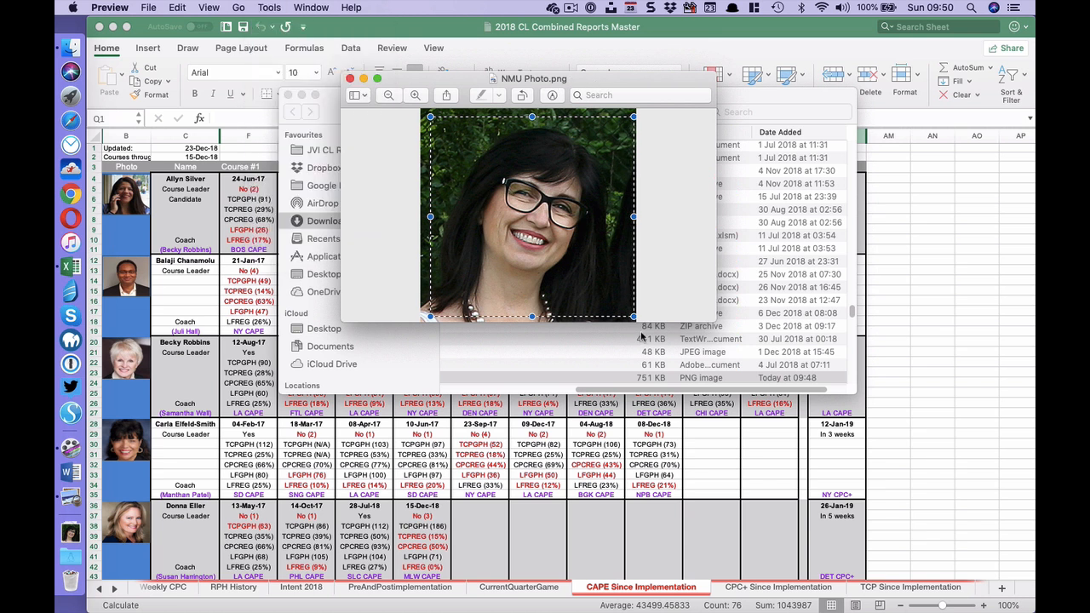
mouse_move(638, 318)
mouse_down()
mouse_move(607, 295)
mouse_move(623, 306)
mouse_up()
key(BackSpace)
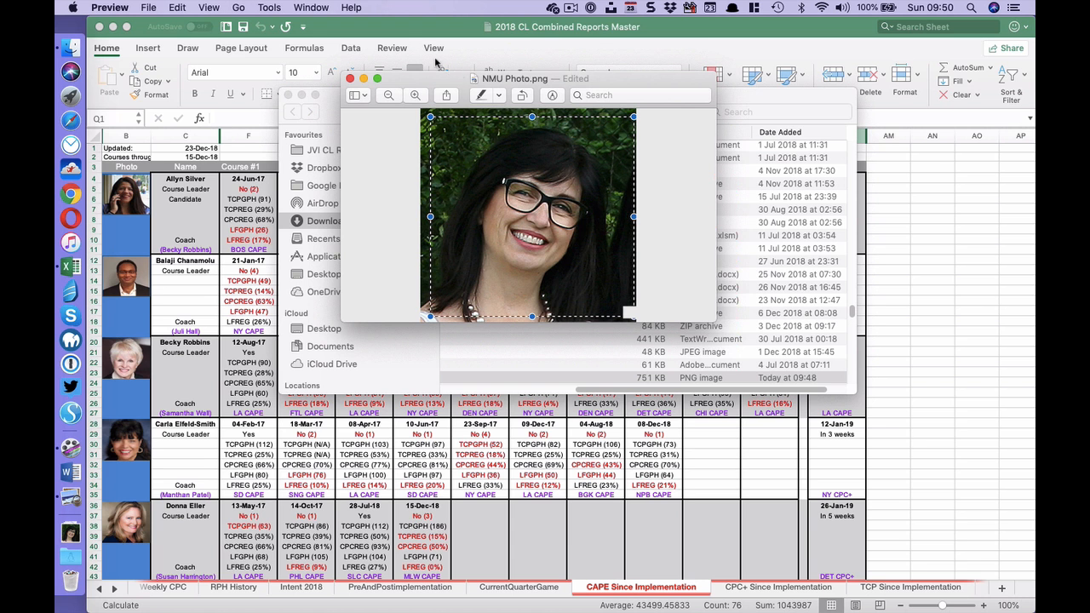
- Crop NMU Photo.png to a square selection framing the face
click(267, 8)
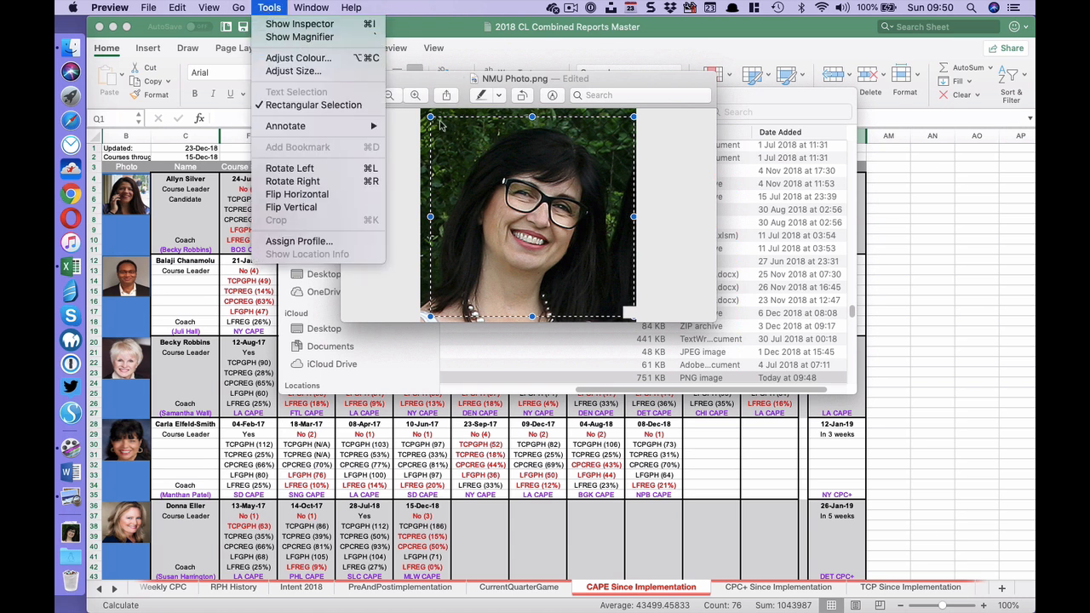
click(442, 125)
drag(447, 126, 604, 277)
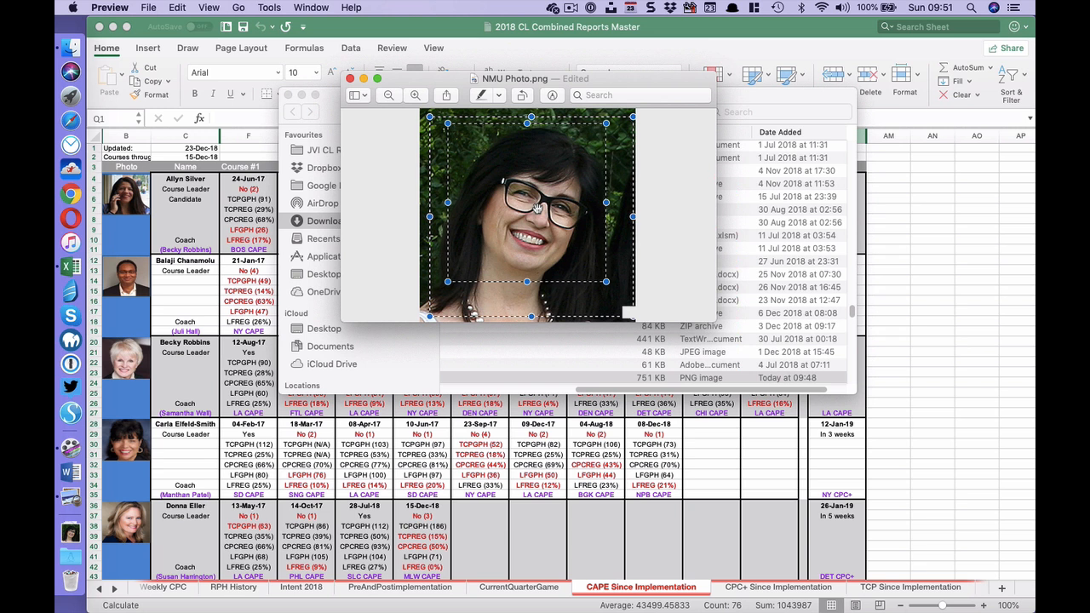
click(269, 7)
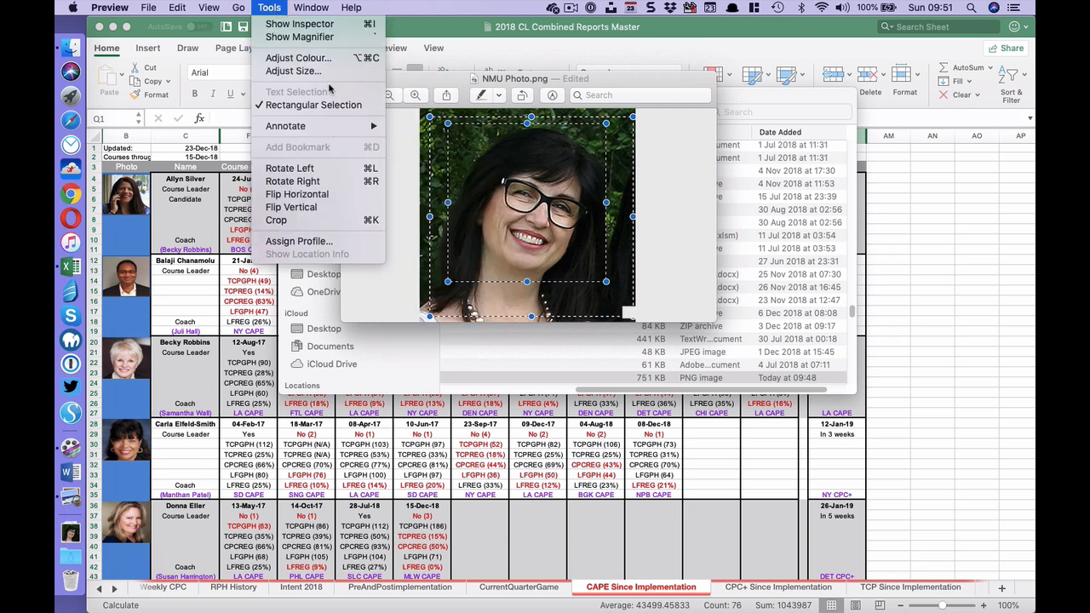
click(351, 220)
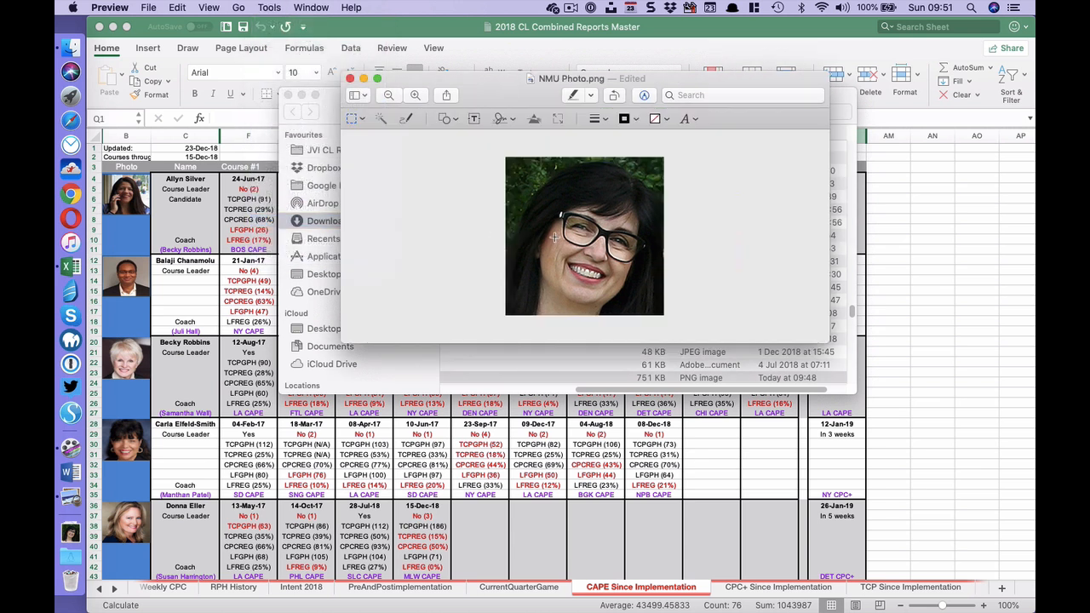
- Set the cropped photo's resolution to 72 pixels/inch and save the file
click(268, 8)
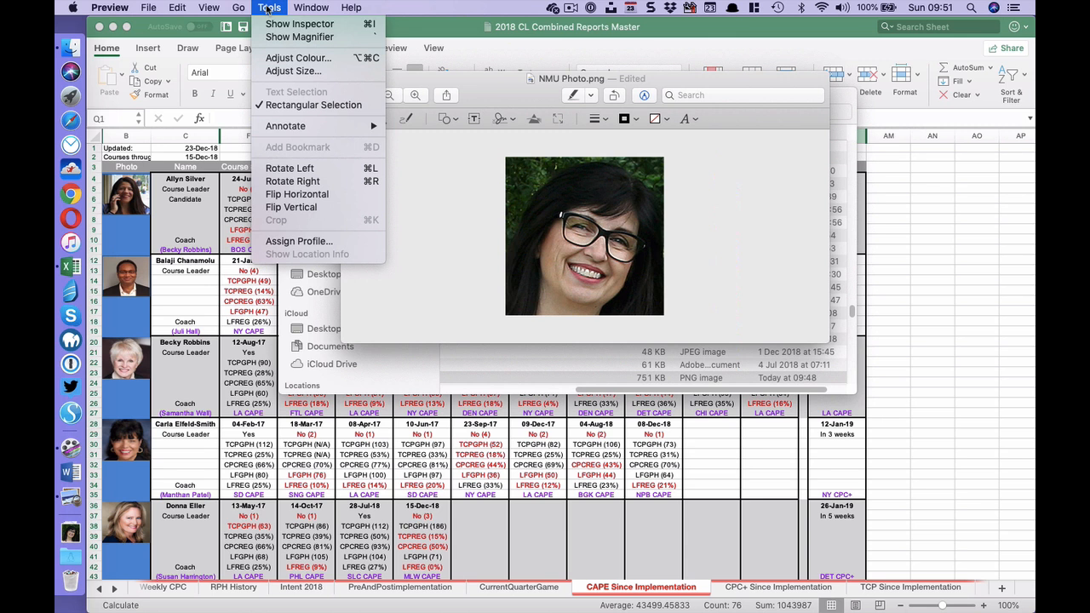
click(309, 73)
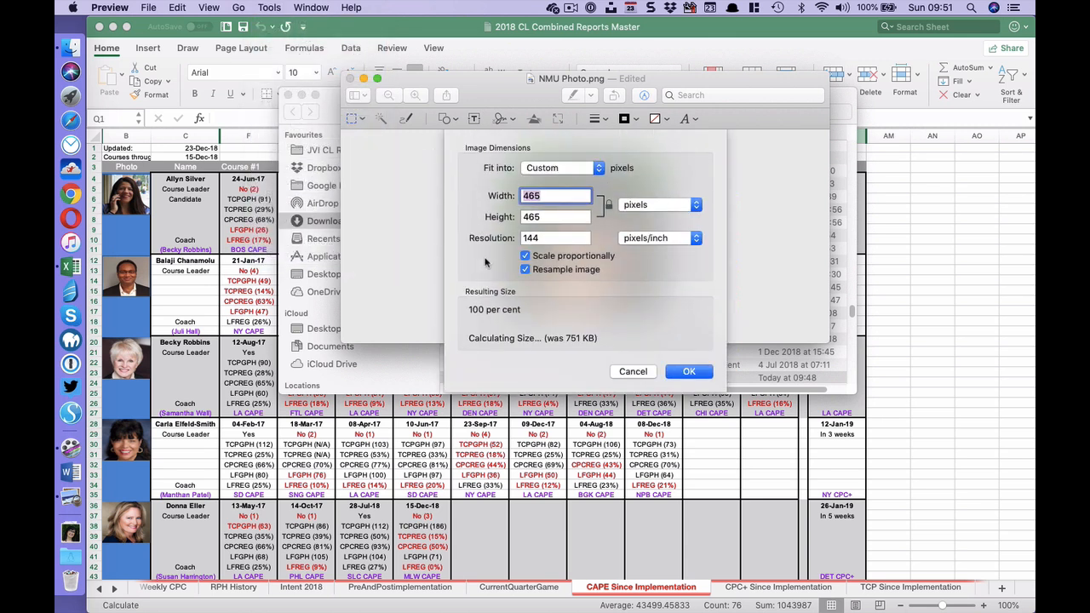
drag(563, 238, 467, 239)
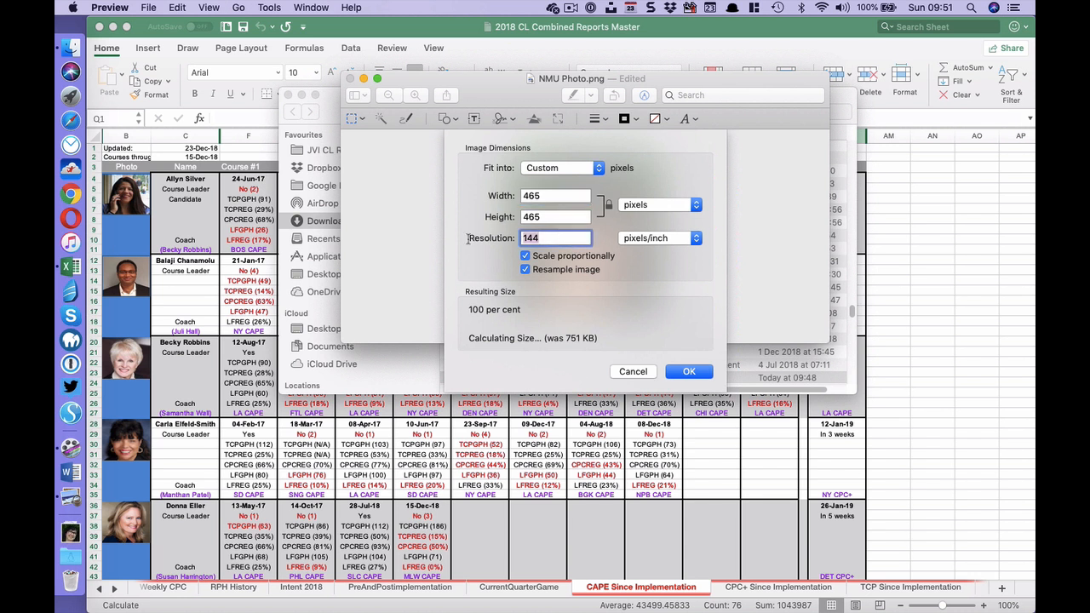
text(72)
click(688, 370)
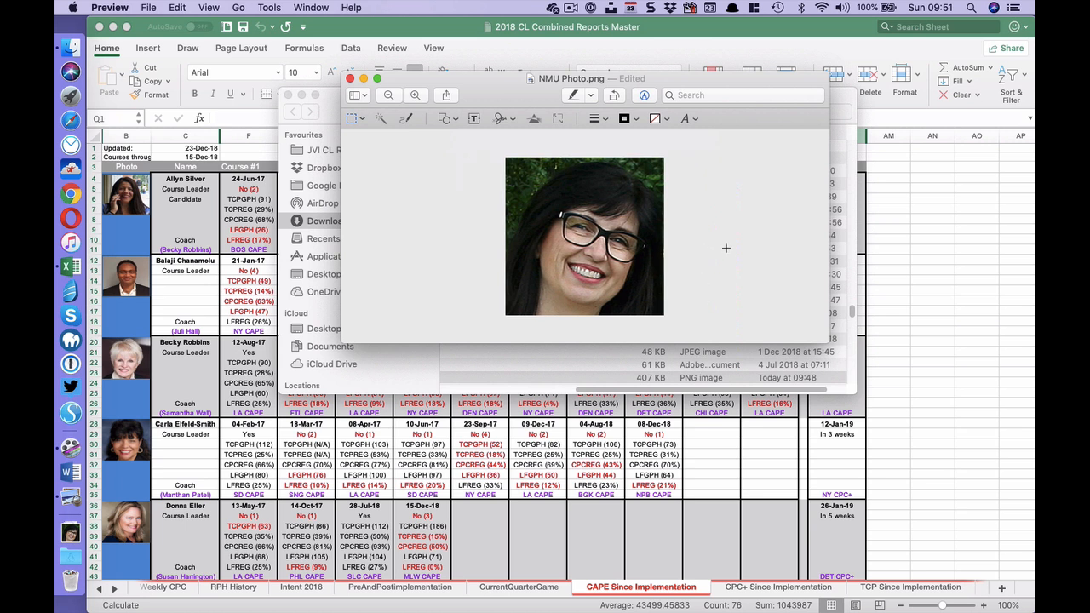
key(super+s)
- Check the saved NMU Photo.png's size in the Downloads folder in Finder
key(super+Tab)
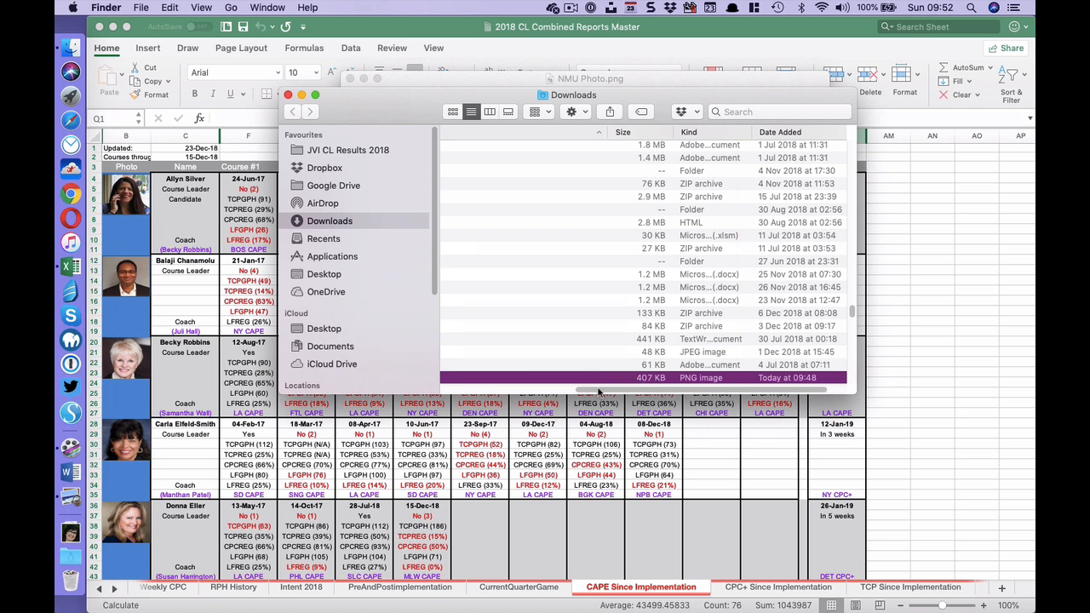
drag(600, 393, 435, 390)
- Switch to Excel and unhide the columns between Q and AM on the CAPE Since Implementation sheet
key(super+Tab)
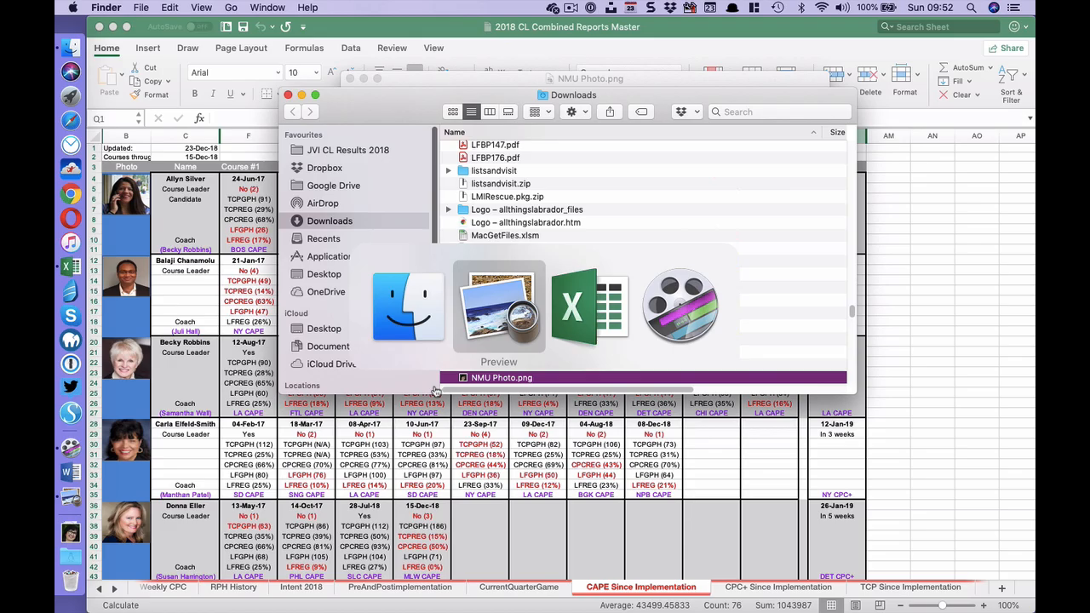
key(super+Tab)
scroll(375, 466, down, 5)
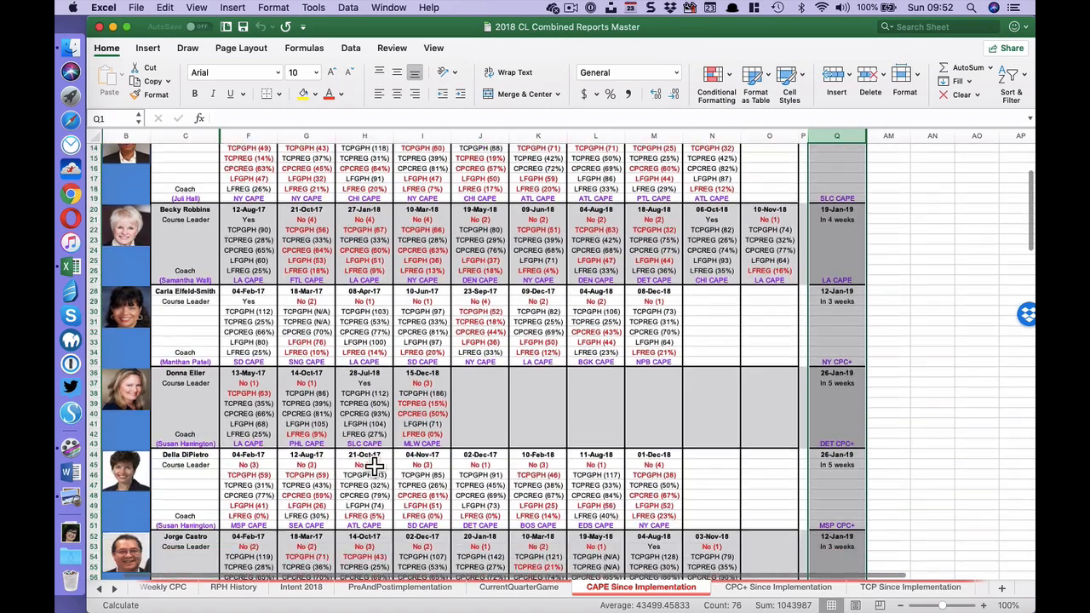
scroll(375, 467, down, 15)
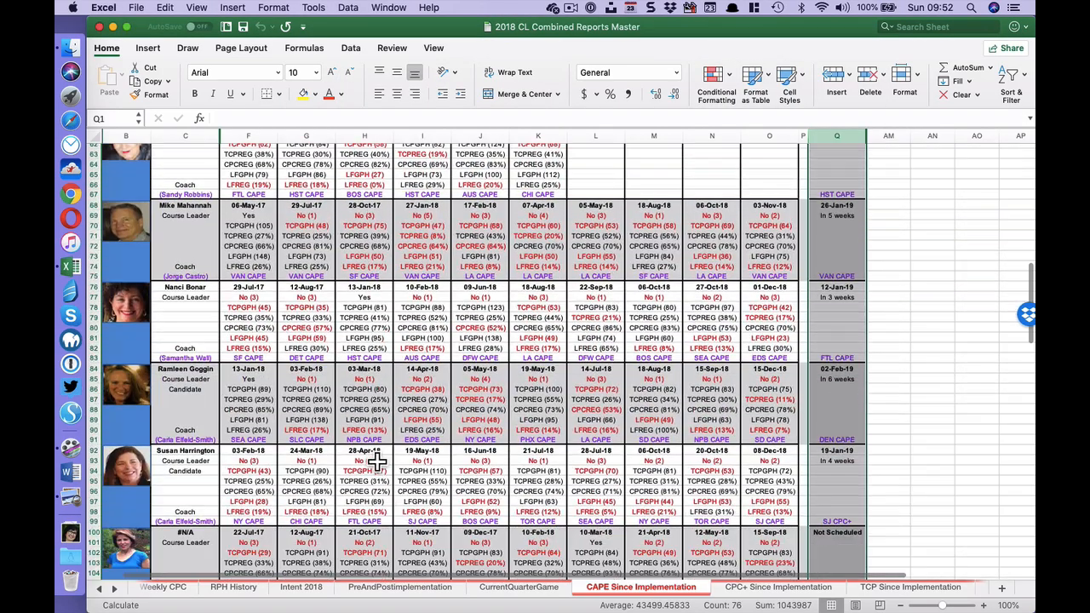
scroll(206, 376, up, 18)
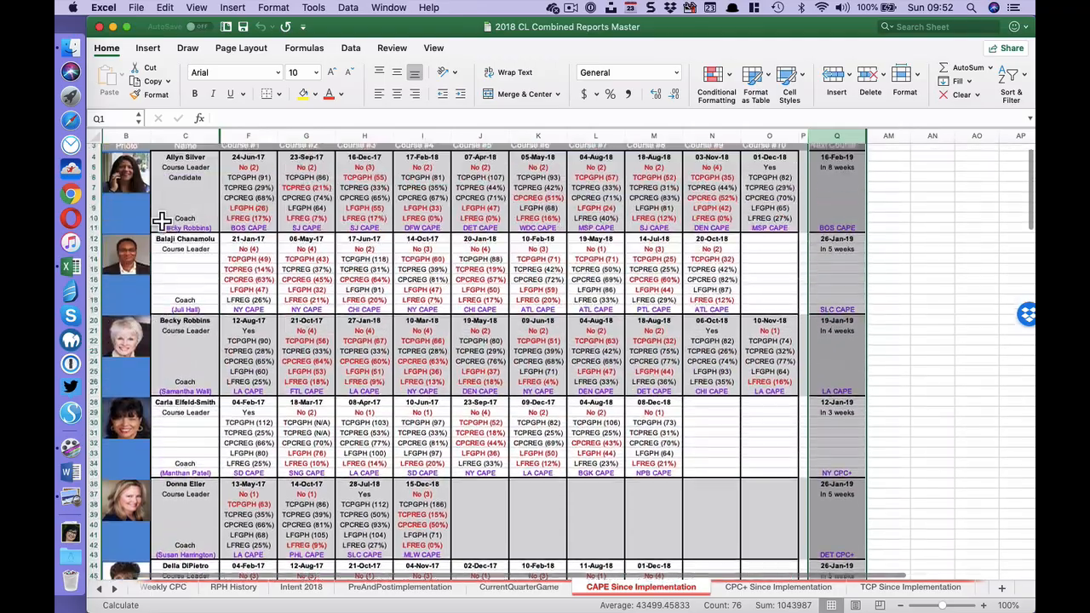
scroll(141, 235, down, 7)
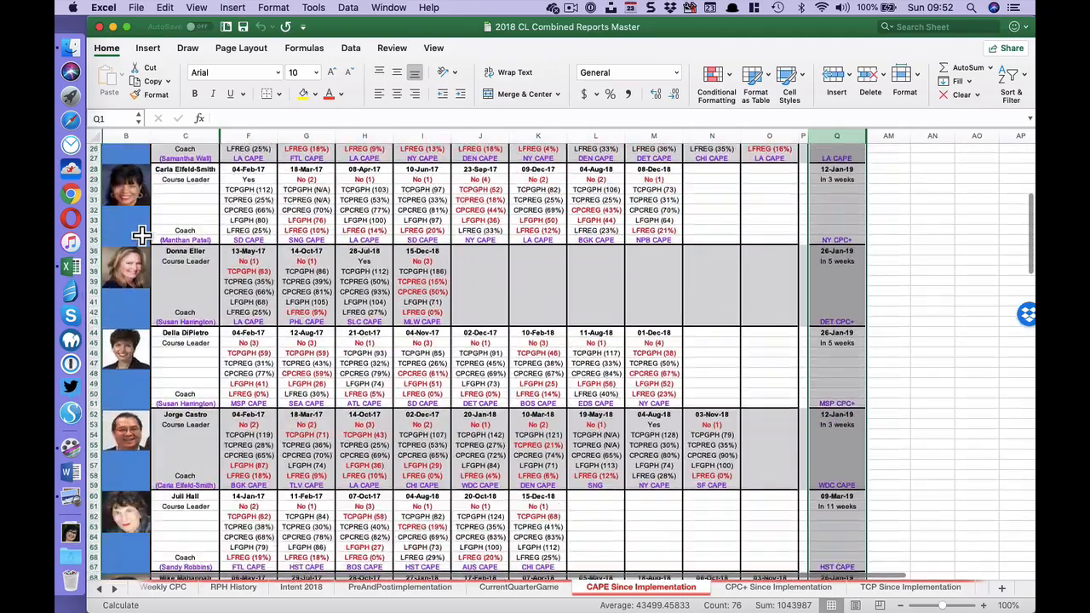
scroll(141, 235, down, 20)
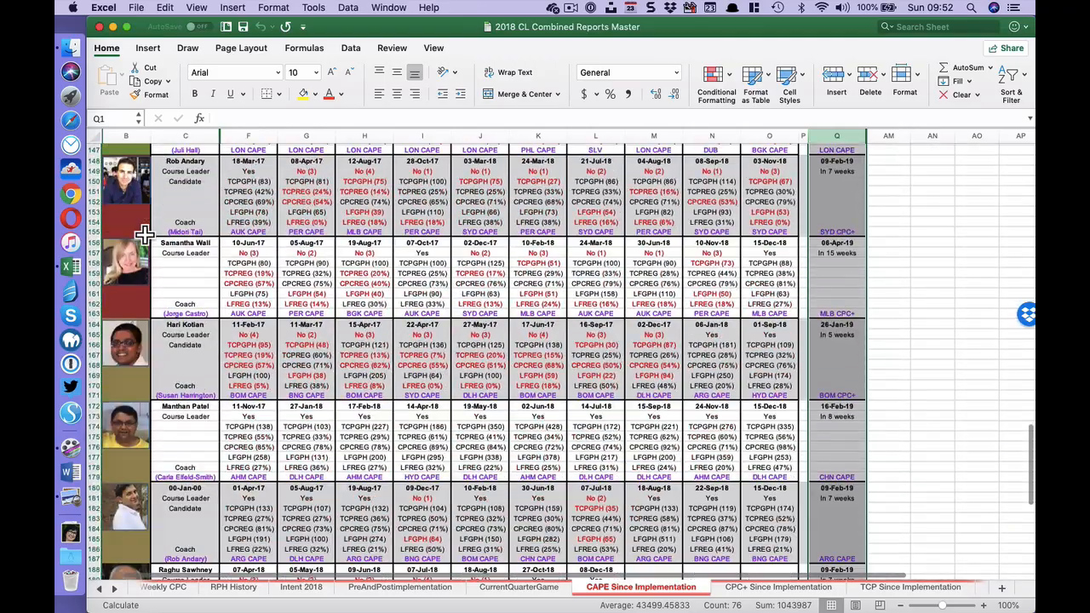
scroll(141, 235, up, 6)
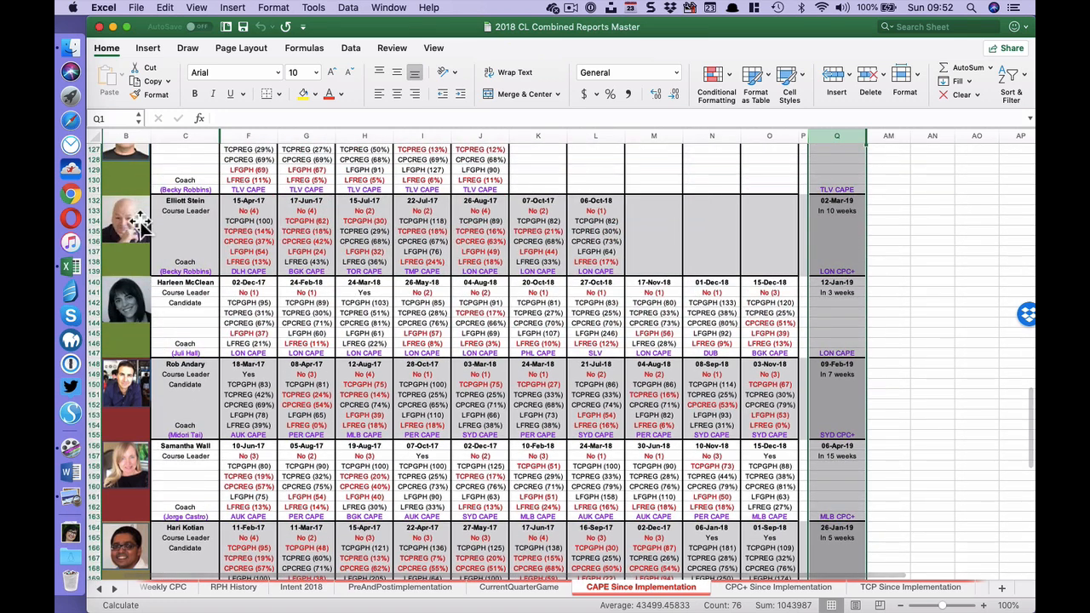
scroll(123, 378, down, 4)
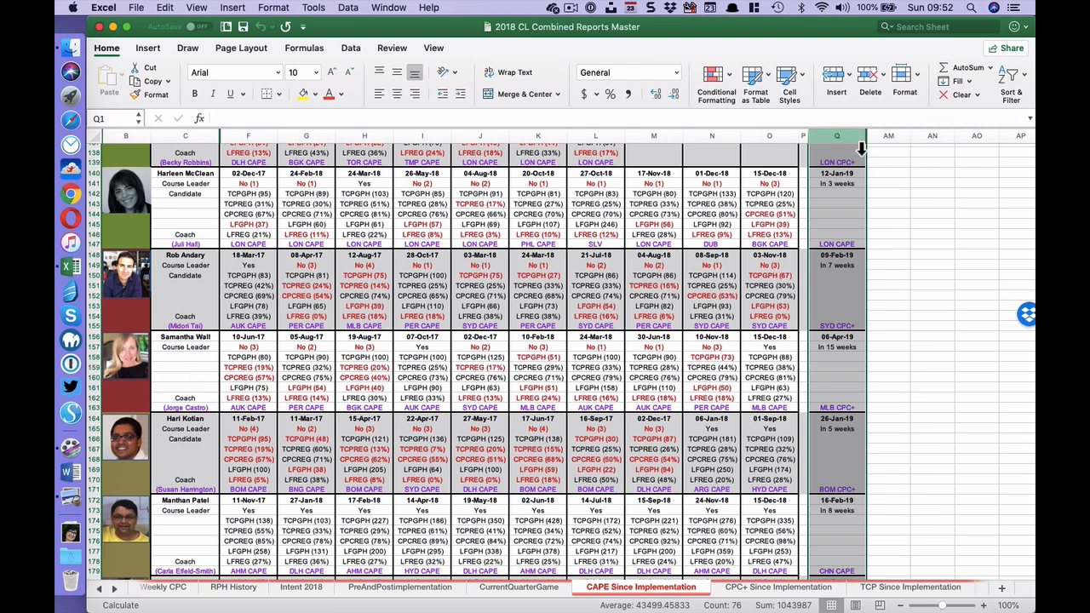
drag(861, 149, 902, 145)
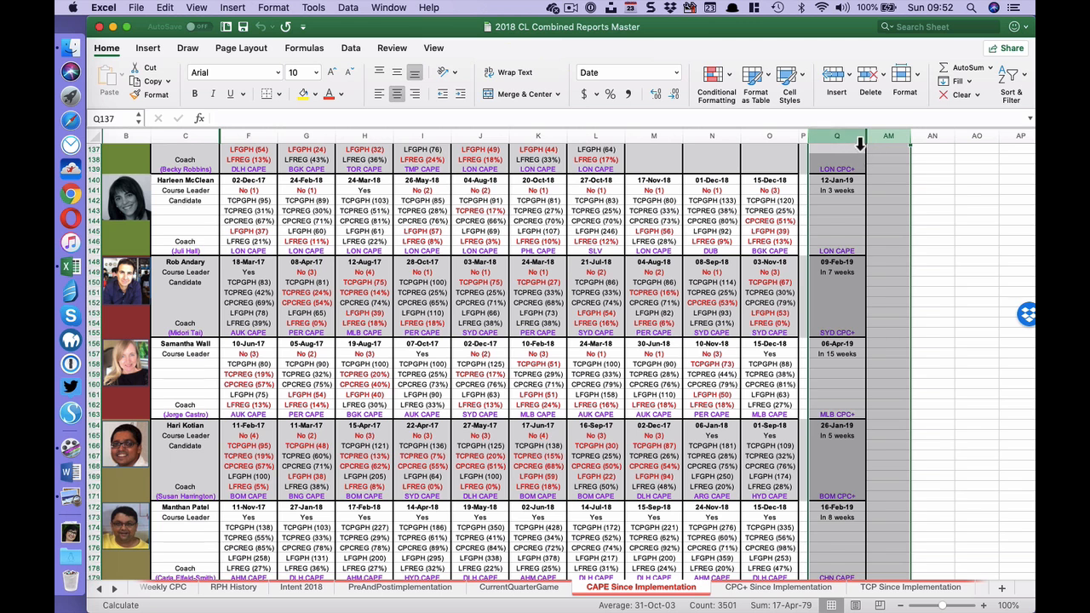
right_click(895, 138)
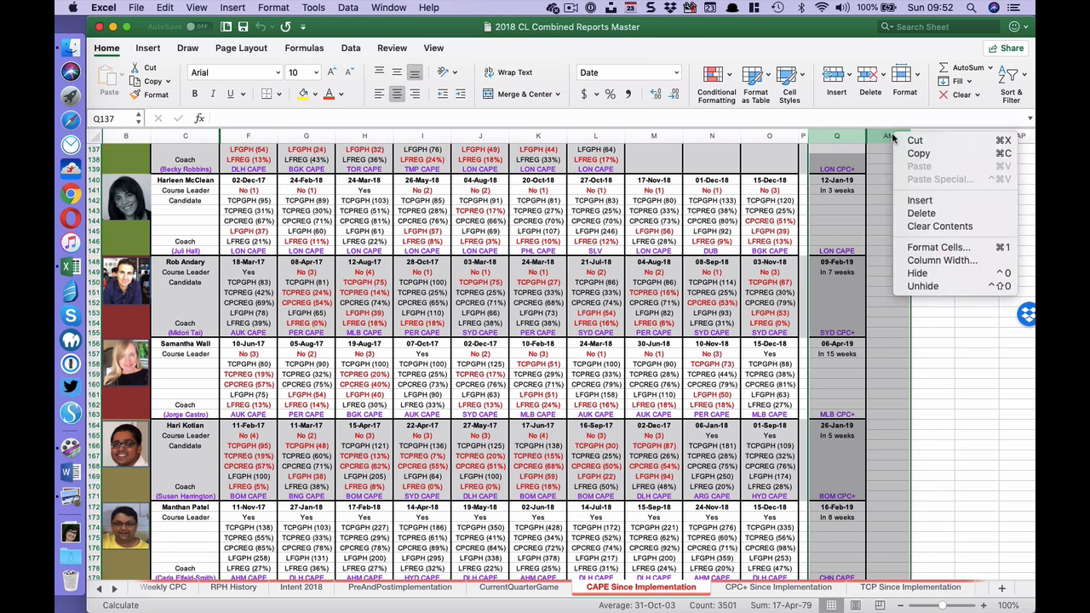
click(939, 288)
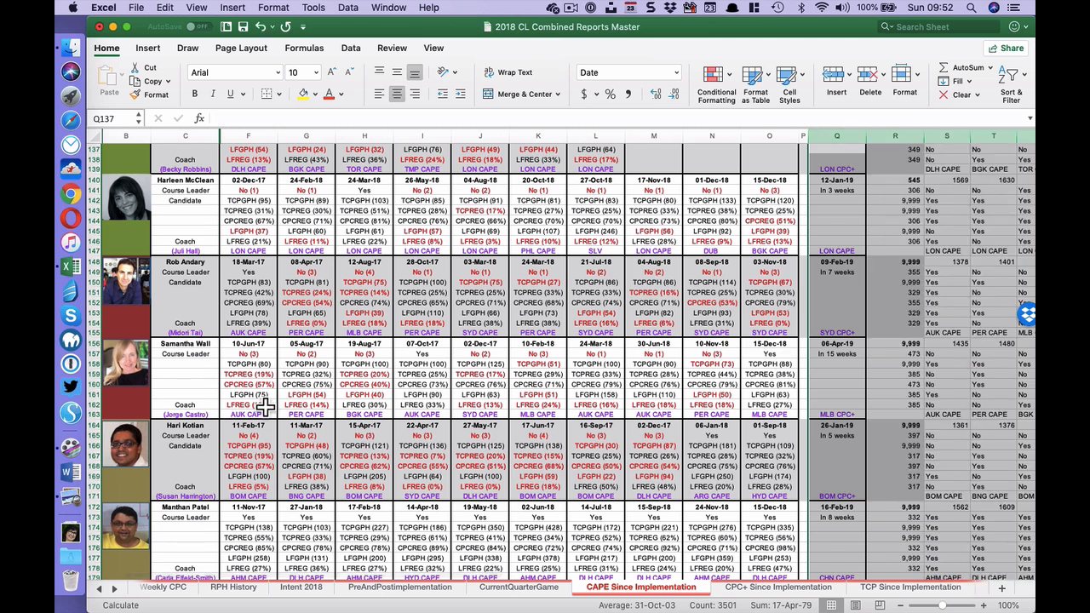
- Insert eight blank rows at rows 156 to 163, above the existing leader block that starts at row 156
click(101, 349)
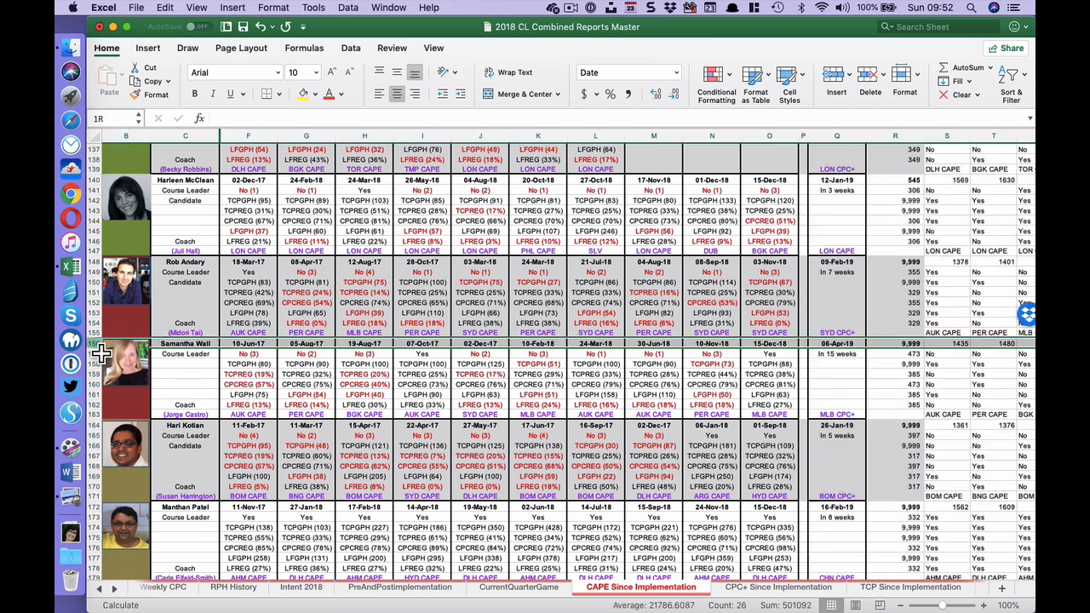
drag(100, 351, 86, 417)
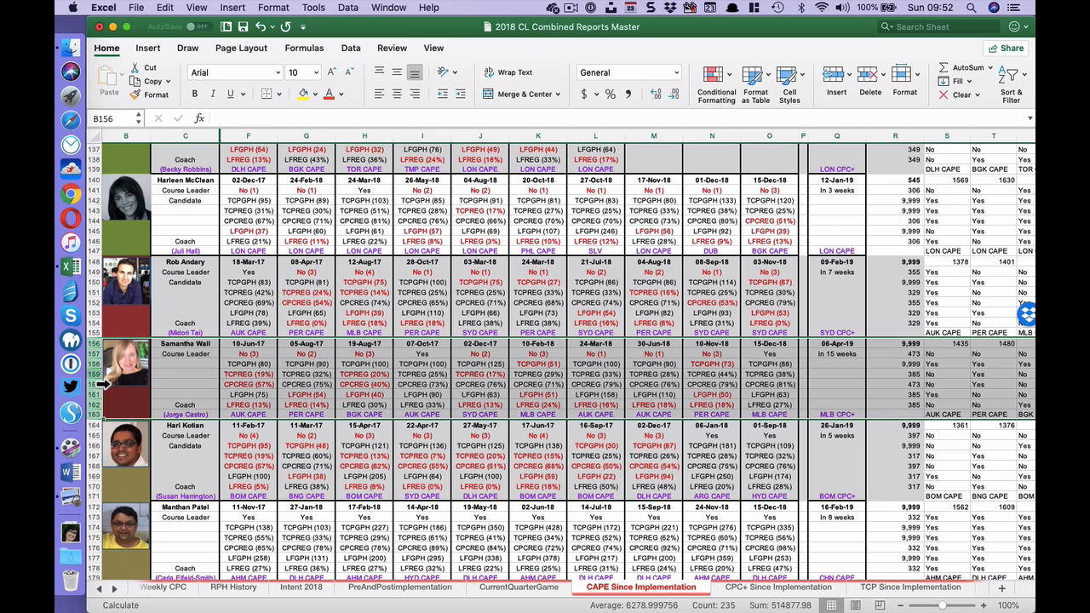
right_click(101, 383)
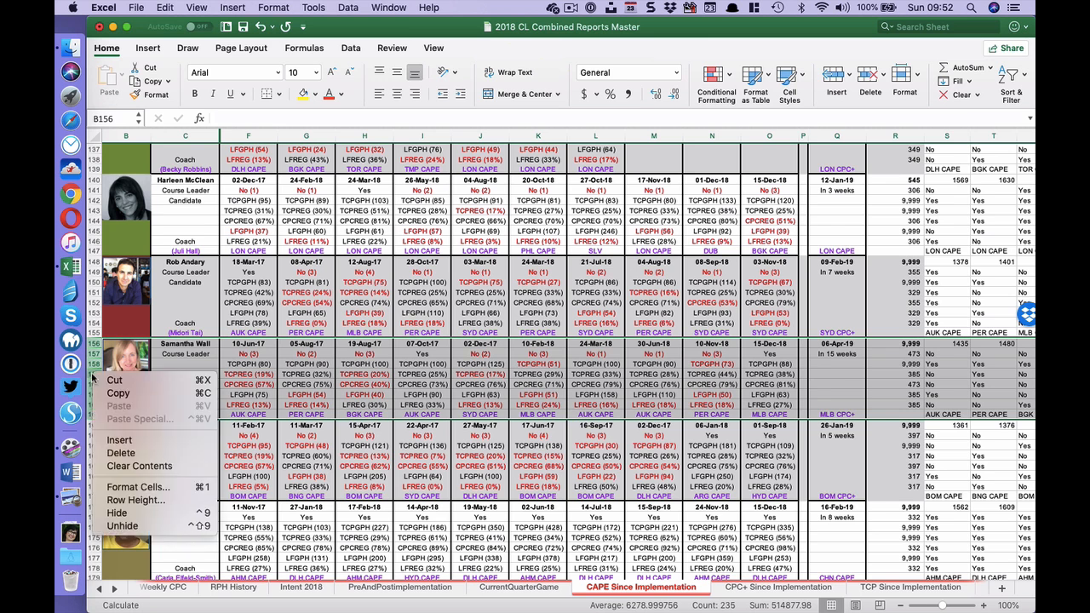
click(143, 440)
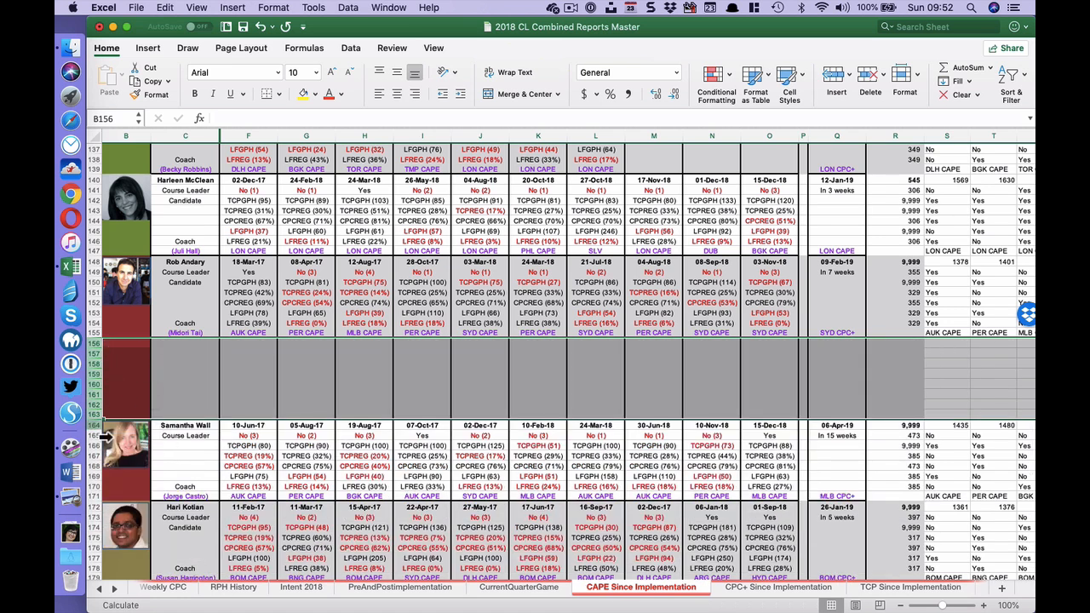
- Copy the existing leader block in rows 164 to 171 into the blank rows 156 to 163
drag(96, 428, 96, 500)
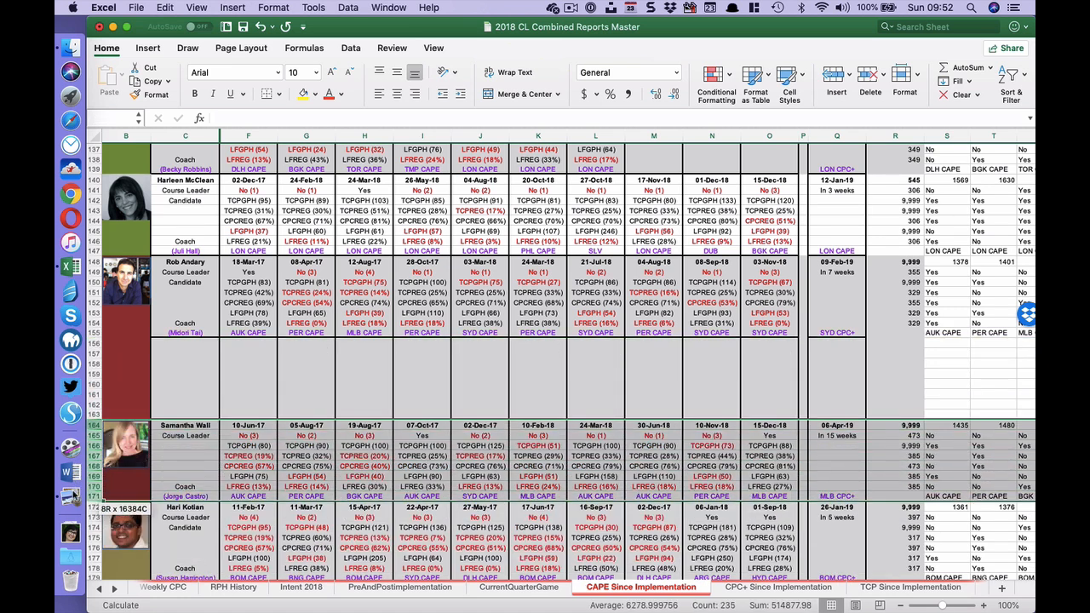
key(super+x)
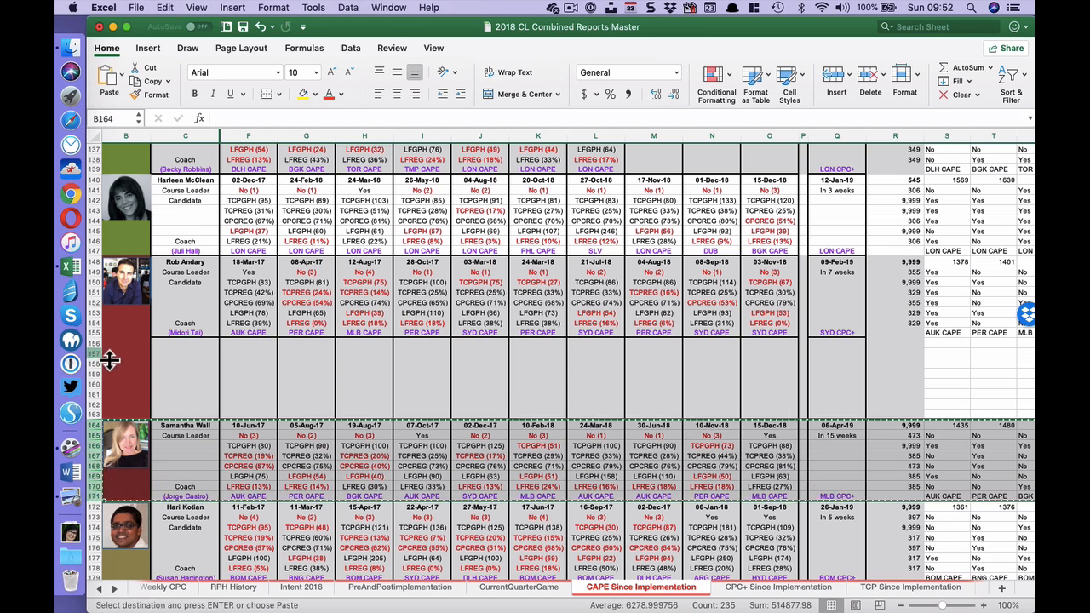
click(125, 347)
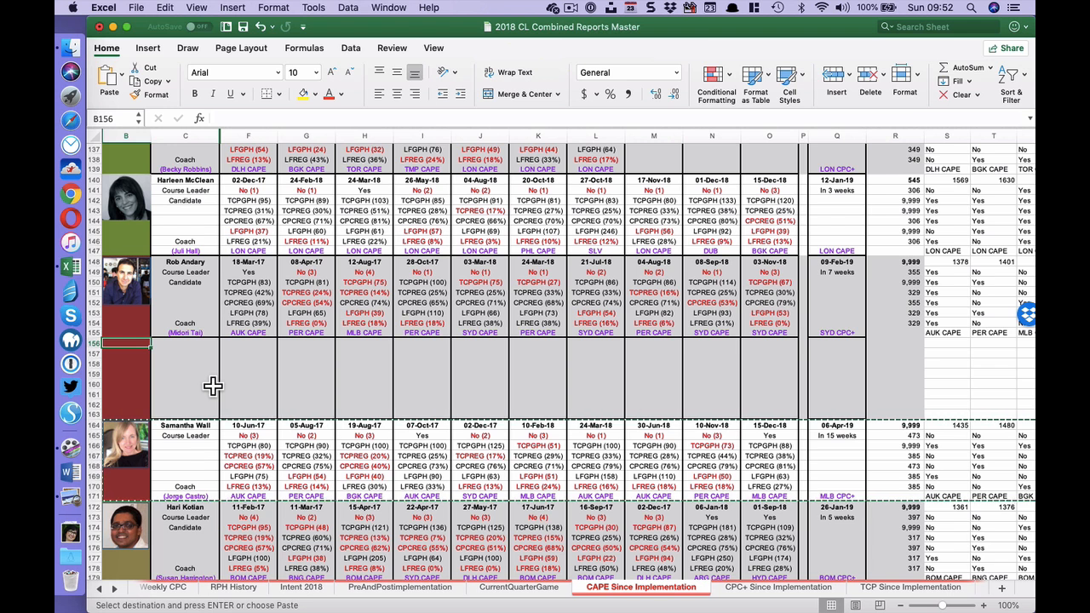
drag(96, 344, 100, 356)
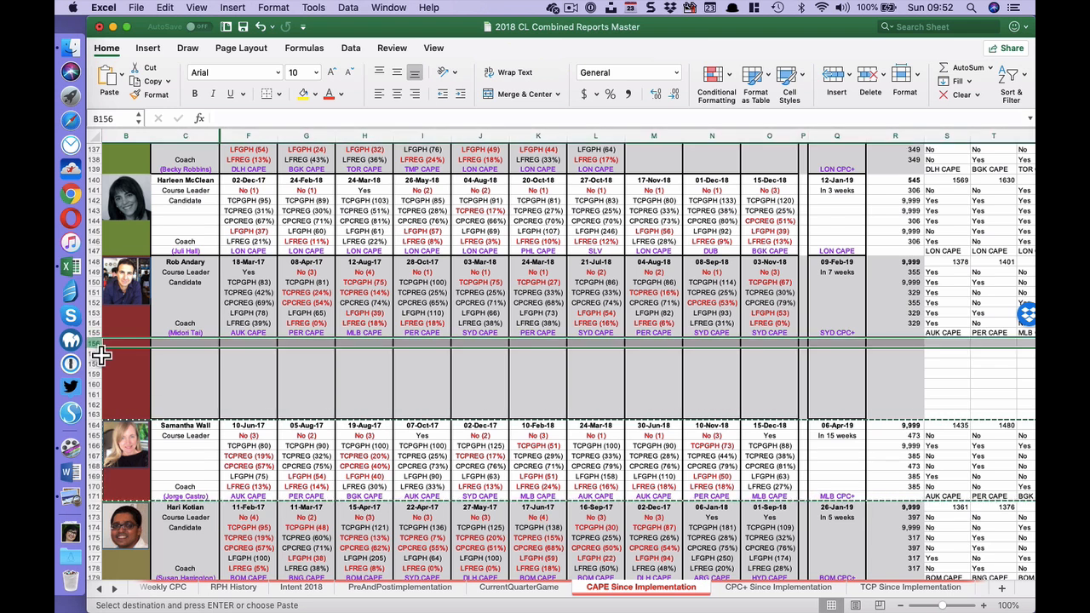
drag(99, 428, 101, 508)
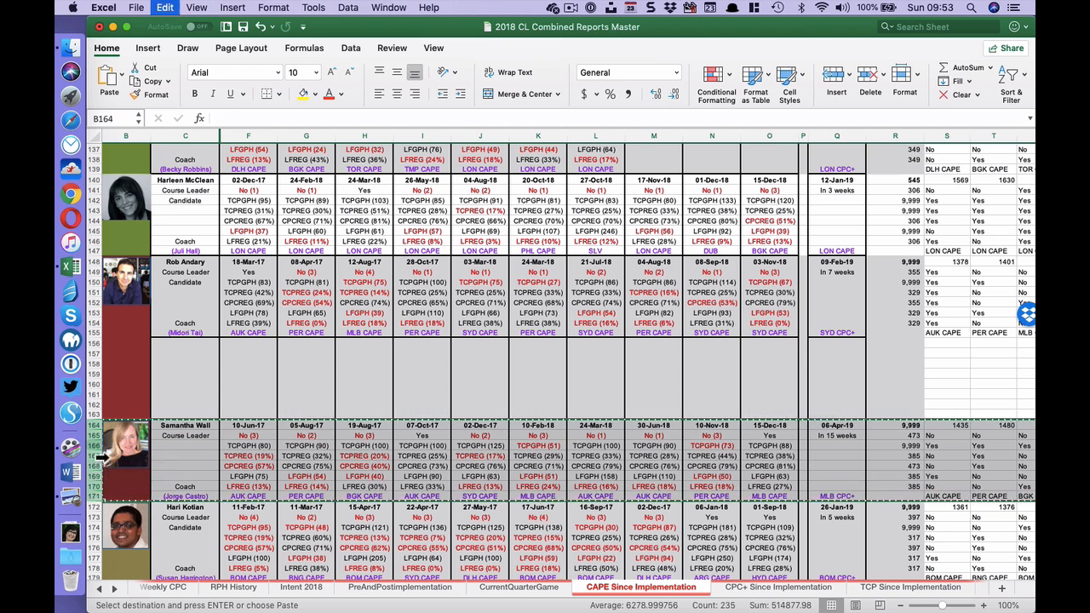
click(104, 354)
key(super+v)
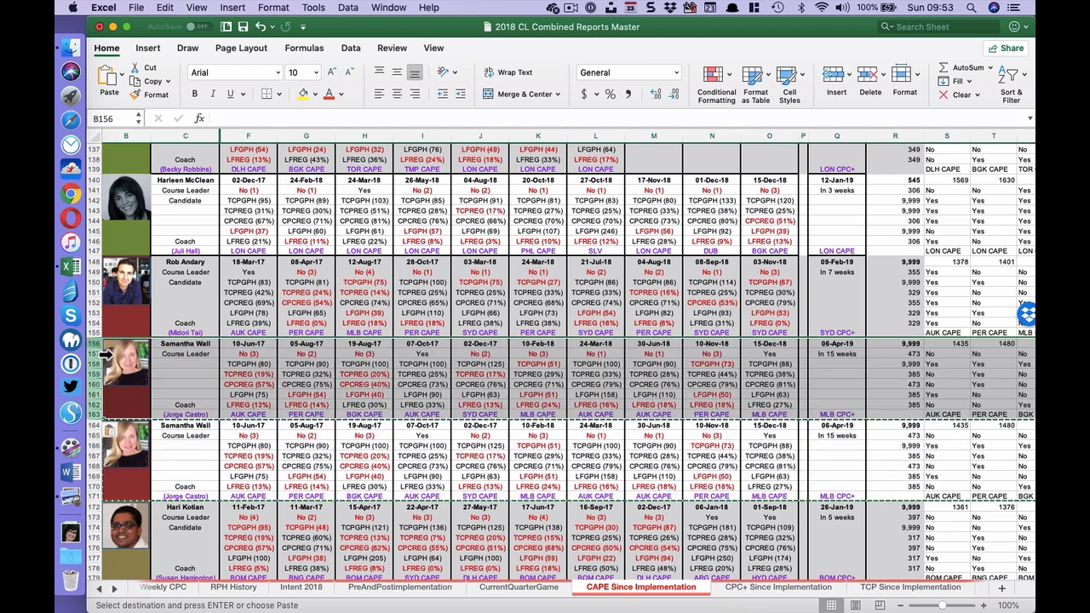
- Unhide column A and set the new block's leader code in A156 to NMU
drag(134, 138, 102, 148)
right_click(121, 136)
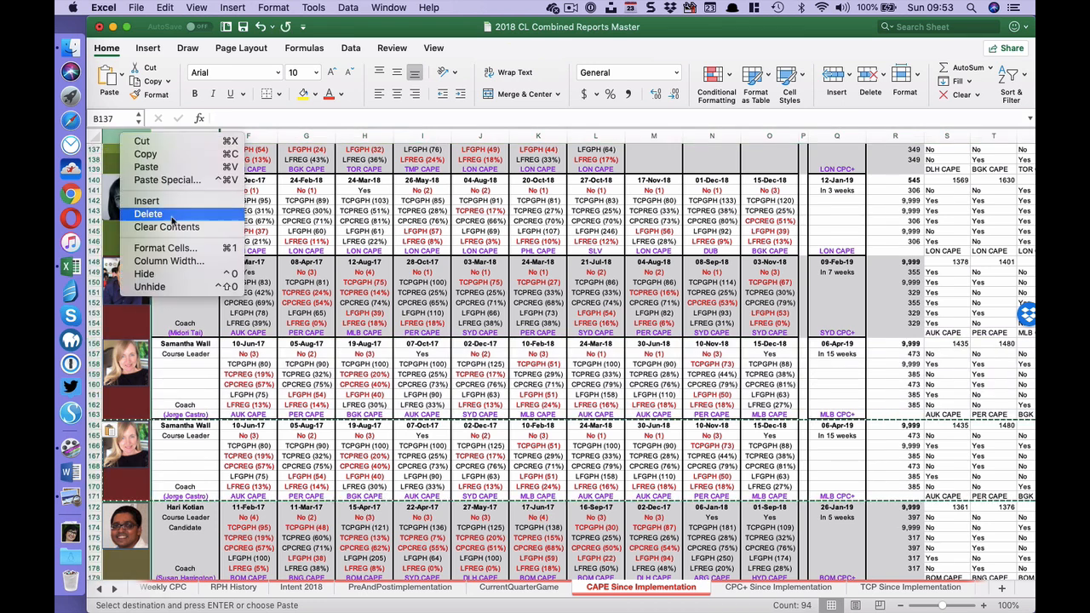
click(168, 287)
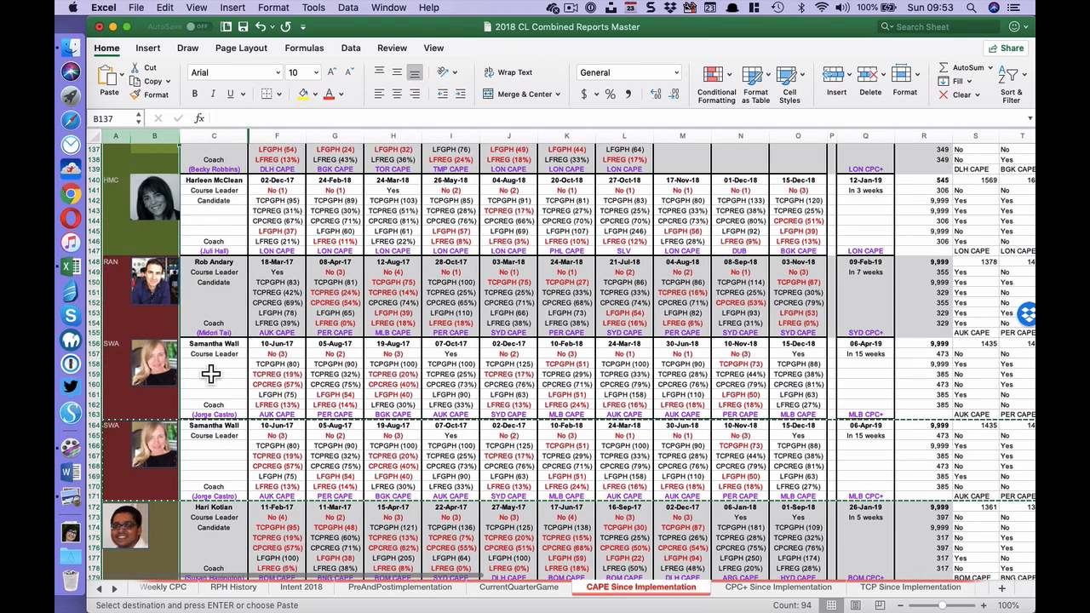
click(121, 346)
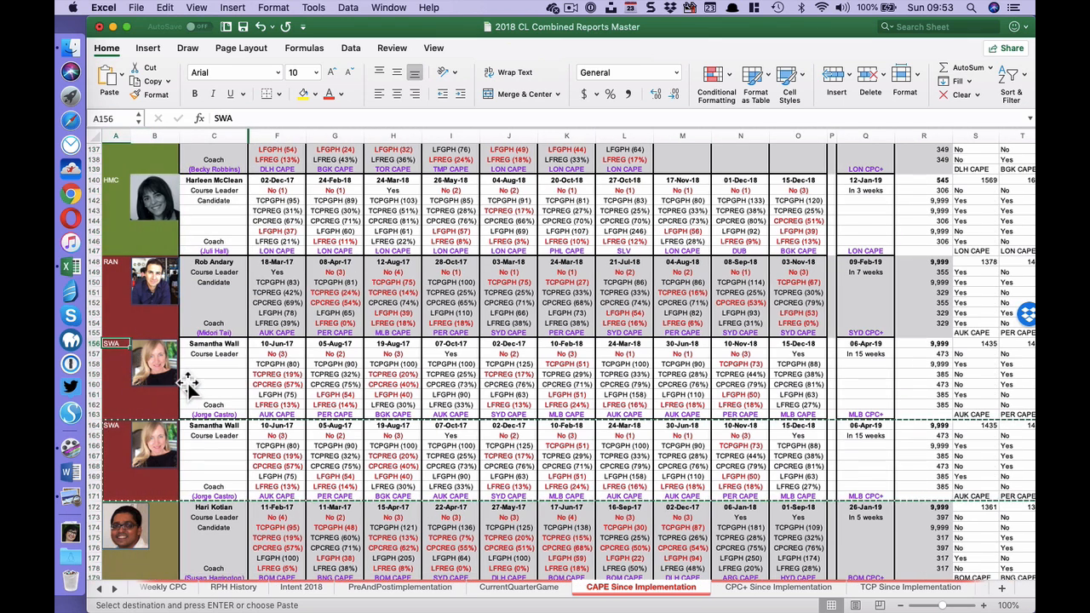
text(NMU)
key(Return)
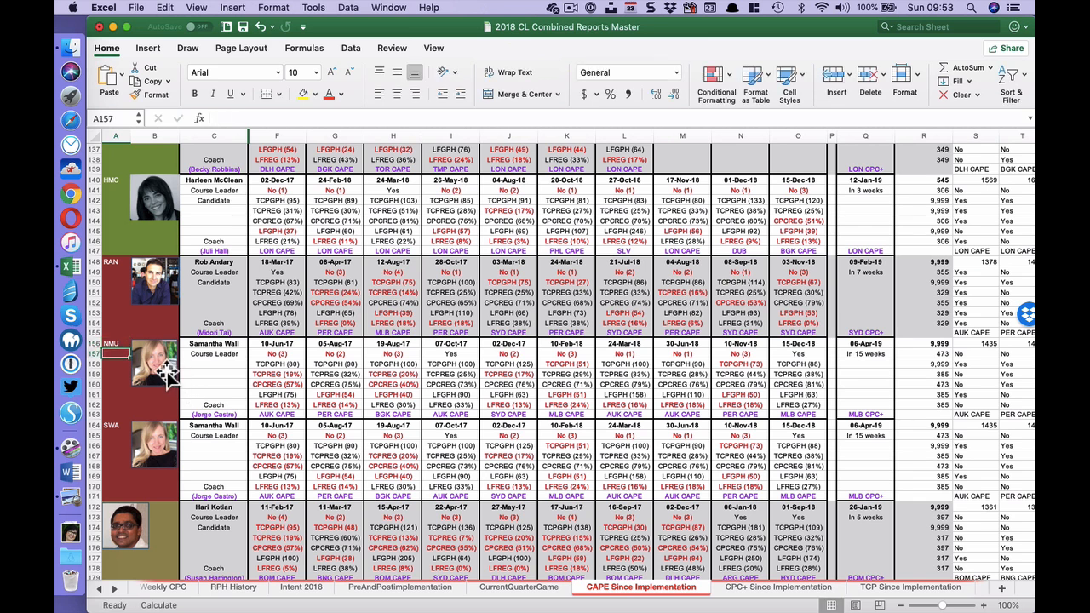
- Replace the duplicated portrait in the NMU block with NMU Photo.png from Finder's Downloads folder, scaled to fit column B
click(172, 373)
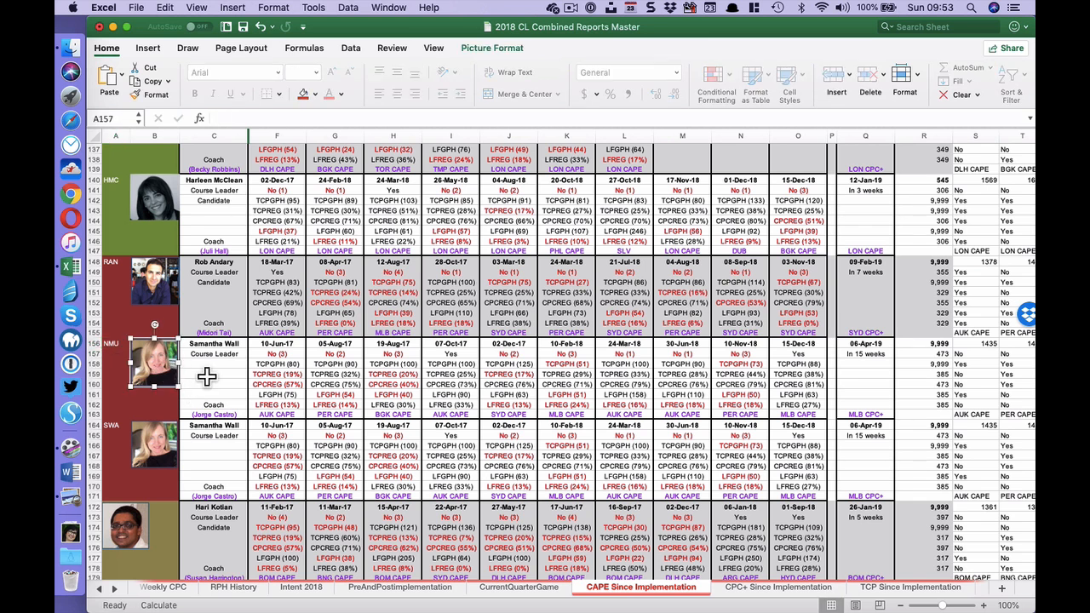
key(Delete)
key(super+Tab)
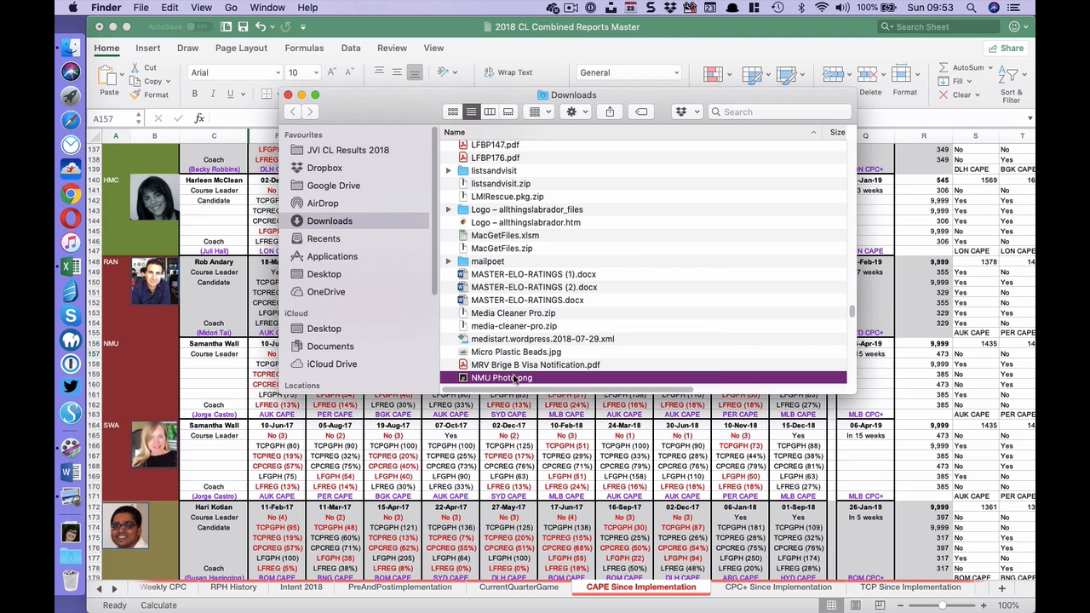
drag(514, 378, 157, 350)
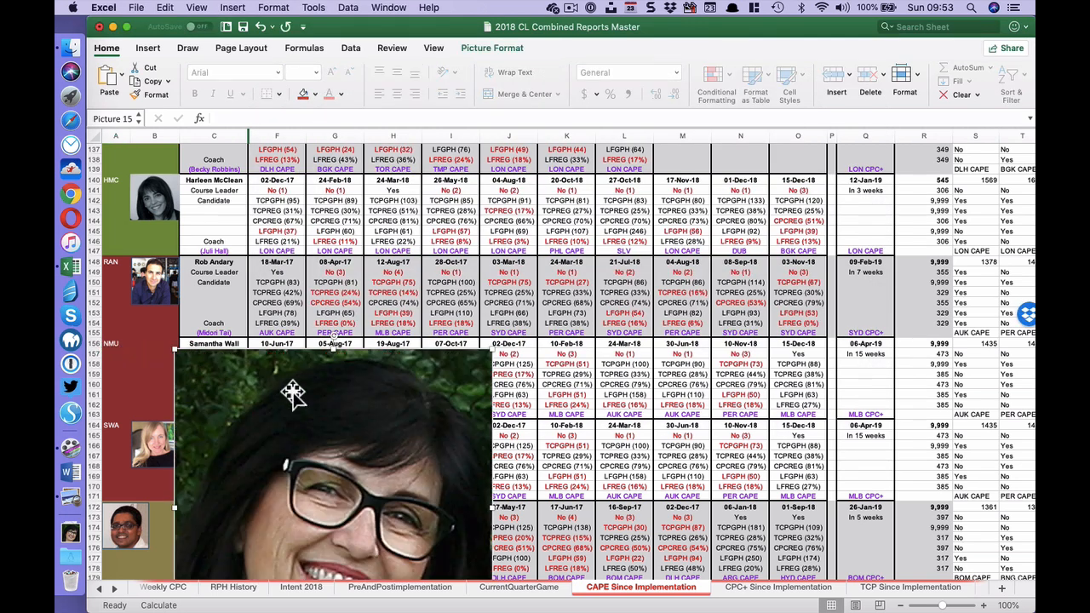
drag(321, 426, 331, 262)
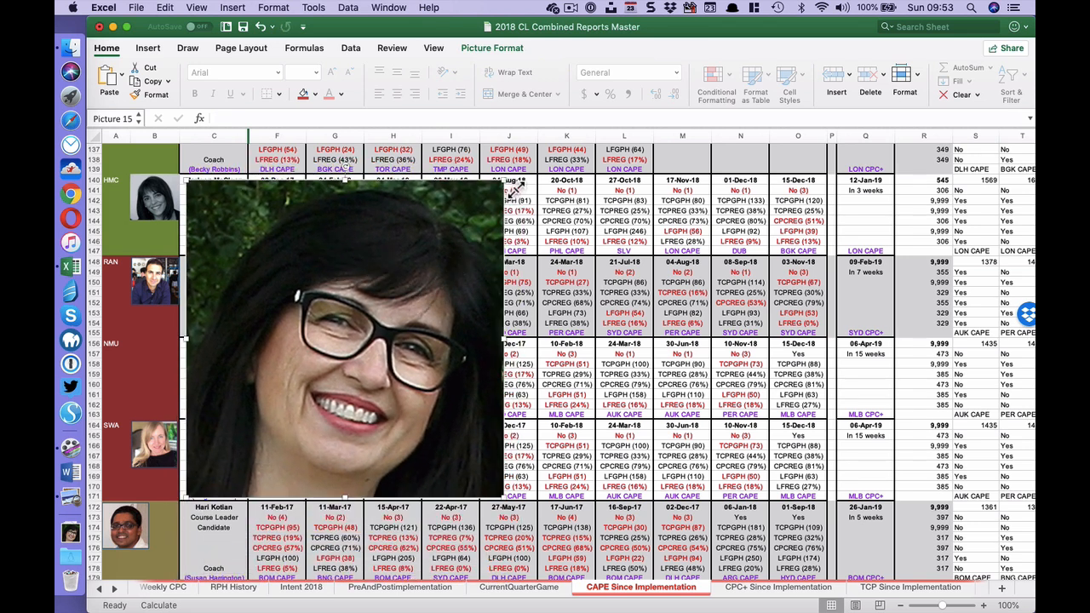
drag(514, 188, 157, 361)
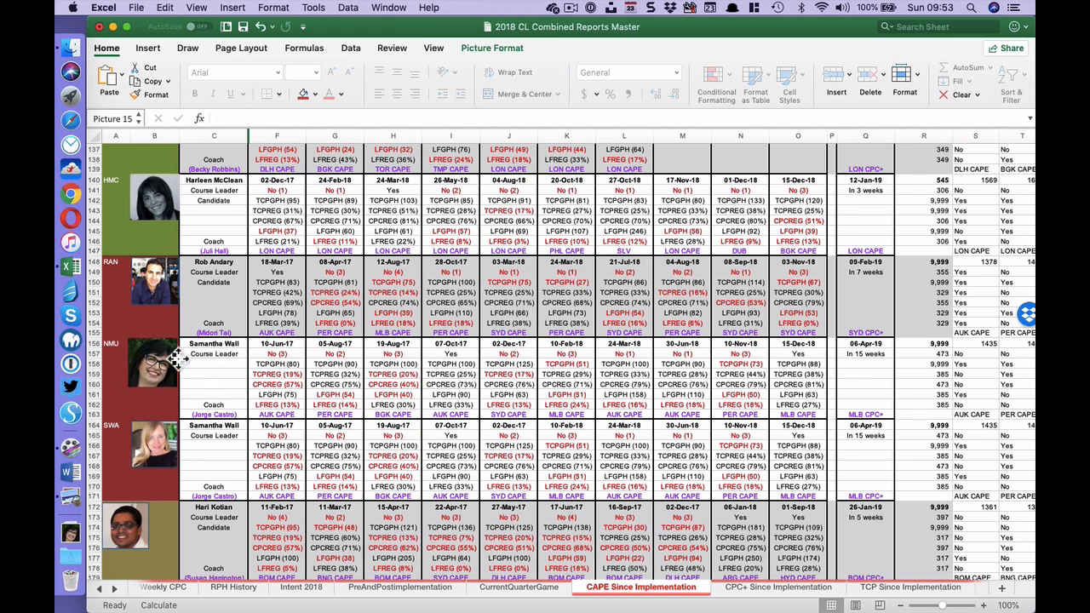
- Keep calculation on Manual and recalculate the CAPE Since Implementation sheet
click(304, 48)
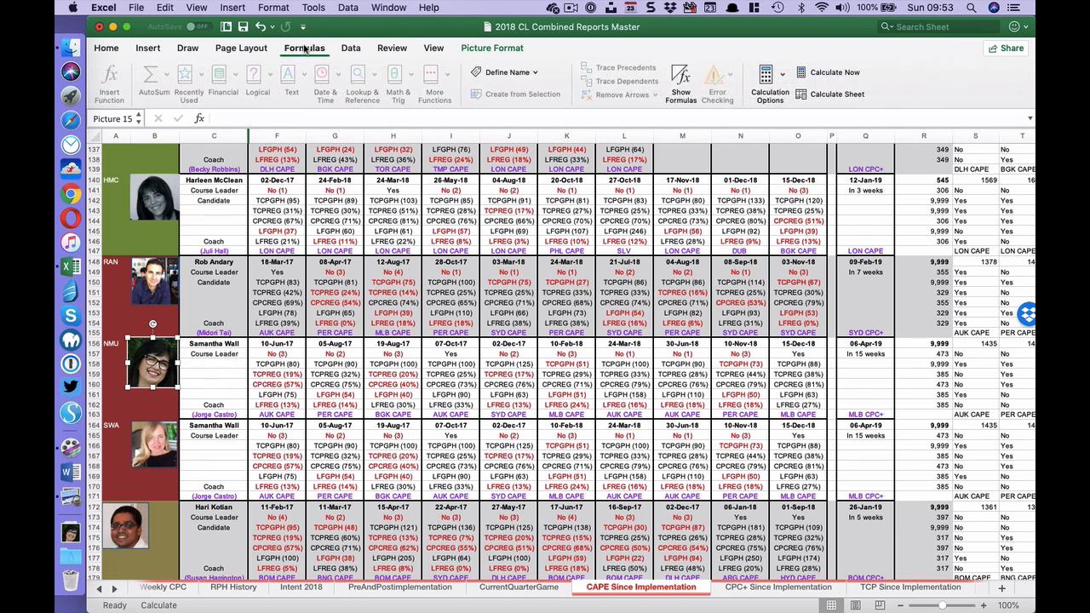
click(765, 78)
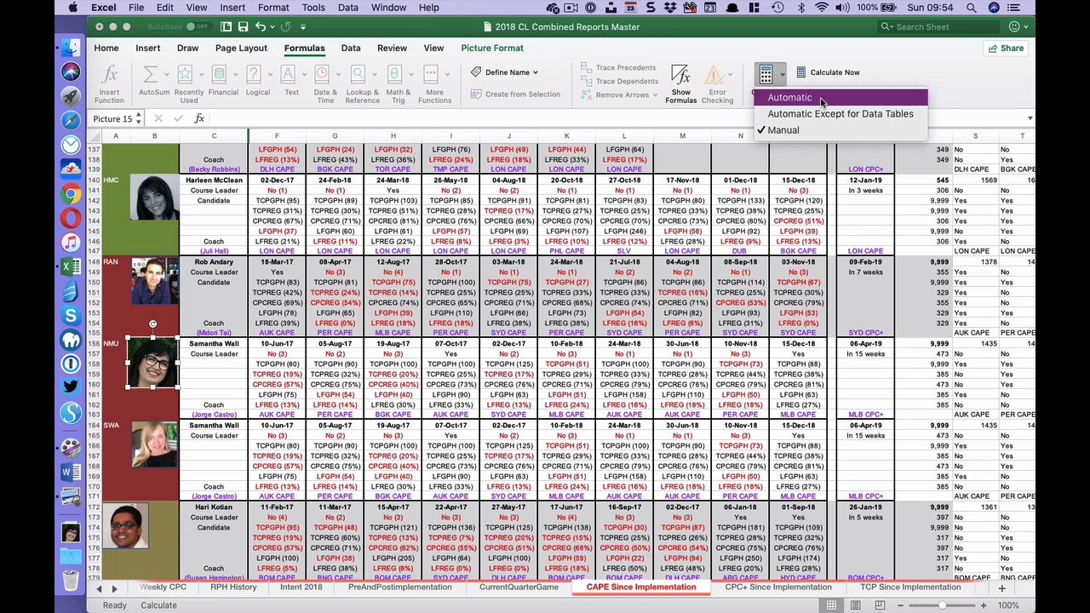
click(947, 77)
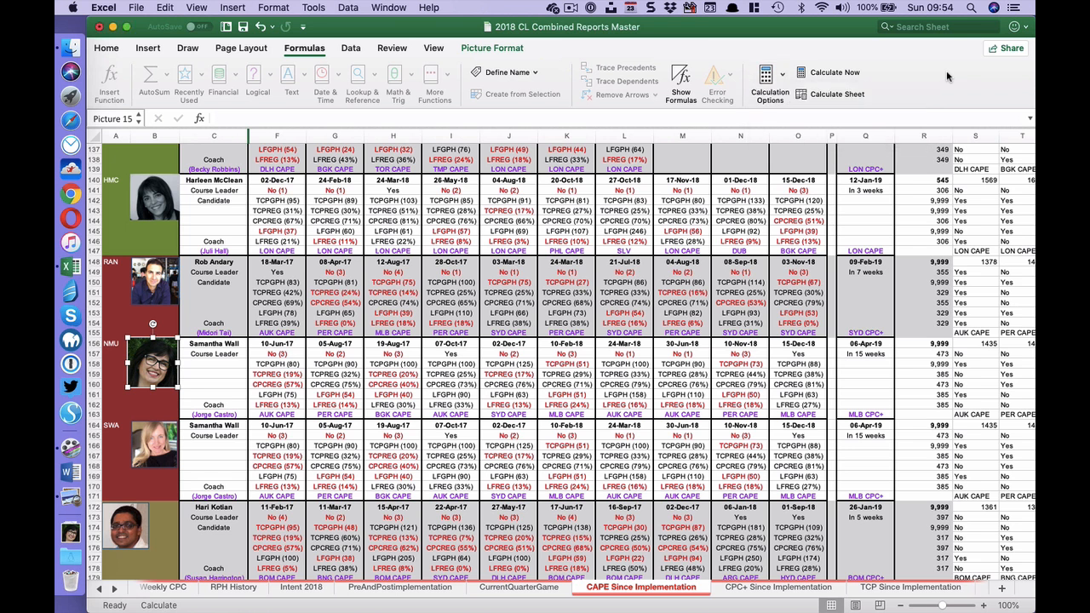
click(827, 94)
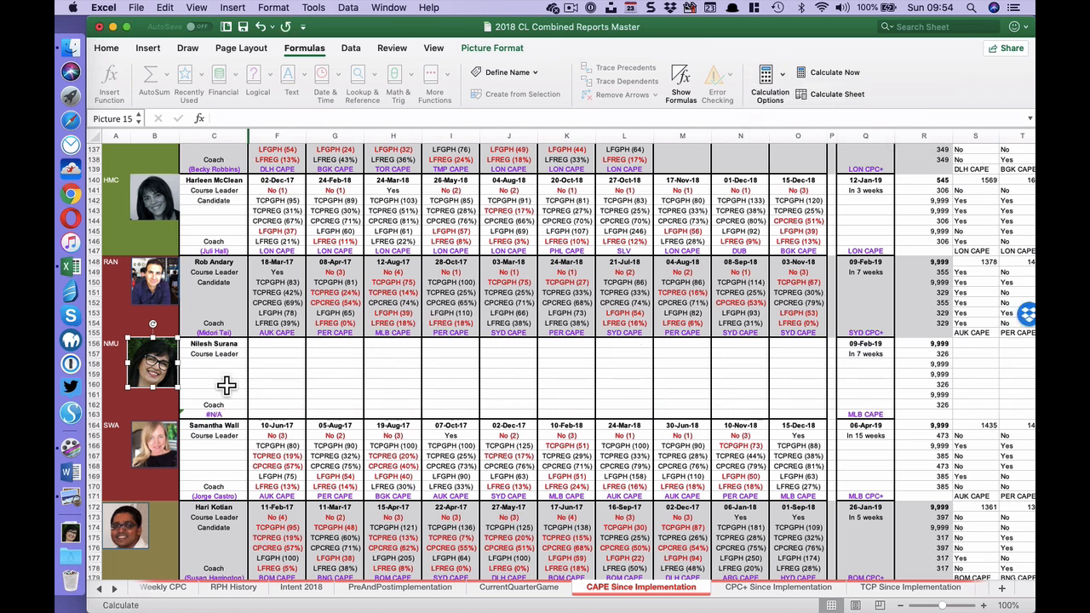
- Examine the lookup formula behind the leader name in C156
click(228, 353)
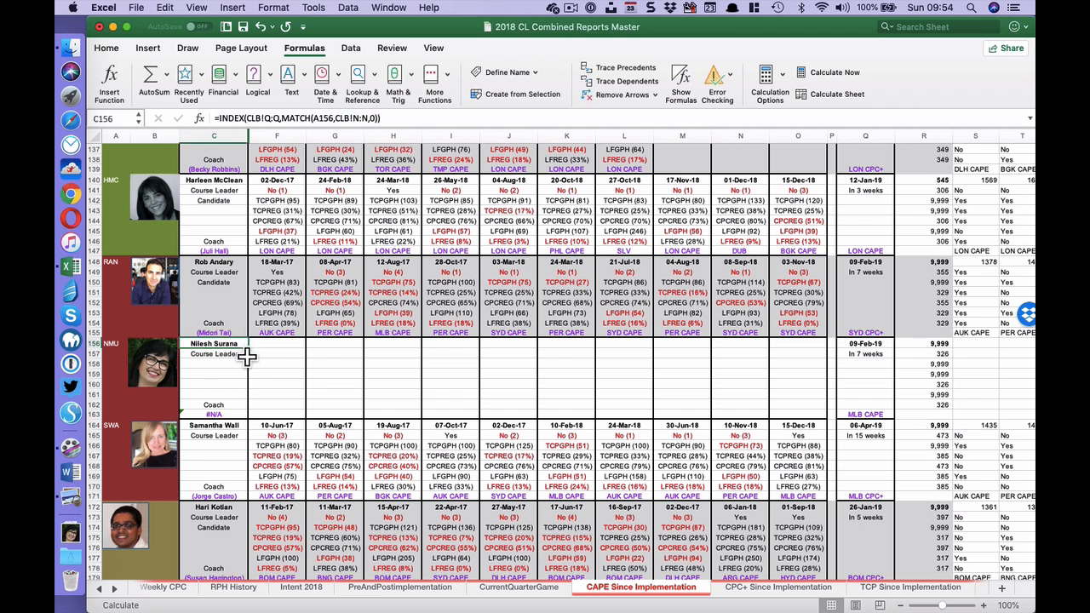
click(405, 114)
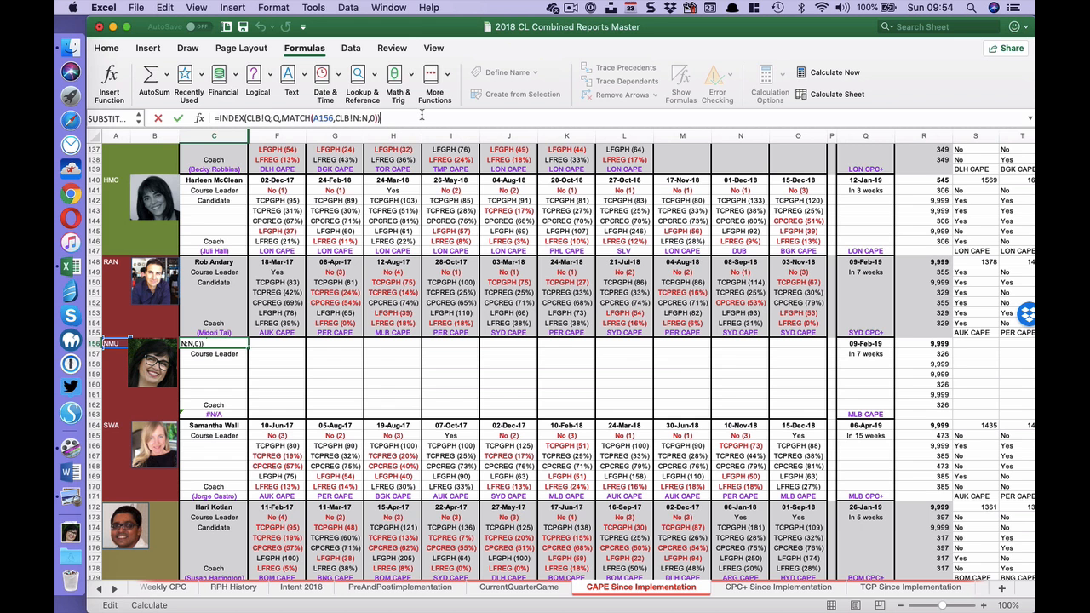
key(Return)
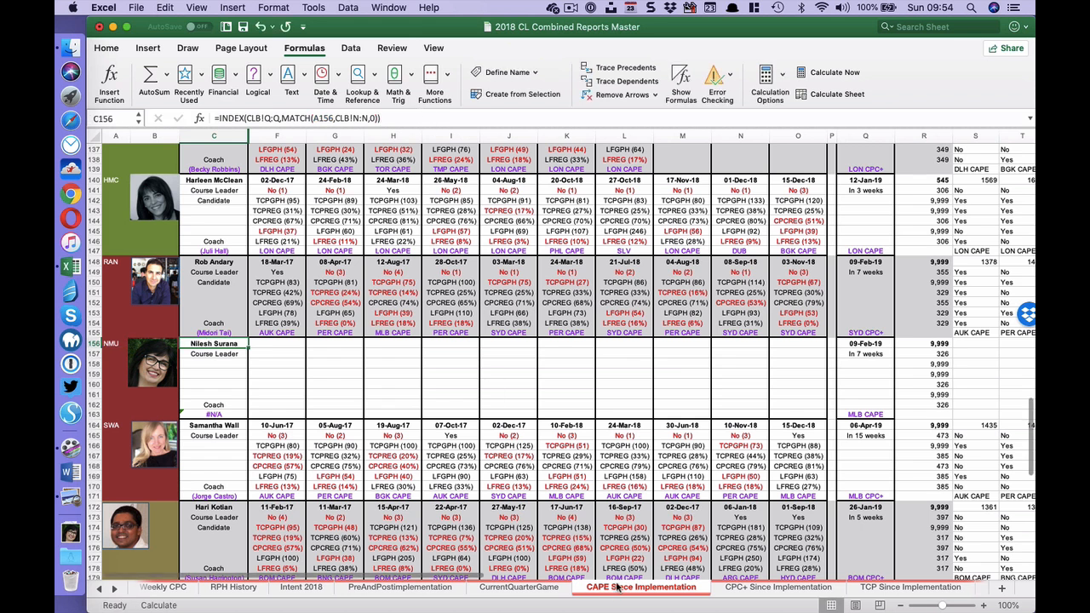
right_click(619, 587)
click(654, 578)
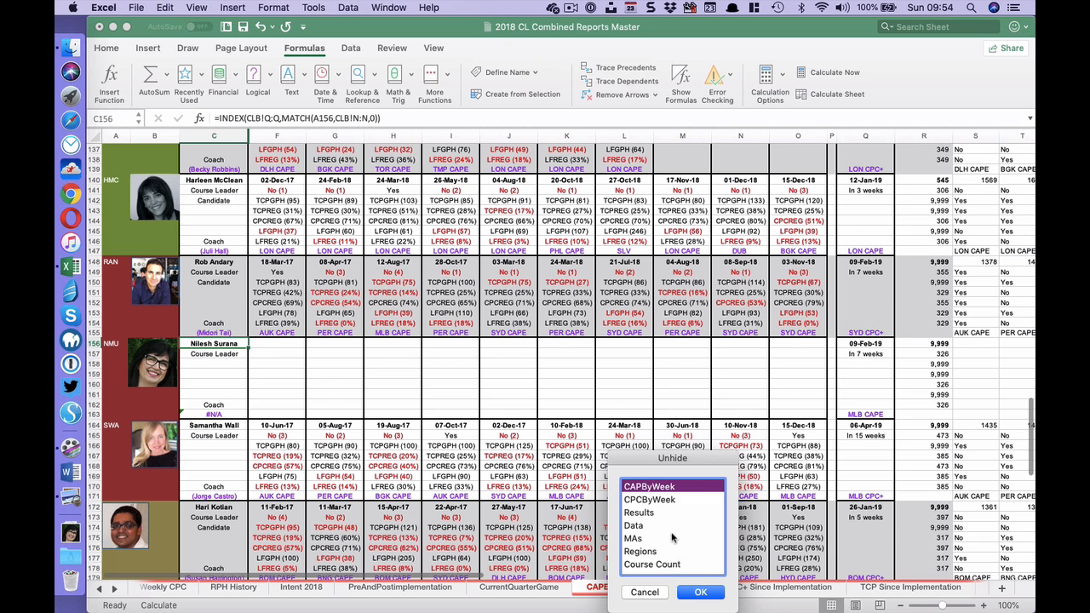
click(644, 592)
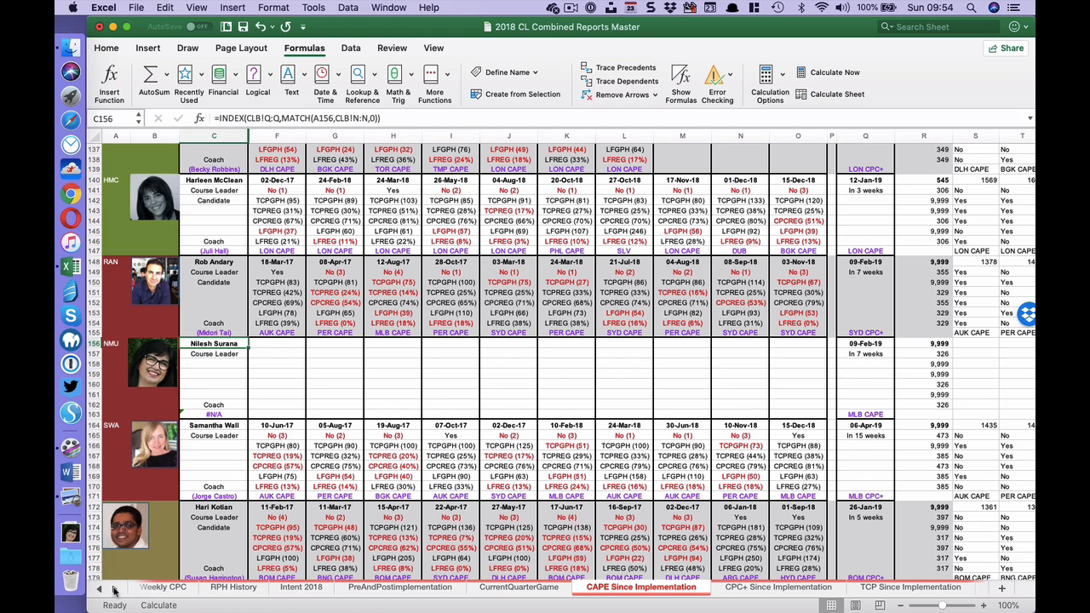
- On the CLB sheet, move the name entries in O21:Q21 down to row 22, beside code NSU
click(113, 589)
click(113, 589)
click(113, 589)
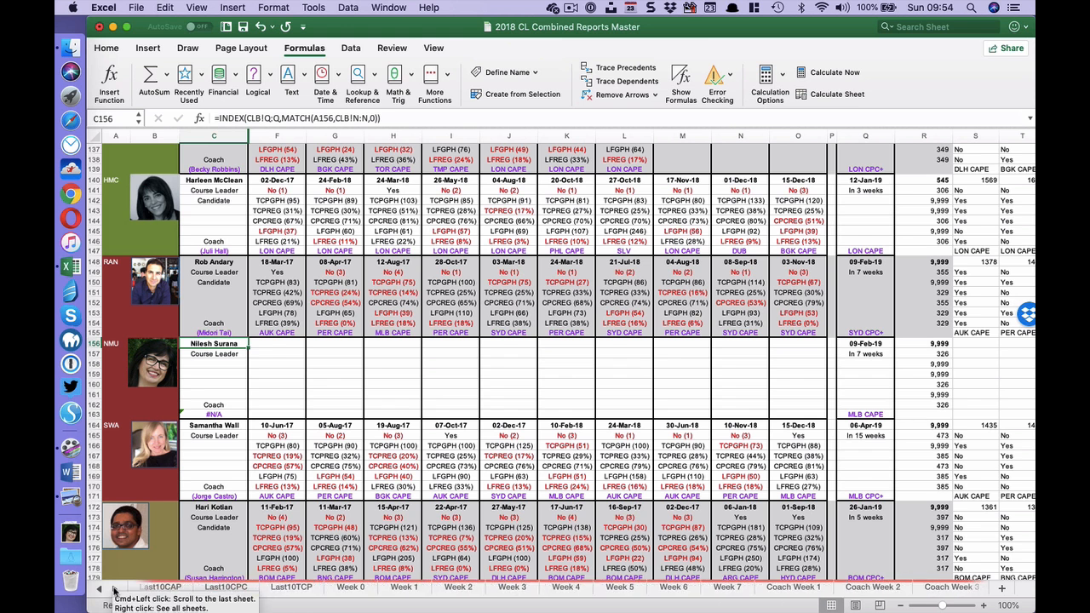
click(113, 589)
click(113, 590)
click(113, 589)
click(113, 589)
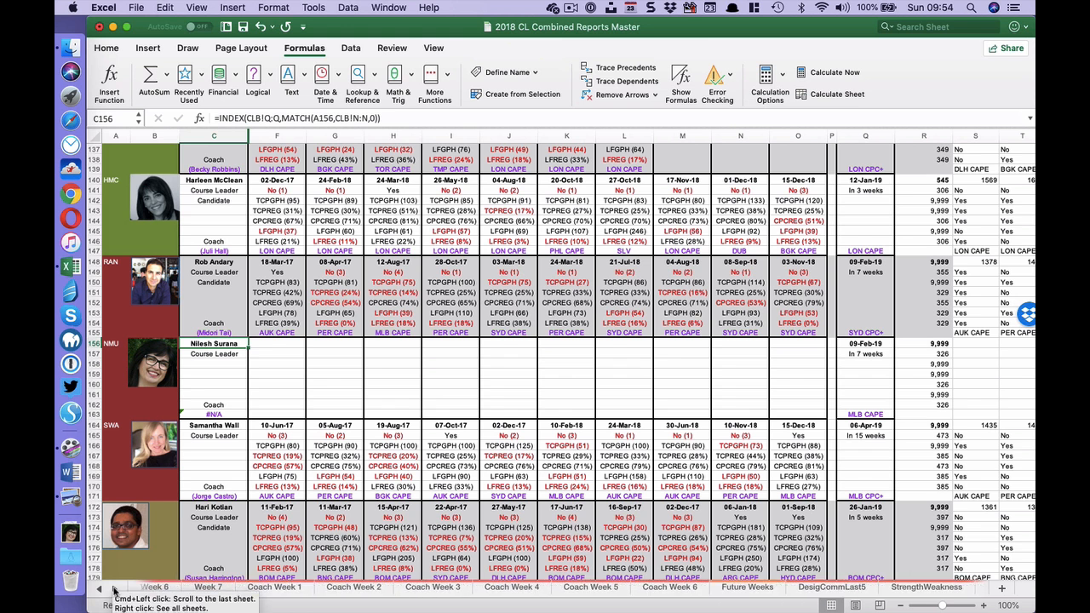
click(113, 589)
click(113, 589)
click(113, 589)
click(113, 589)
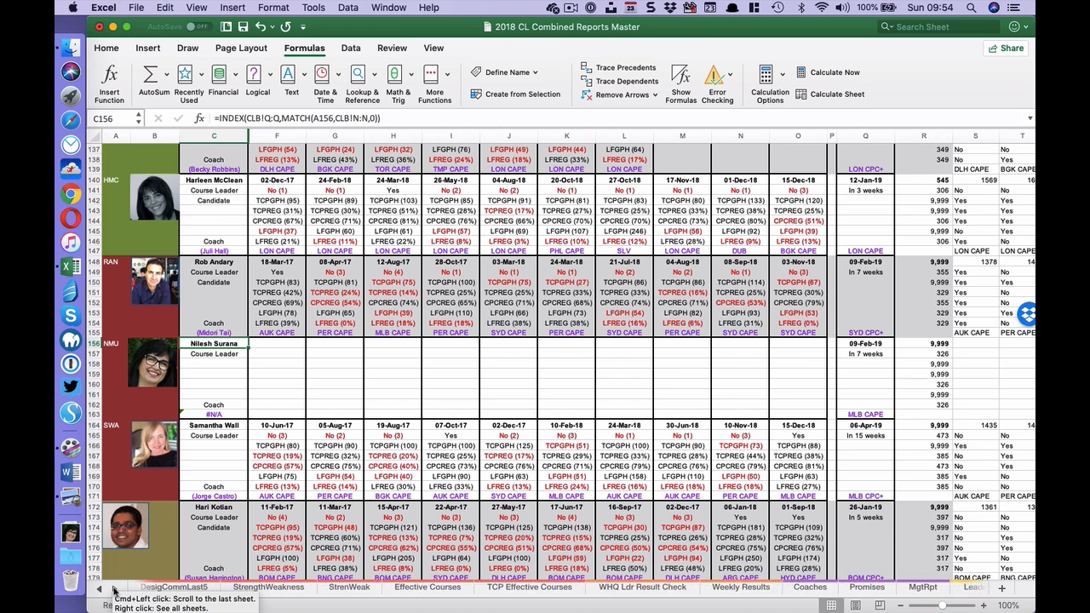
click(113, 590)
click(114, 589)
click(114, 589)
click(113, 589)
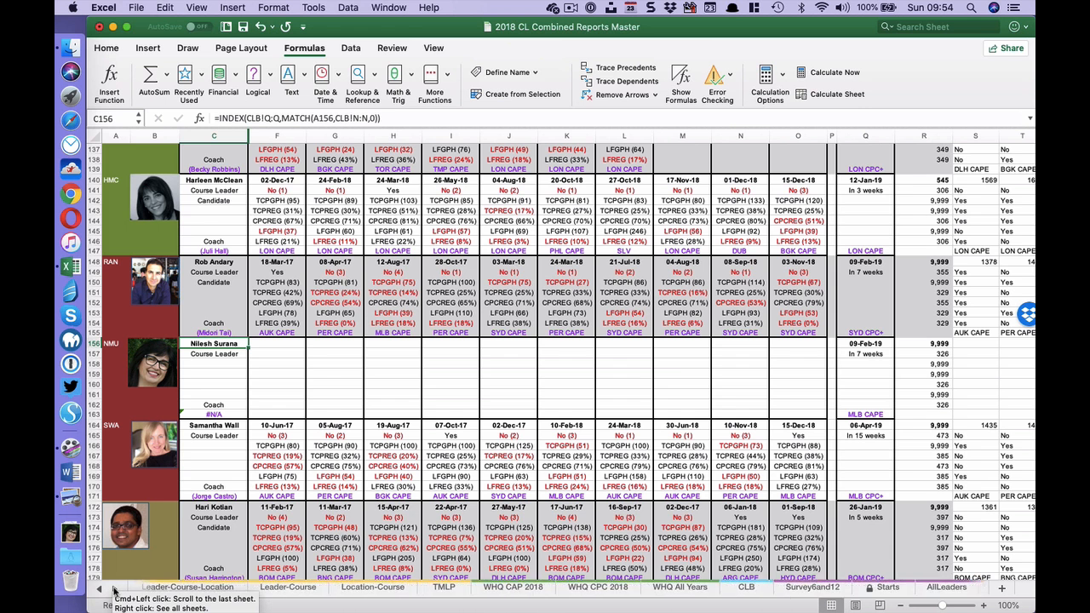
click(113, 589)
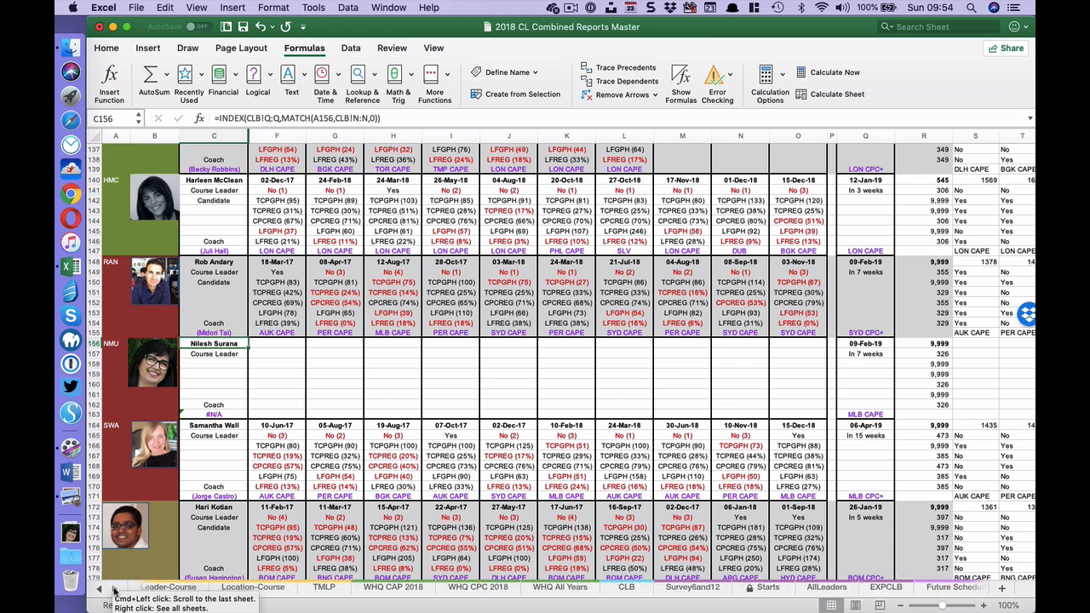
click(626, 587)
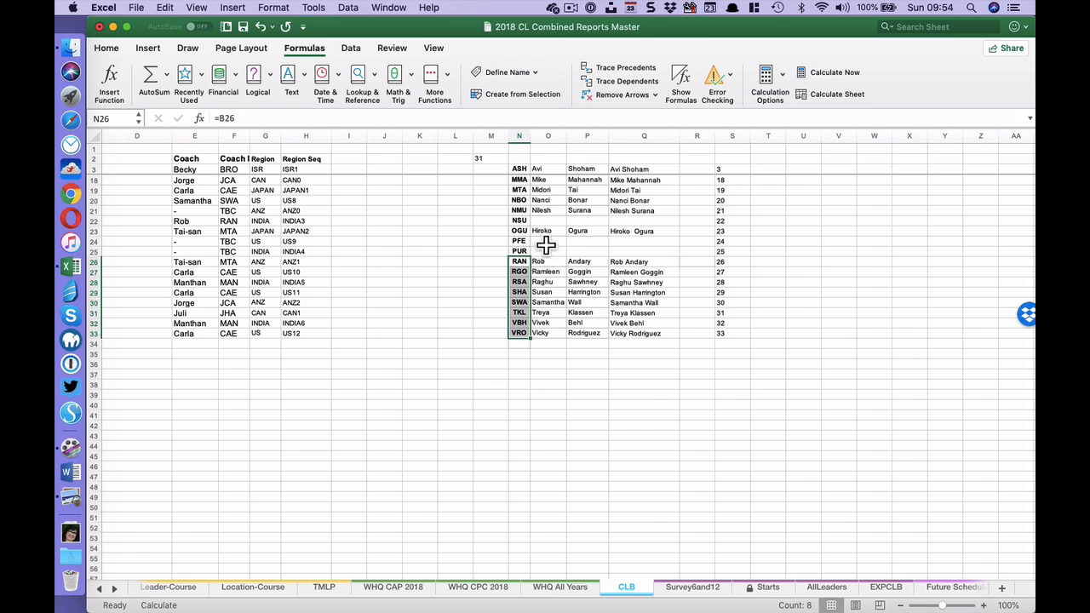
drag(558, 213, 638, 214)
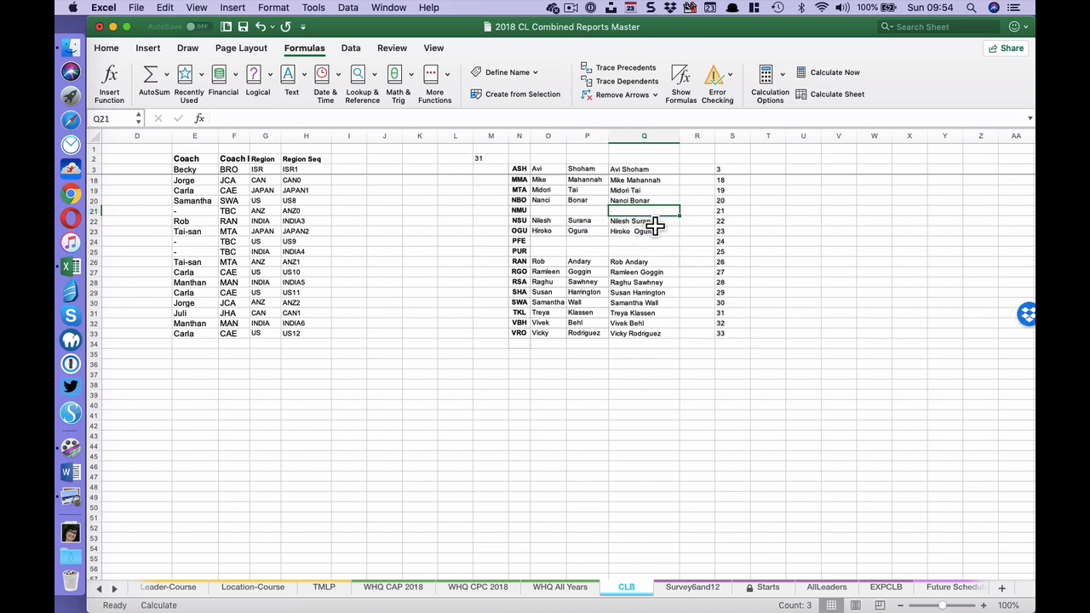
- Enter the new leader's first and last names in O21 and P21, and combine them in Q21 with =O21&" "&P21
click(550, 211)
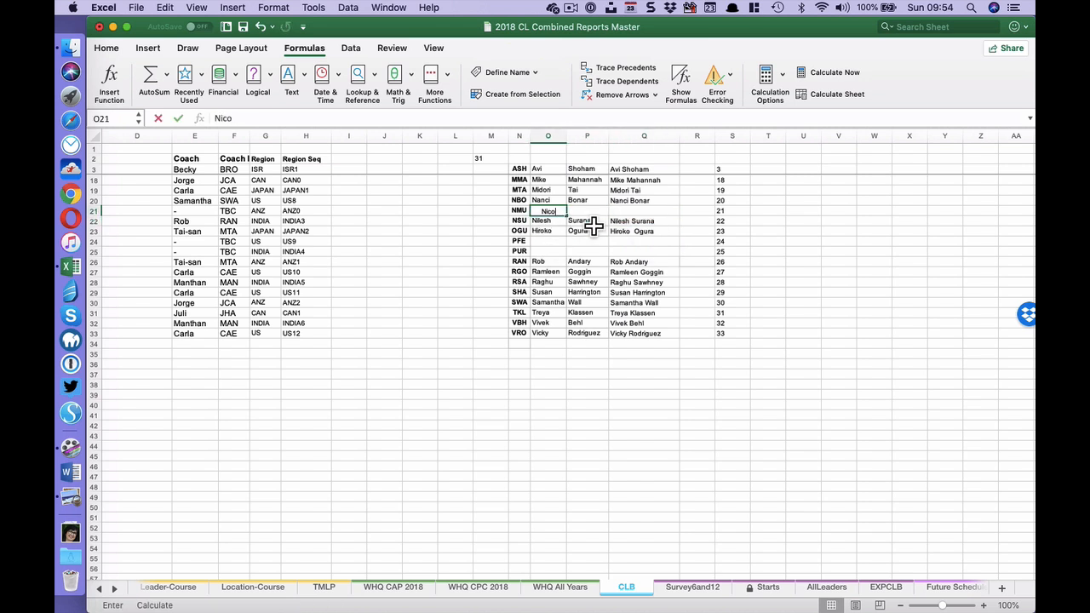
key(Tab)
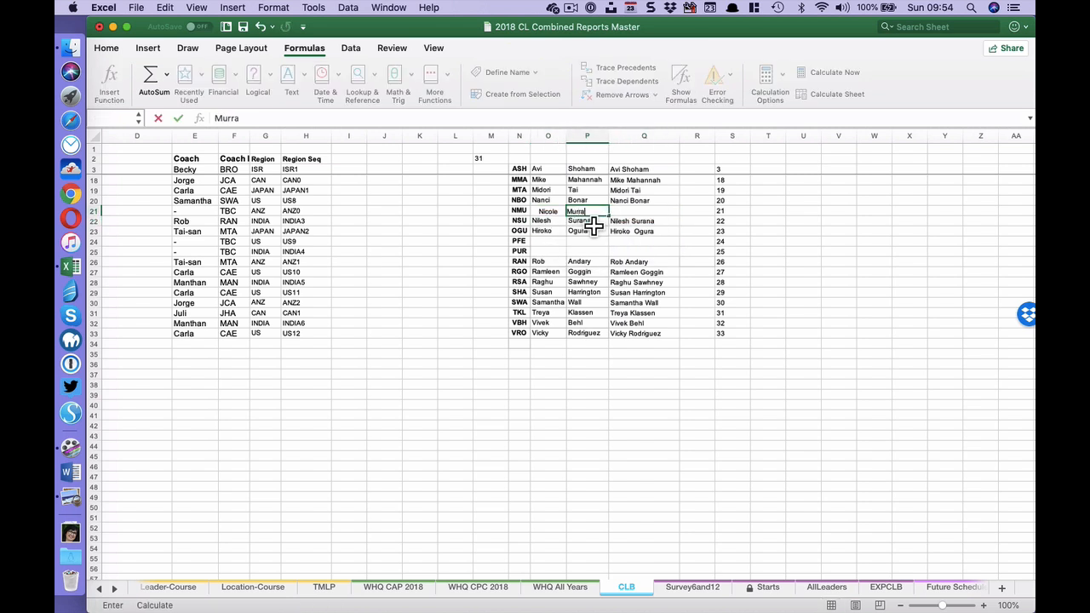
key(Tab)
text(Nico)
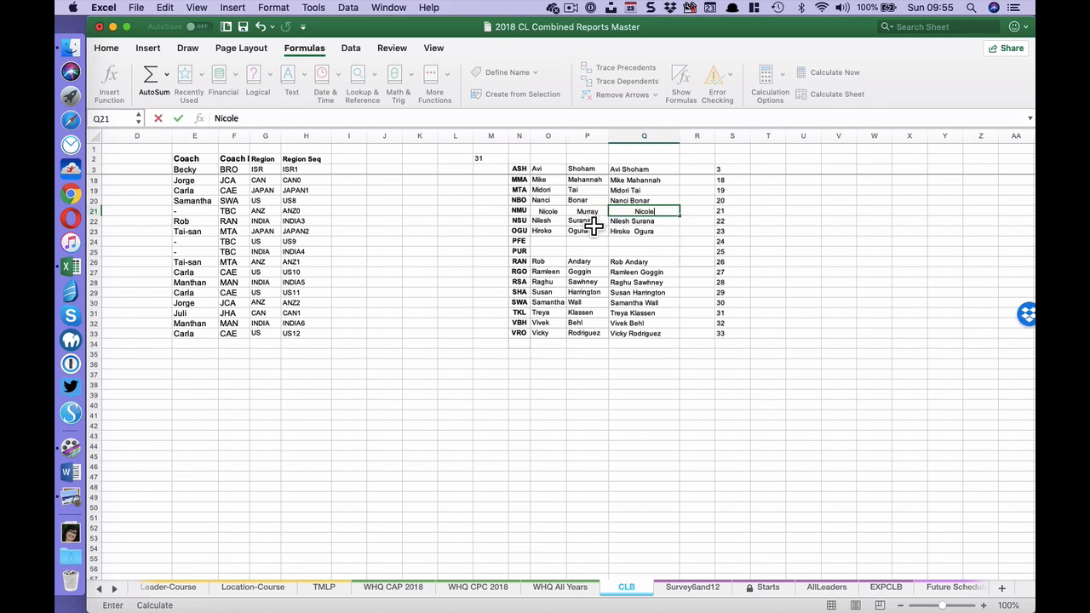
key(Escape)
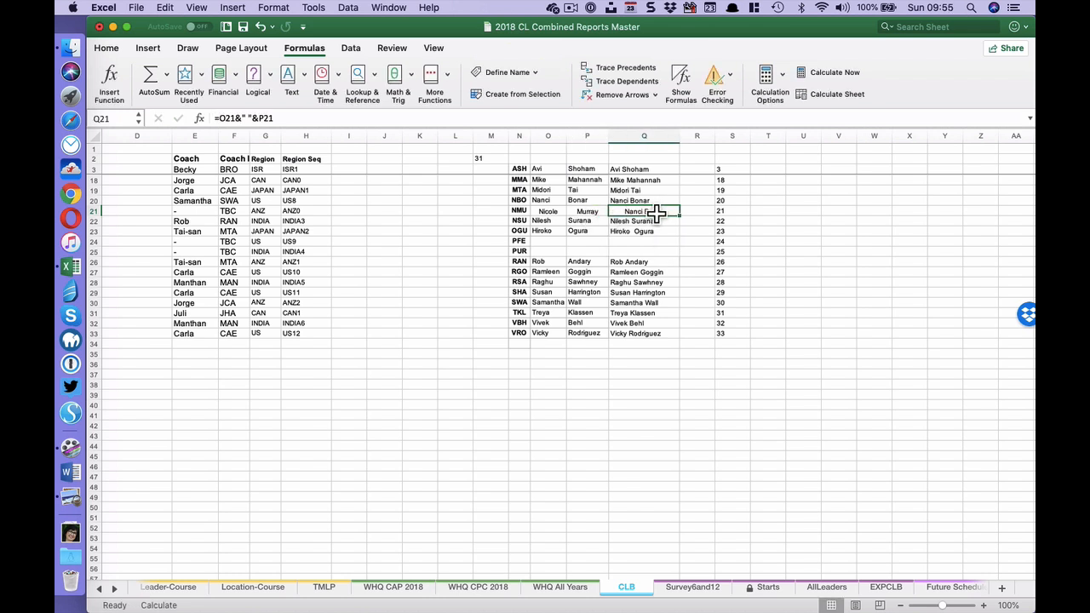
- Fill the full-name formula from Q20 down into Q21 and left-align the first and last names in O20:P33
key(Up)
drag(680, 206, 690, 226)
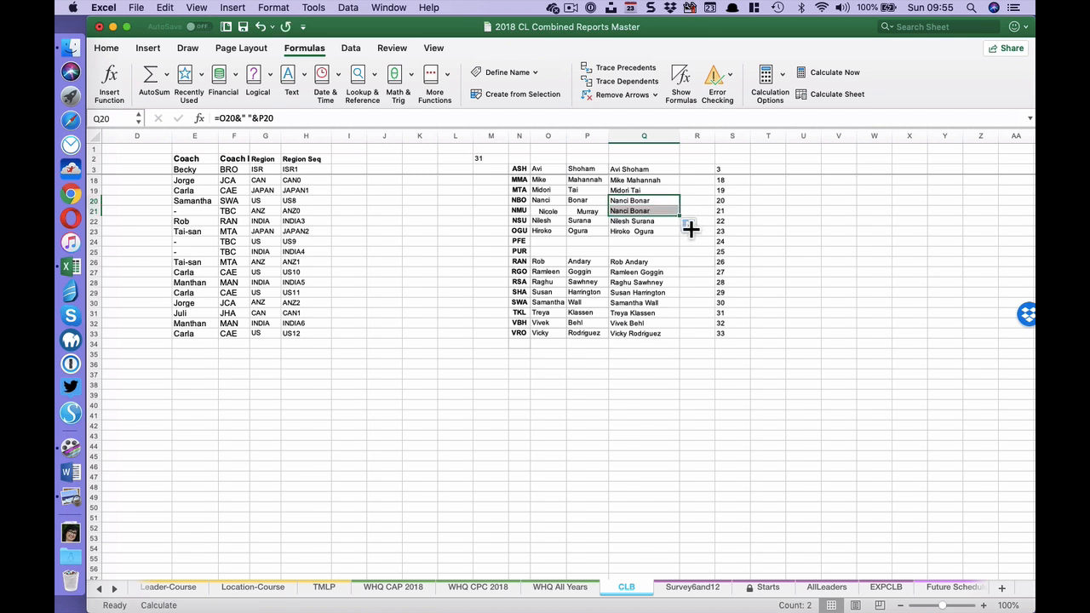
click(587, 211)
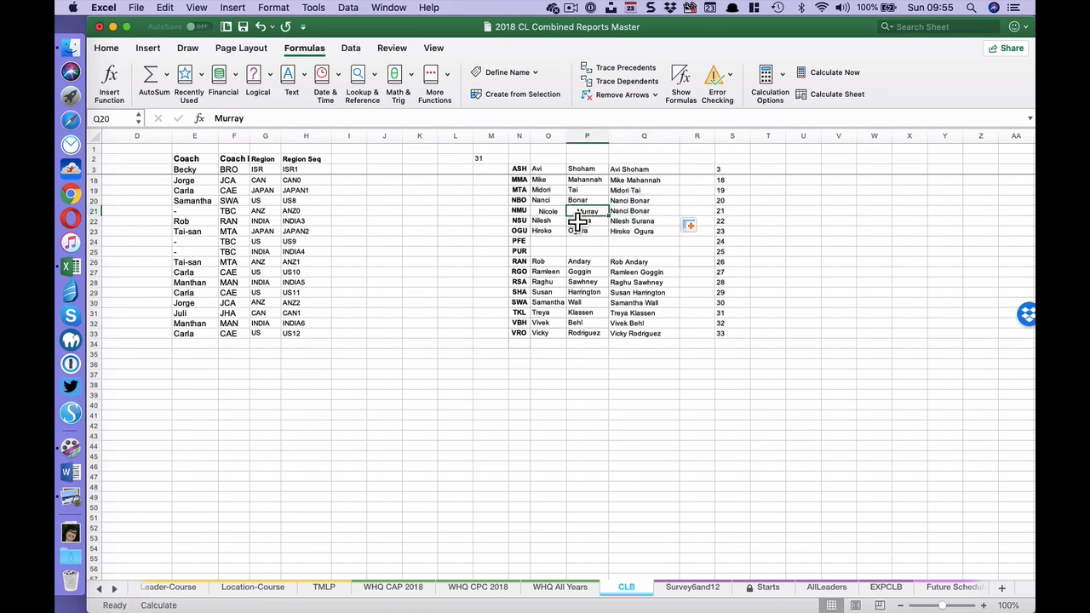
click(557, 138)
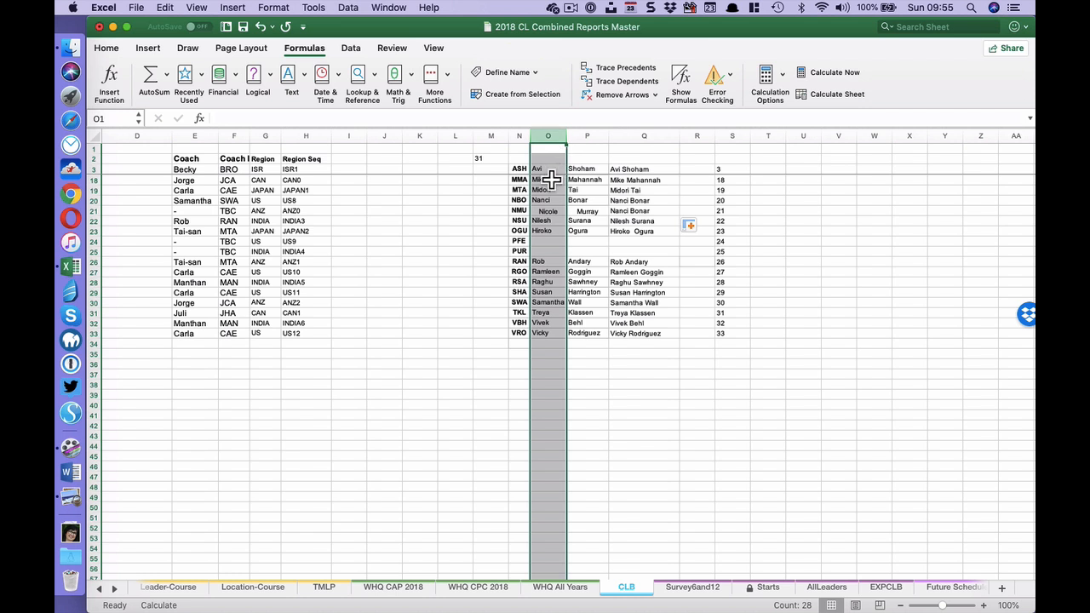
click(600, 337)
drag(600, 342, 549, 202)
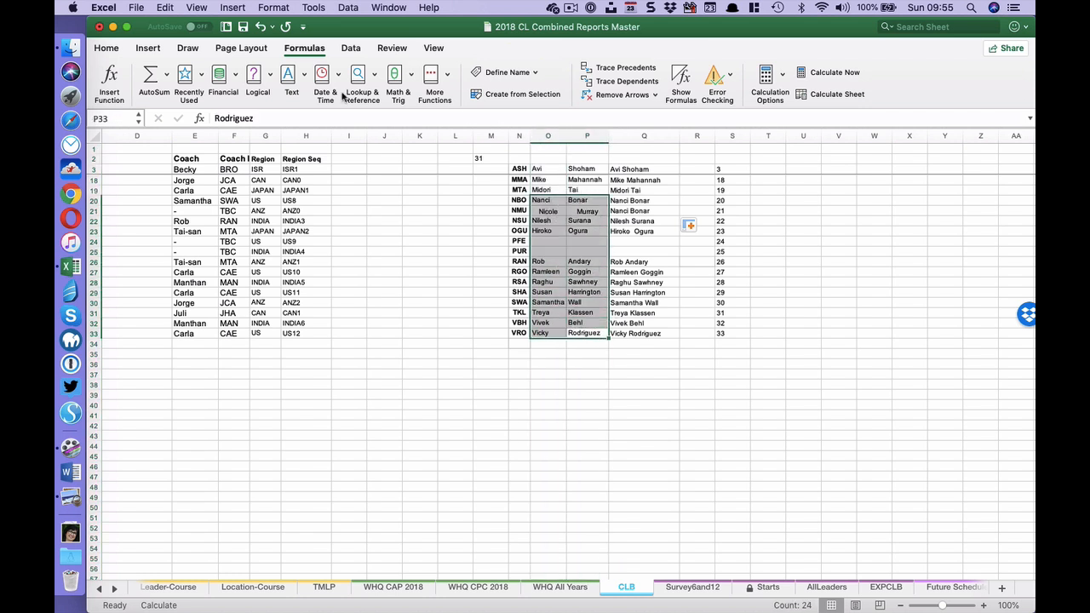
click(107, 49)
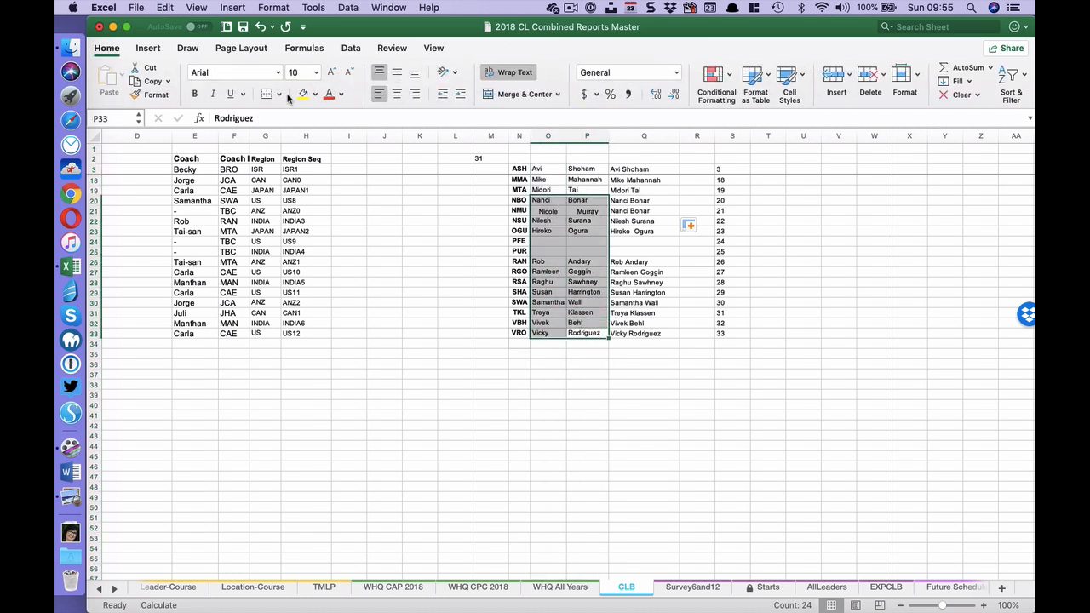
click(380, 96)
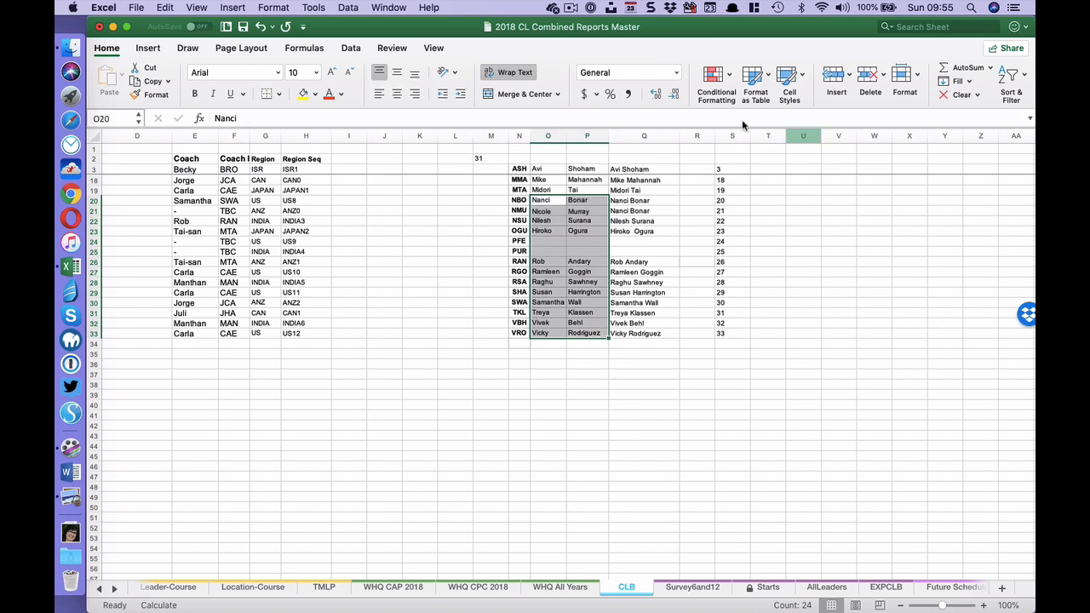
- Recalculate the CLB sheet and the CAPE Since Implementation sheet
click(304, 49)
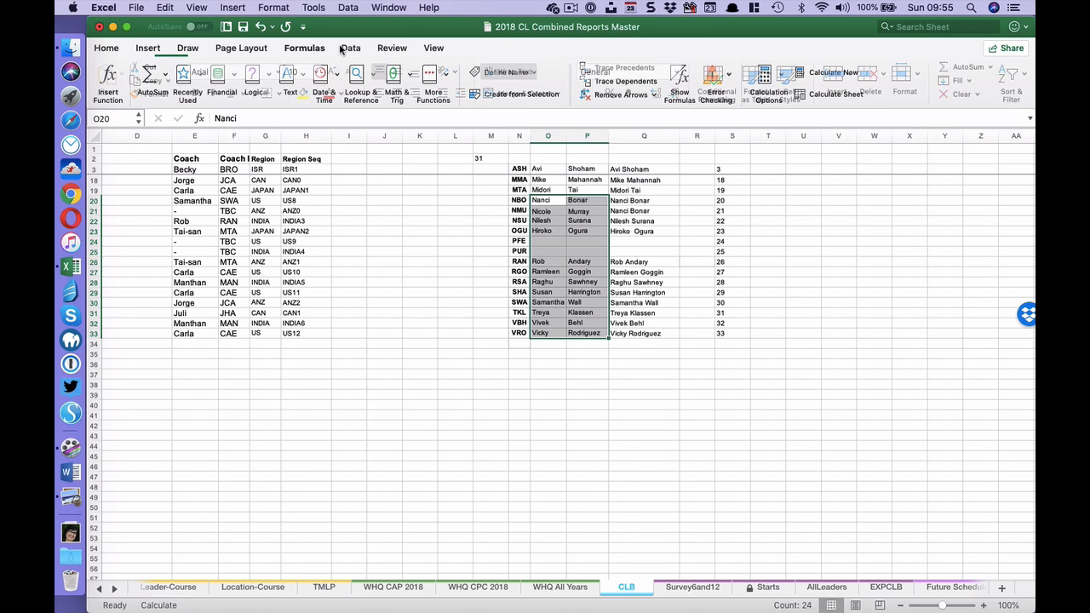
click(830, 96)
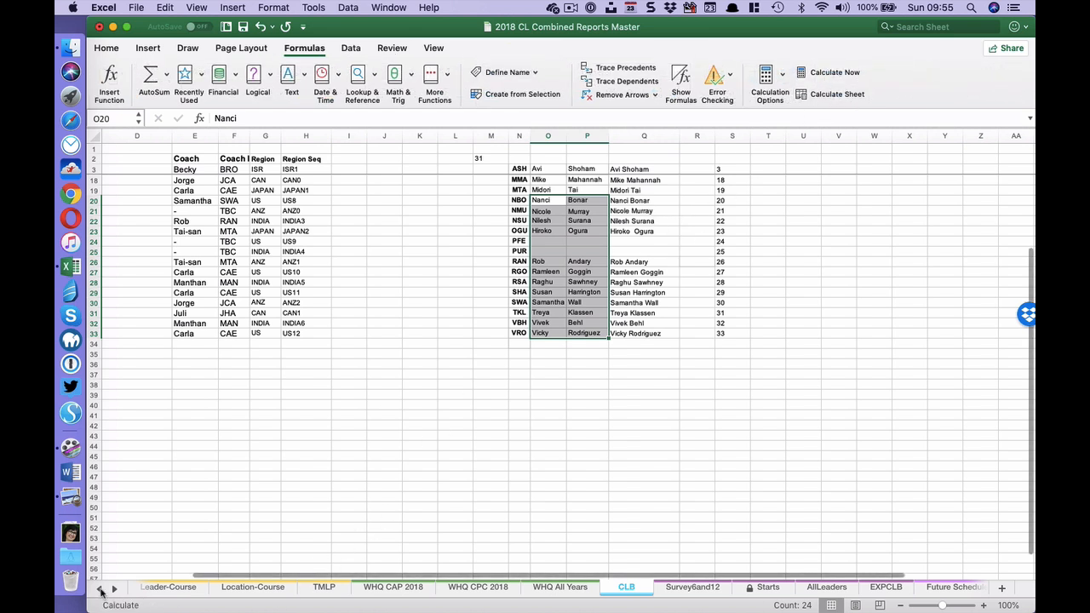
click(100, 589)
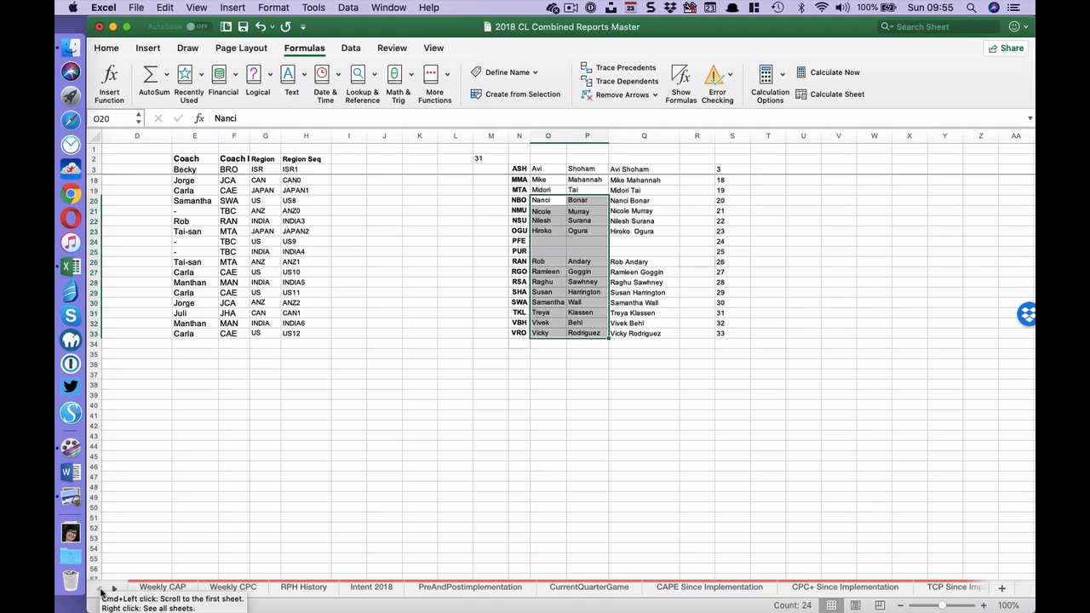
click(703, 588)
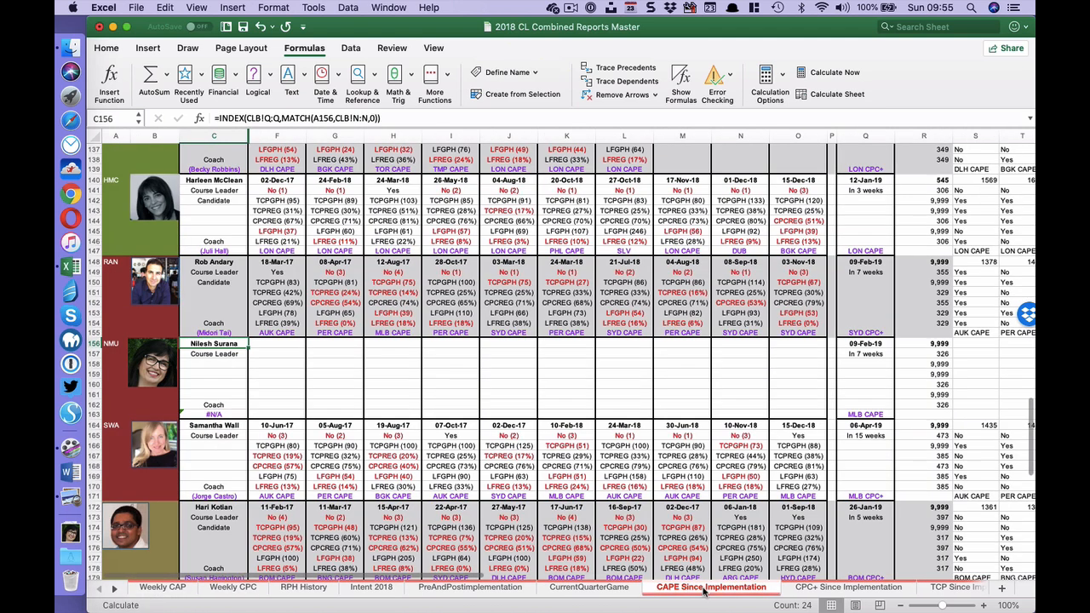
click(838, 94)
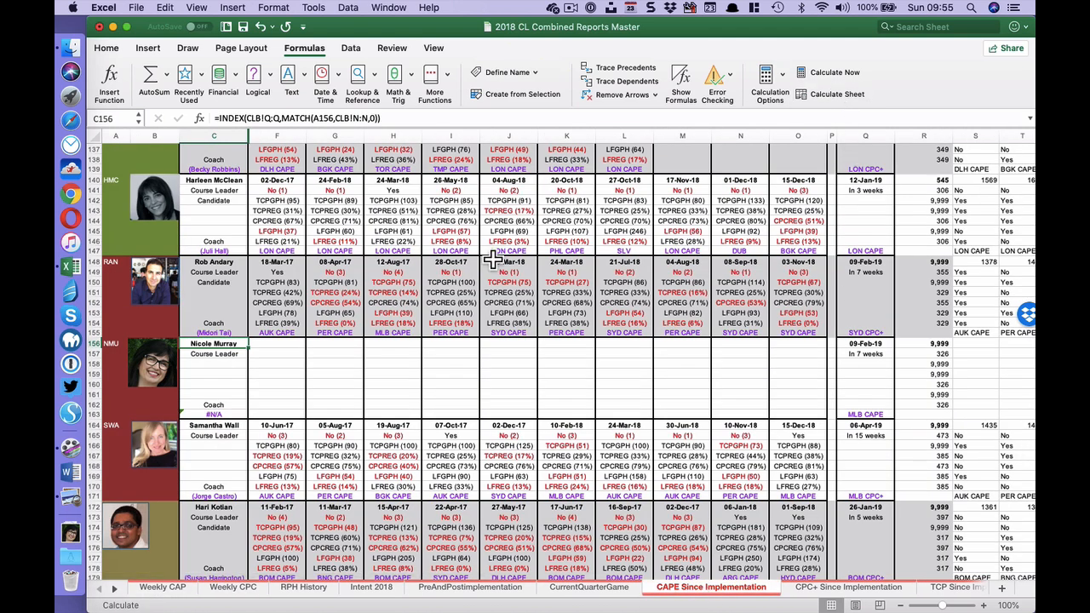
- Enter Candidate in C158, below Course Leader in the new leader's block
key(Down)
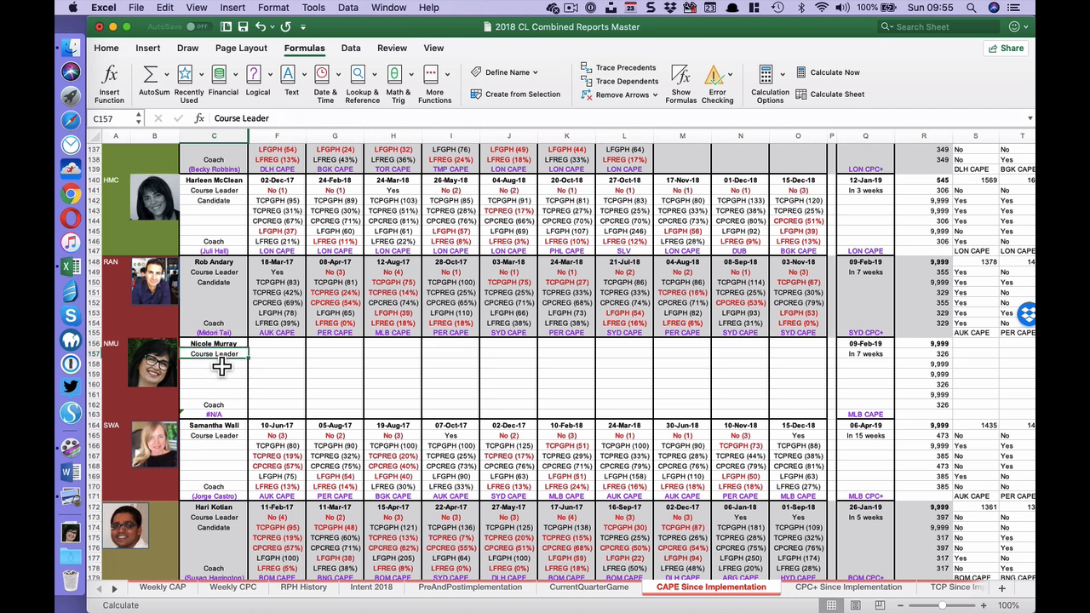
key(Down)
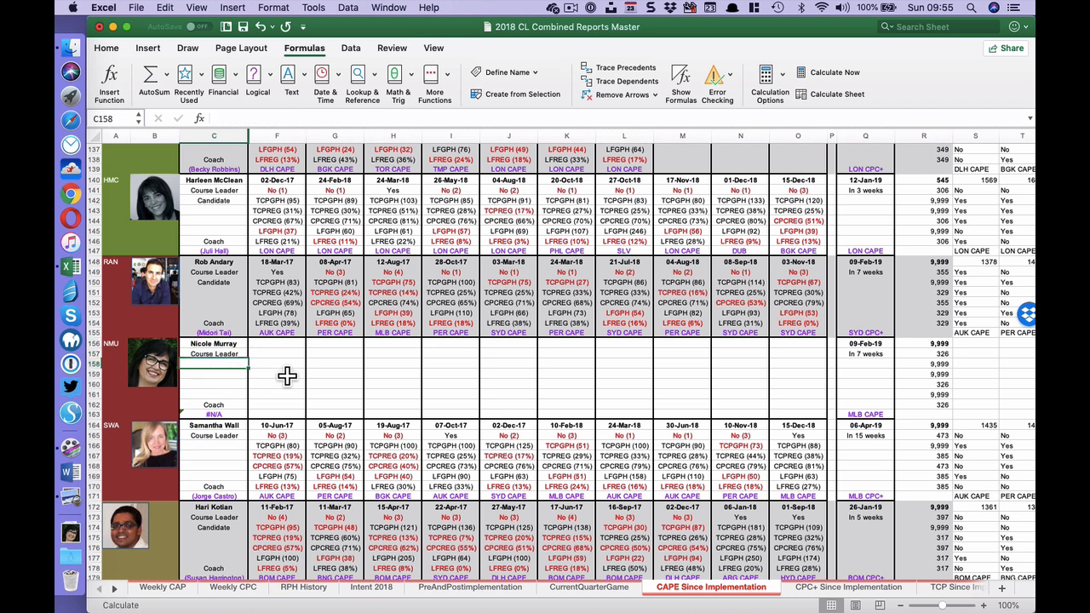
text(Candidate)
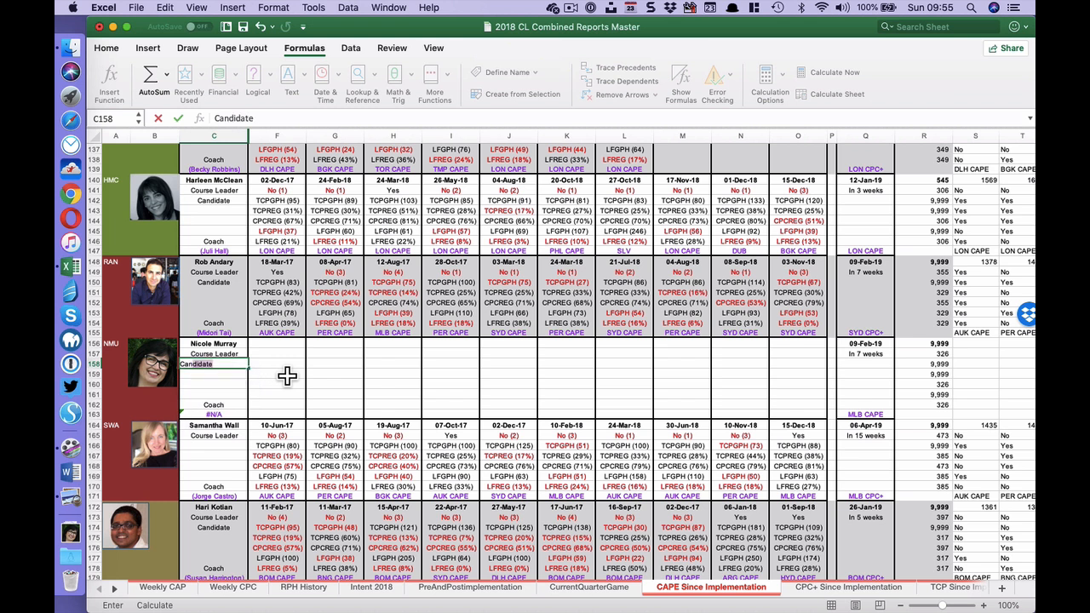
key(Return)
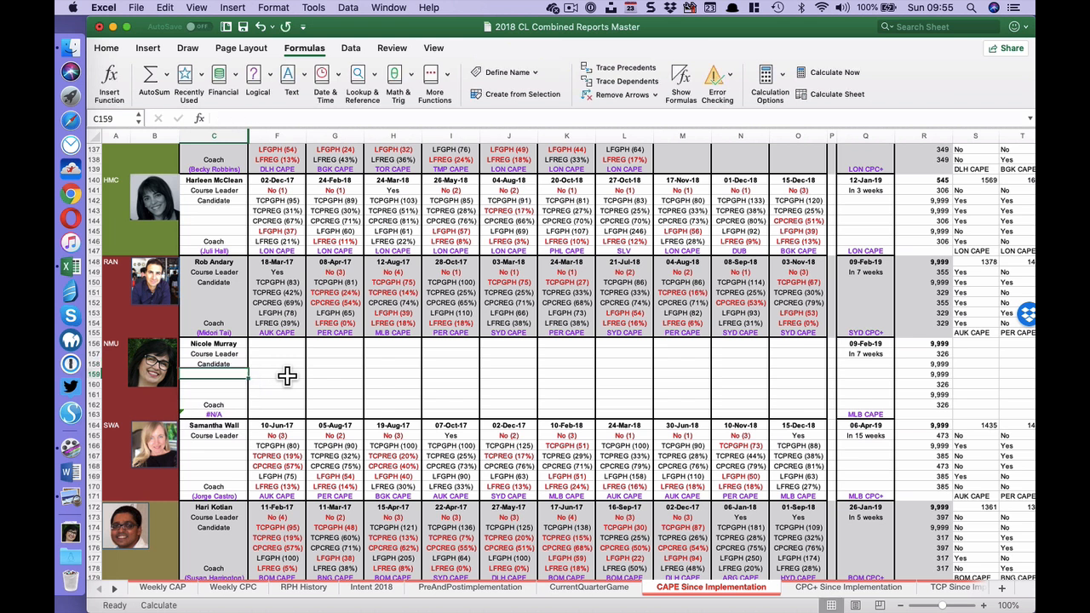
- Hide column A, which holds the leader codes, on the CAPE Since Implementation sheet
click(127, 148)
right_click(127, 148)
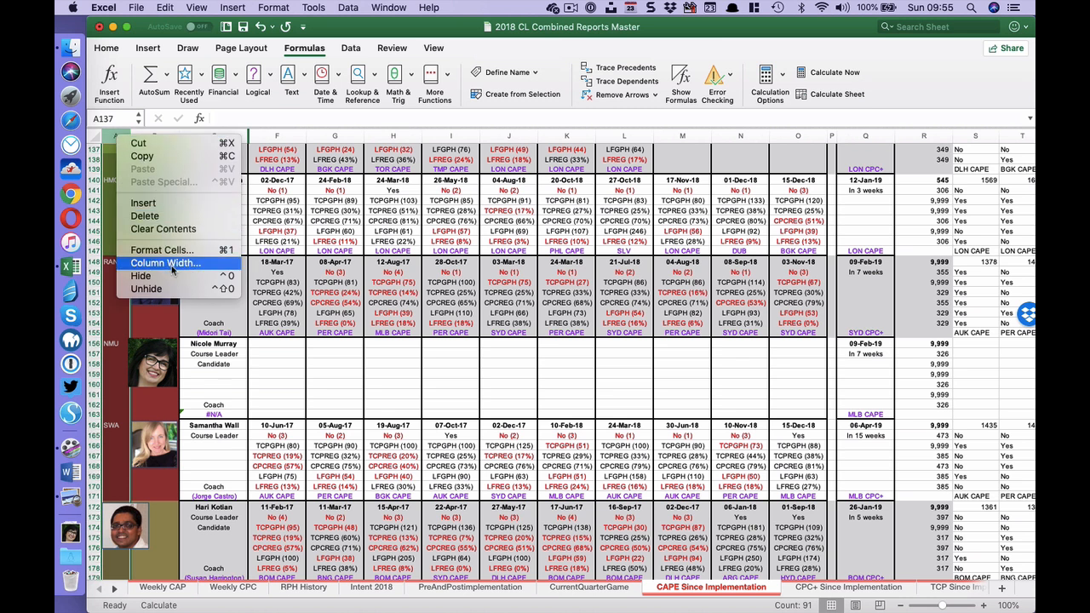
click(141, 276)
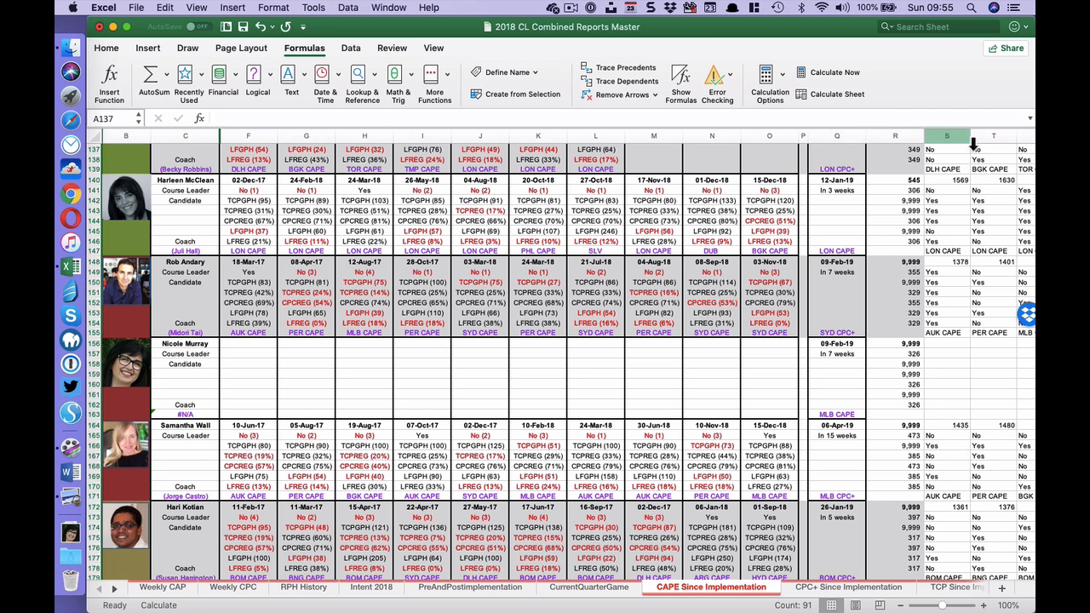
- Hide the helper columns R through AL on the CAPE Since Implementation sheet
key(Right)
key(Right)
key(Right)
key(Right)
key(Right)
key(Right)
key(Right)
key(Right)
key(Right)
key(Right)
key(Right)
key(Right)
key(Right)
key(Right)
key(Right)
key(Right)
key(Right)
key(Right)
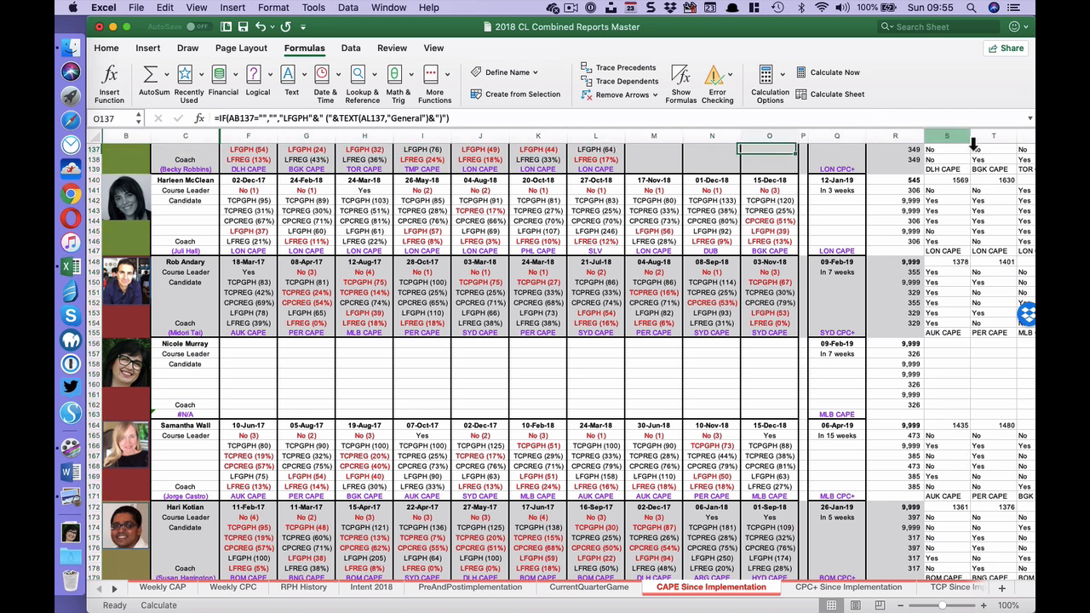
key(Right)
key(Right)
key(Right)
key(Right)
key(Right)
key(Right)
key(Right)
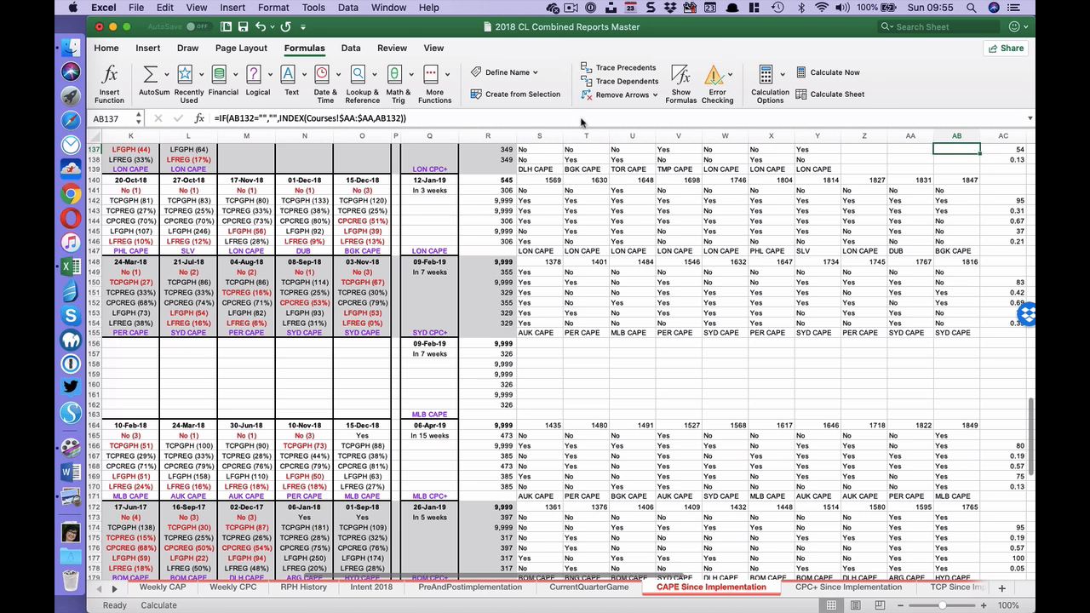
drag(498, 136, 893, 178)
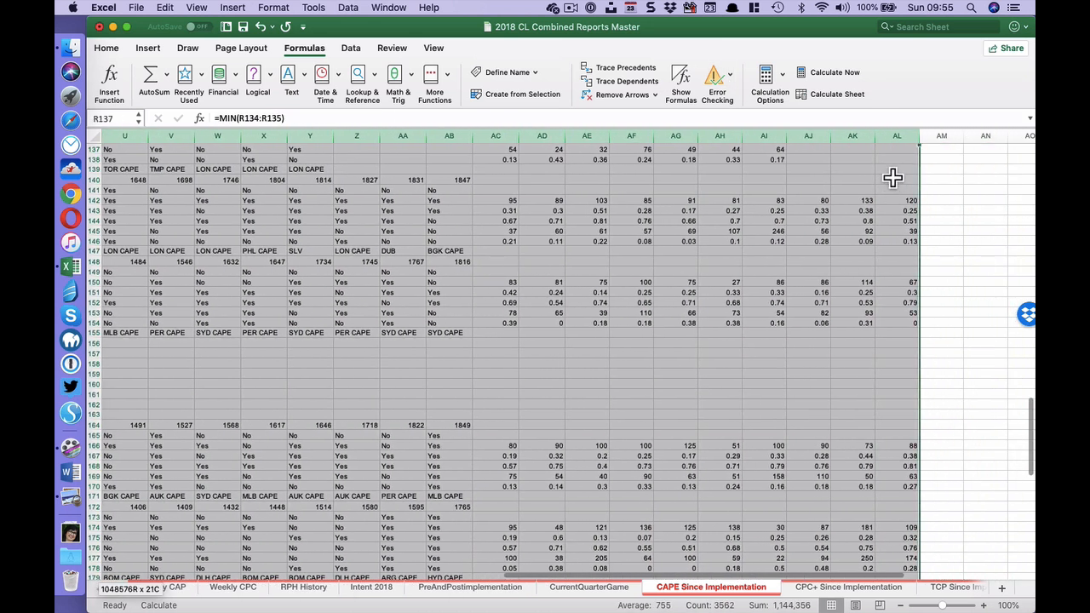
right_click(901, 138)
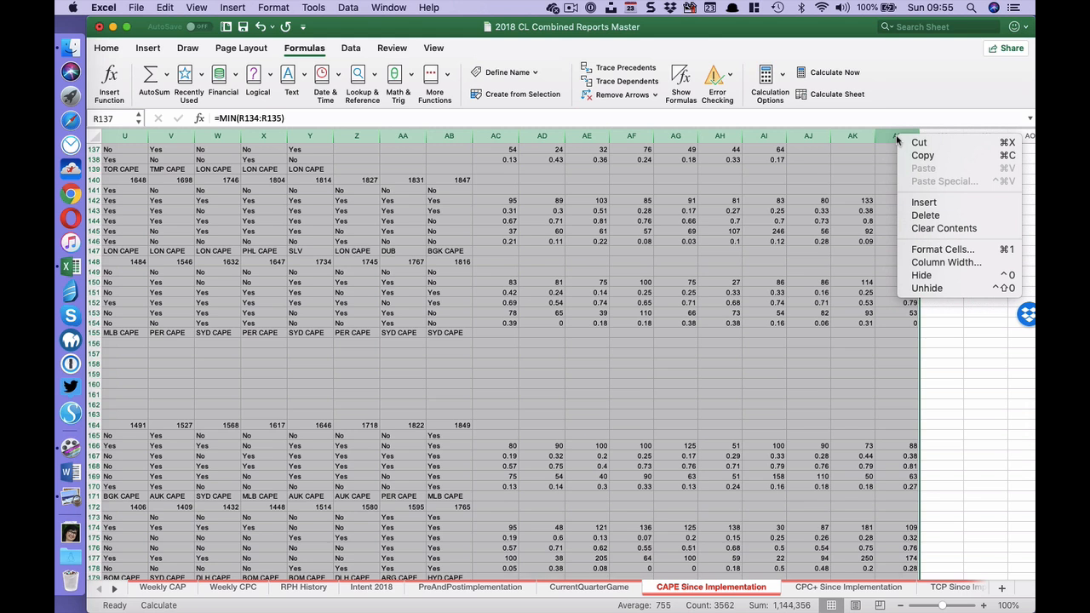
click(975, 280)
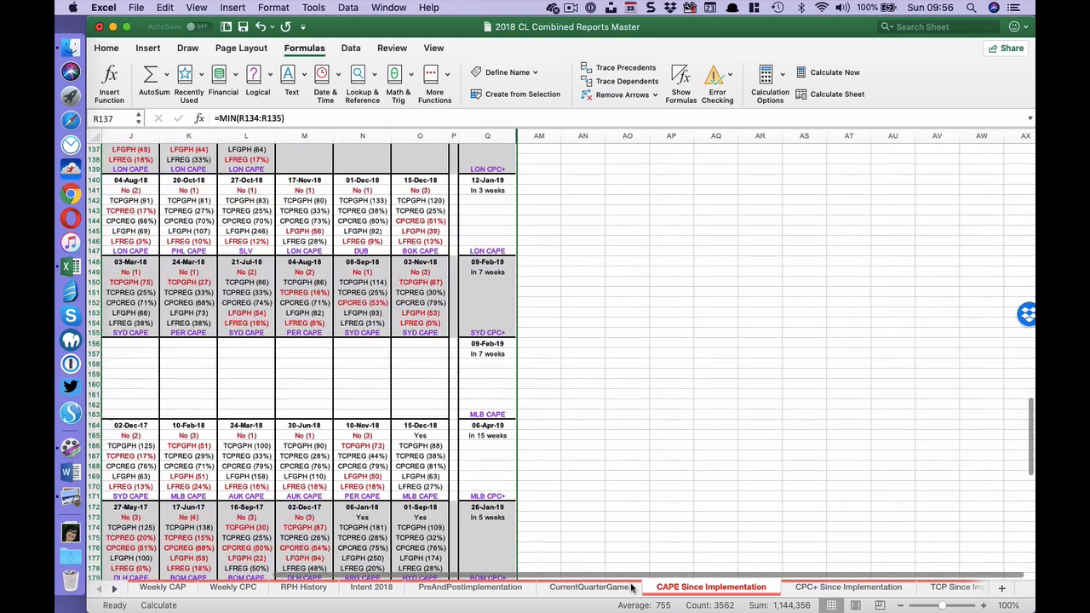
key(Left)
key(Left)
key(Left)
key(Left)
key(Left)
key(Left)
key(Left)
key(Left)
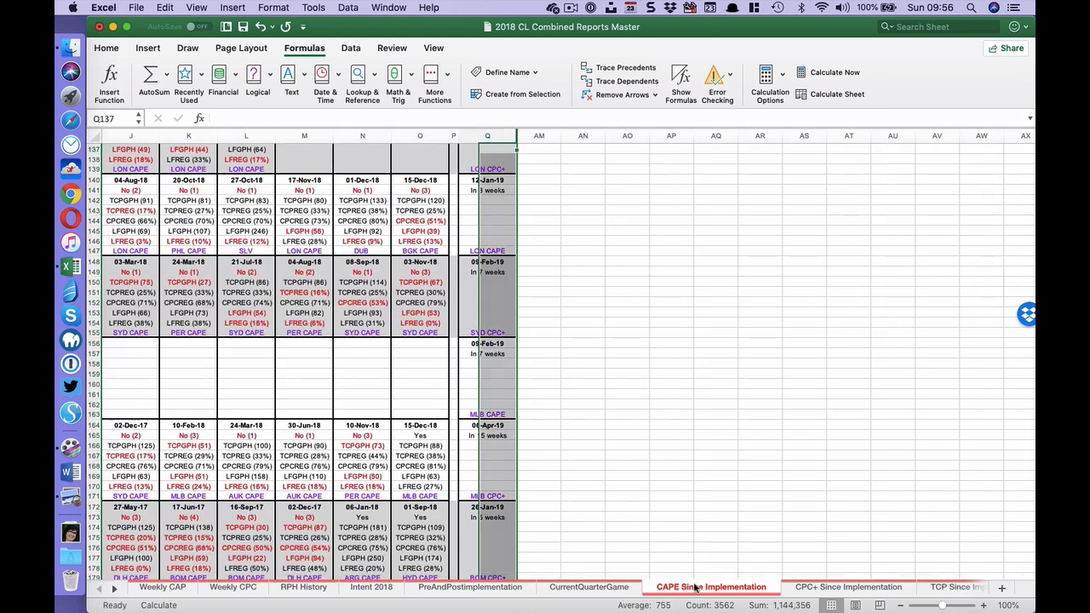
key(Left)
key(Left)
key(Left)
key(Left)
key(Left)
key(Left)
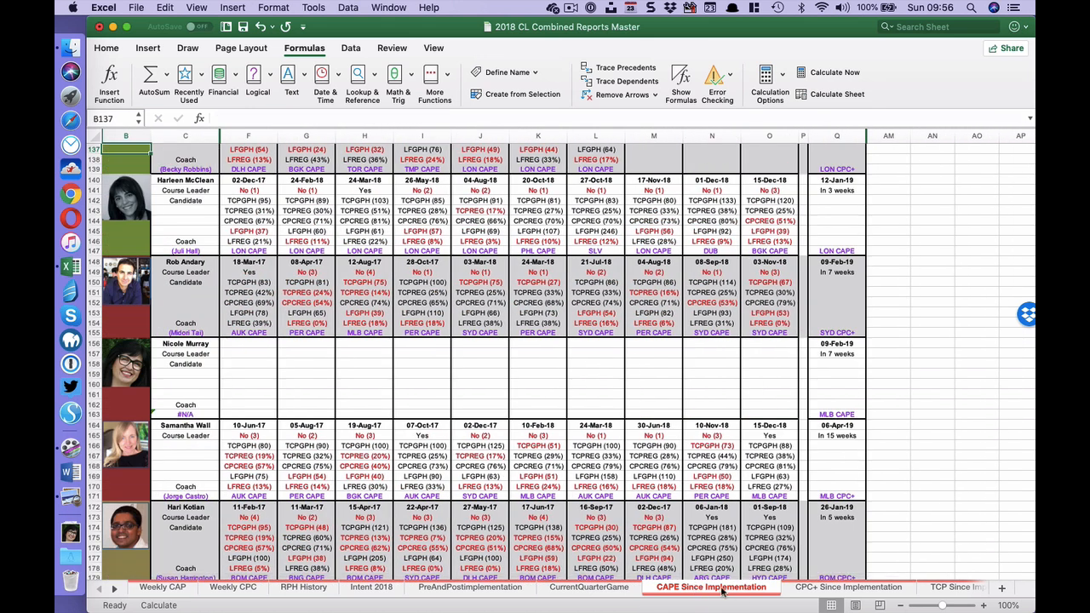
- On the CPC+ Since Implementation sheet, insert eight blank rows at rows 100 to 107, below the block ending in row 99
click(834, 585)
scroll(412, 523, down, 5)
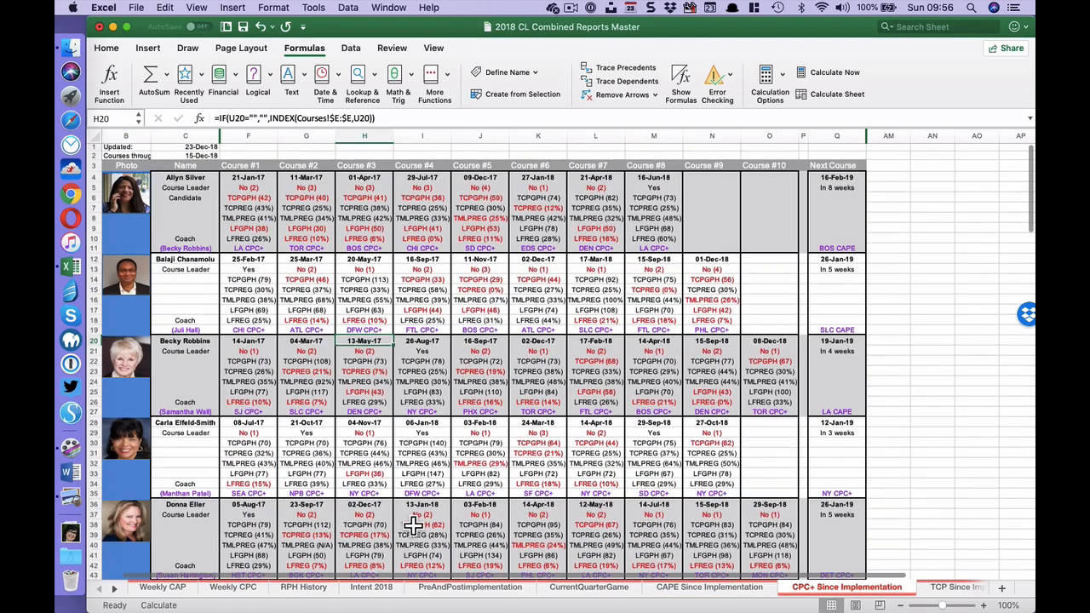
scroll(417, 521, down, 10)
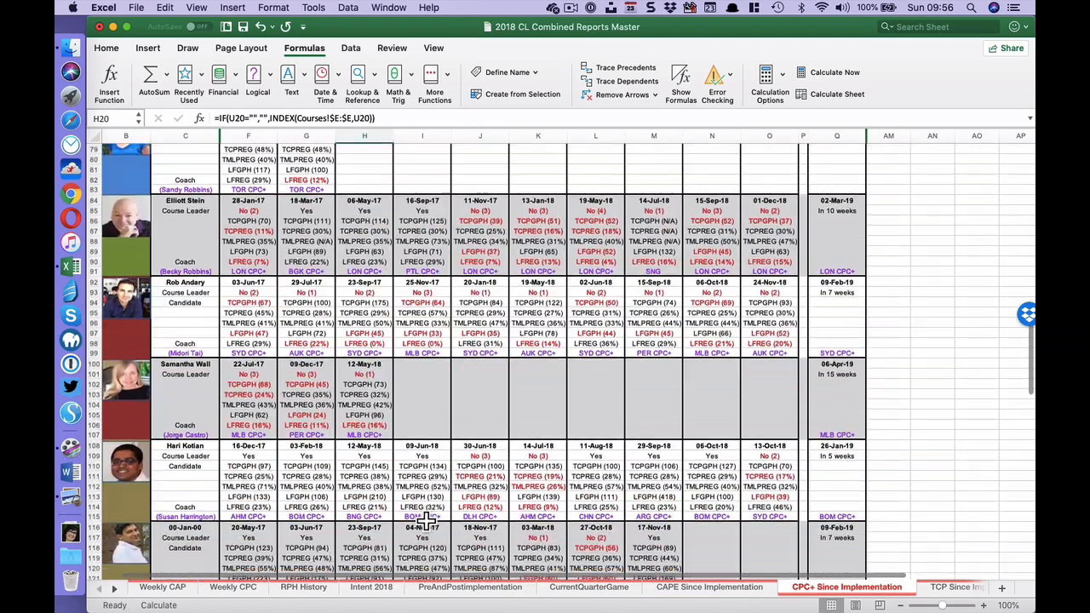
drag(98, 366, 85, 433)
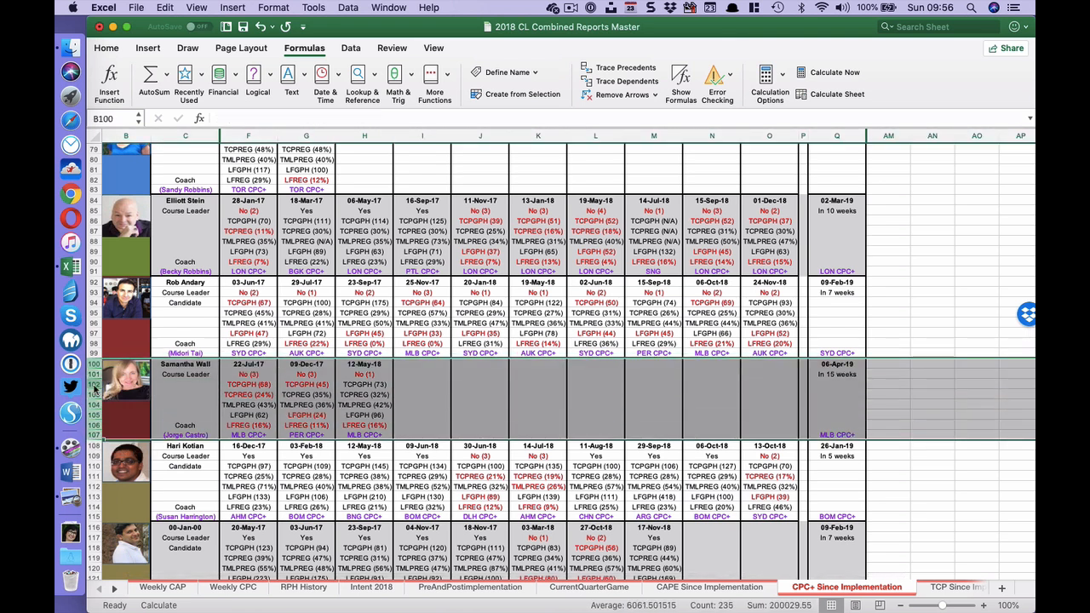
right_click(95, 388)
click(423, 536)
- Copy the new leader's block from rows 156:163 of CAPE Since Implementation into rows 100:107 of CPC+ Since Implementation
click(710, 587)
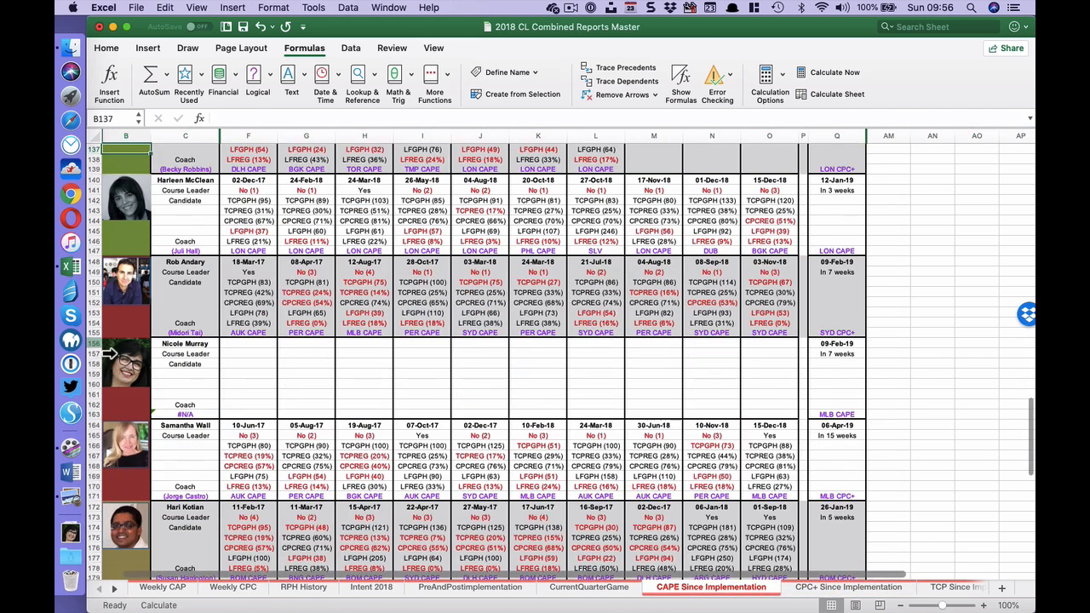
drag(93, 343, 88, 414)
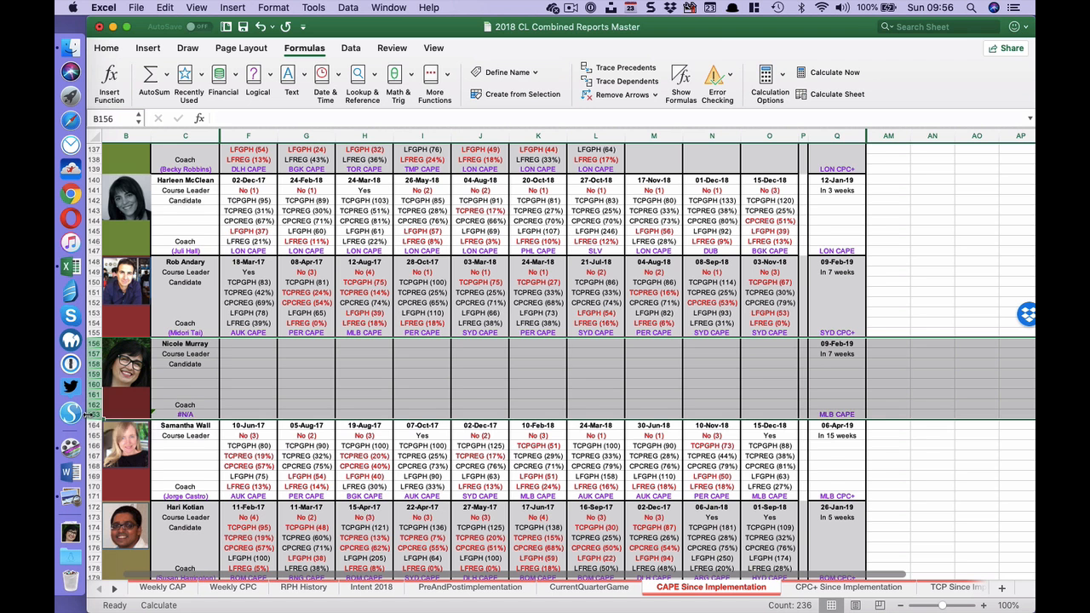
key(super+c)
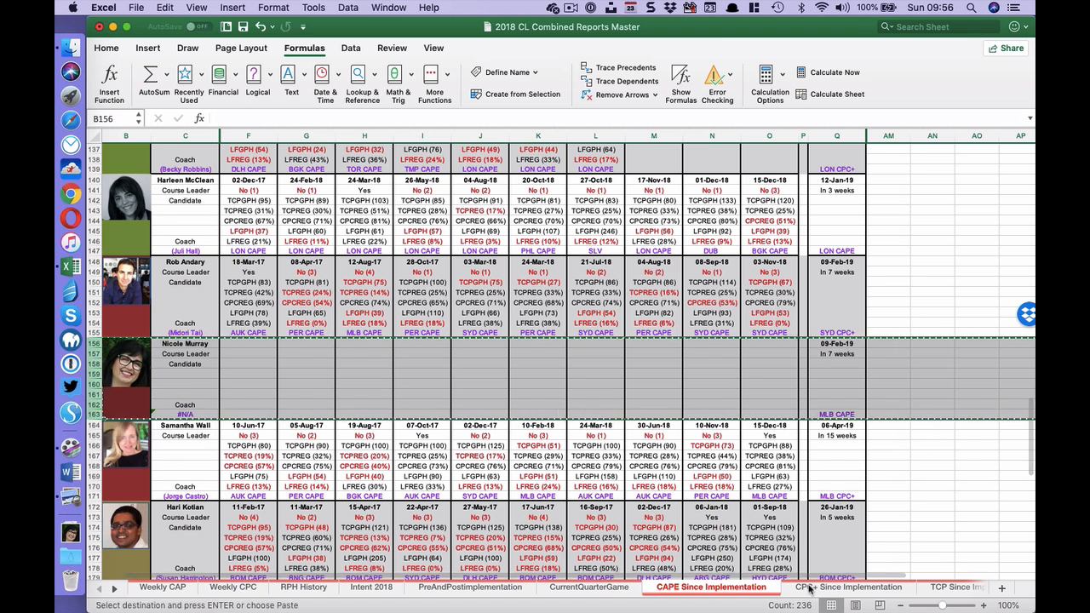
click(847, 587)
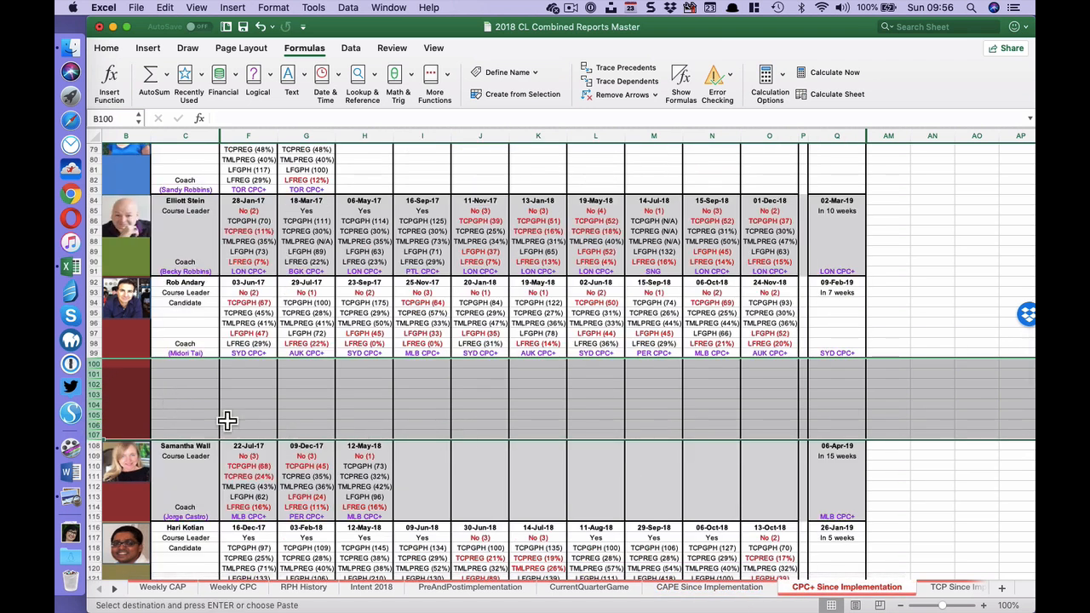
drag(98, 366, 103, 375)
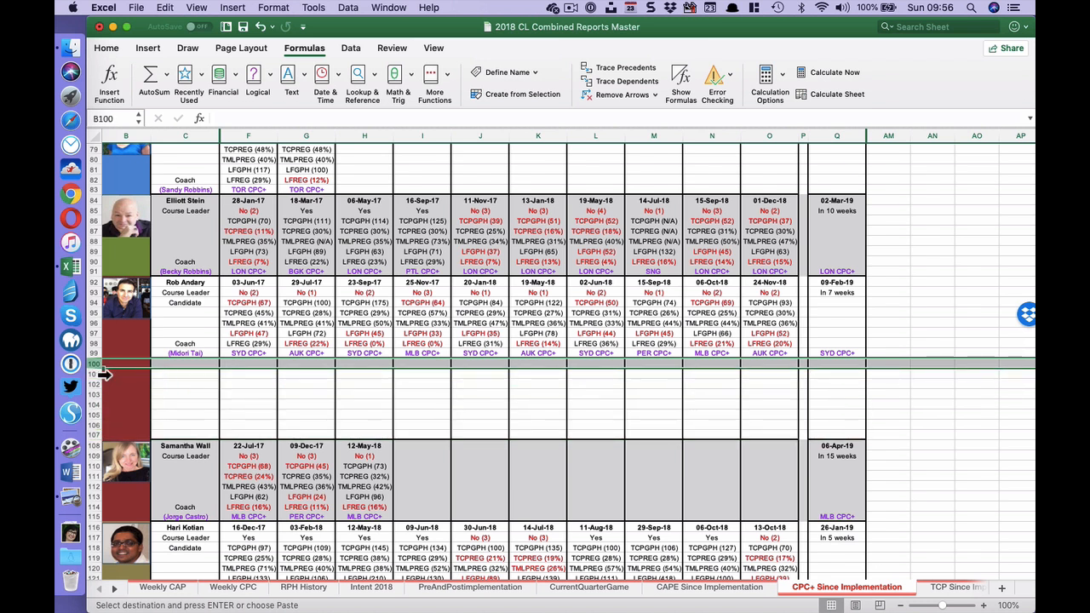
key(super+v)
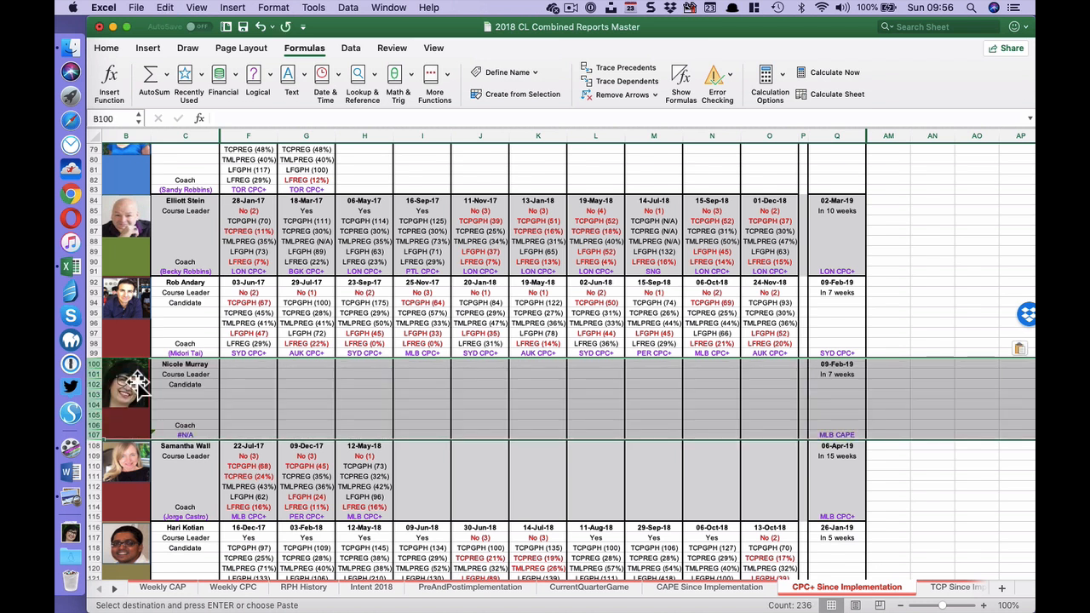
- On the TCP Since Implementation sheet, insert eight blank rows at rows 156 to 163, below the block ending in row 155
click(955, 588)
scroll(137, 421, down, 20)
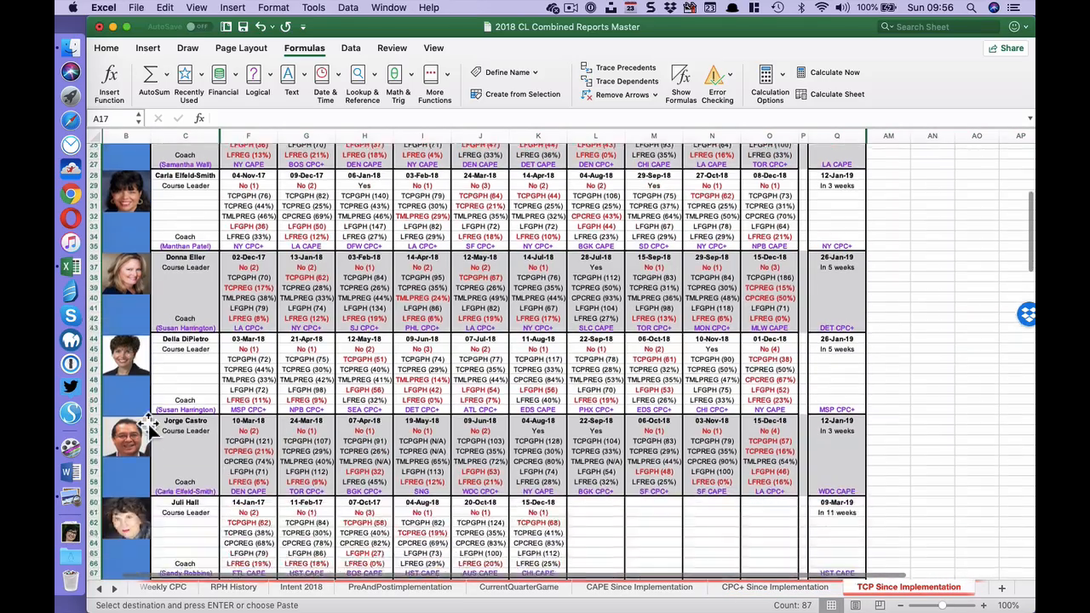
scroll(183, 415, down, 5)
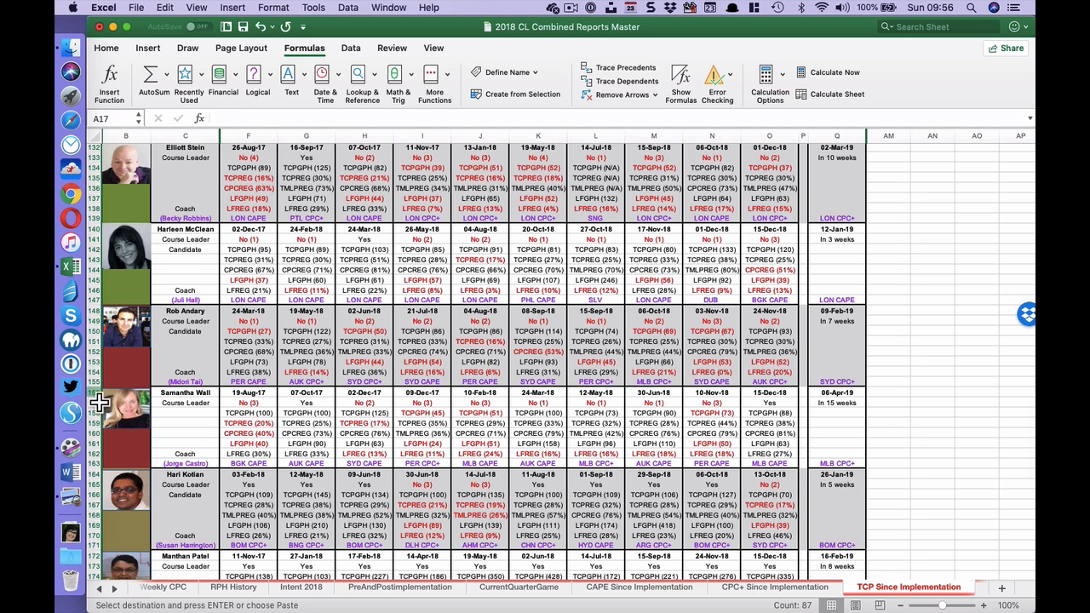
drag(98, 393, 87, 467)
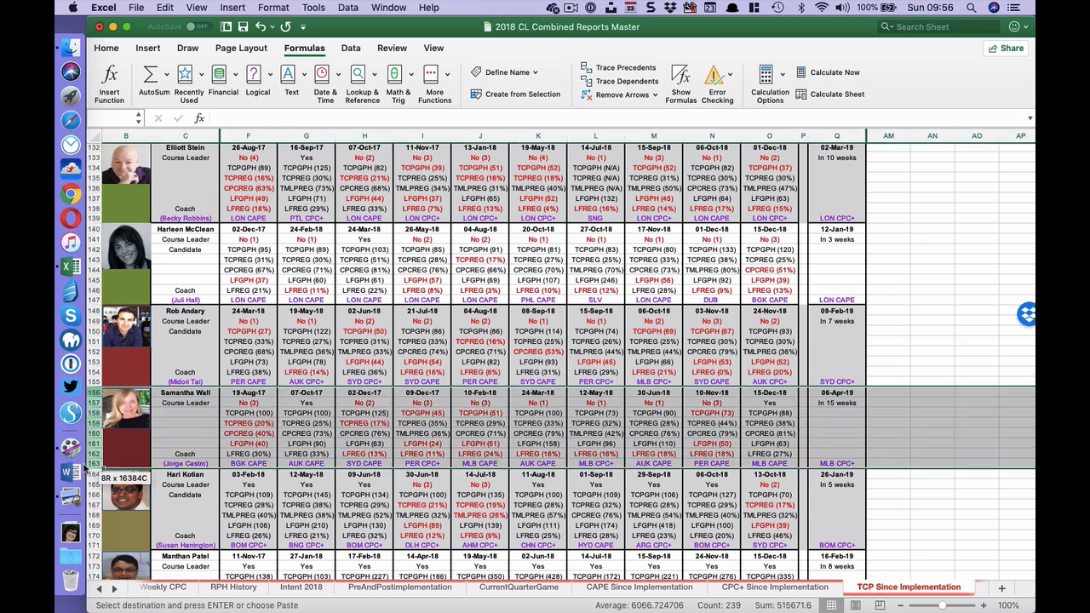
right_click(94, 416)
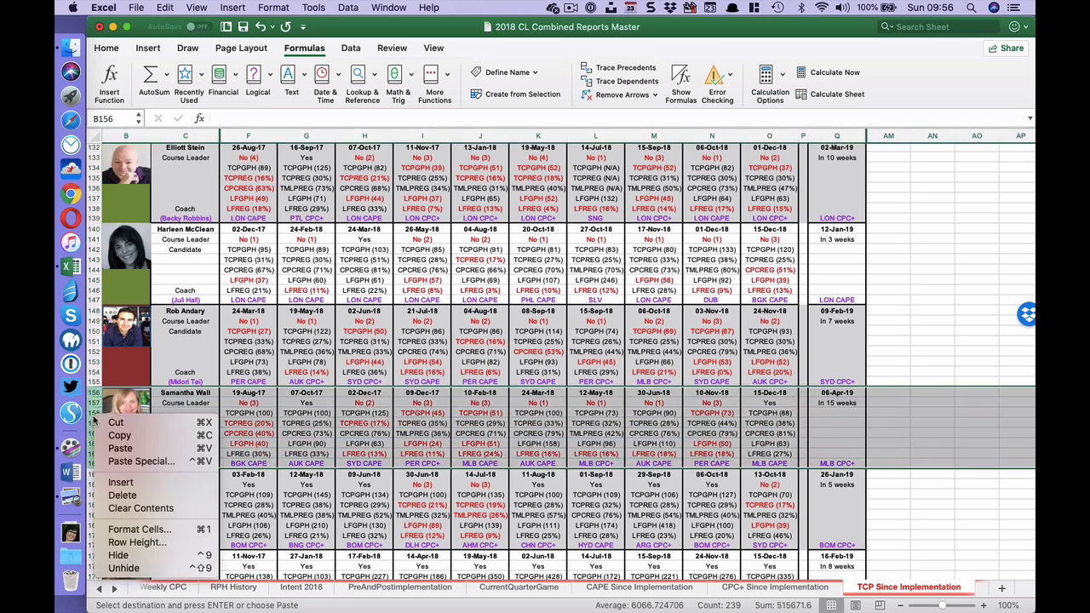
click(167, 483)
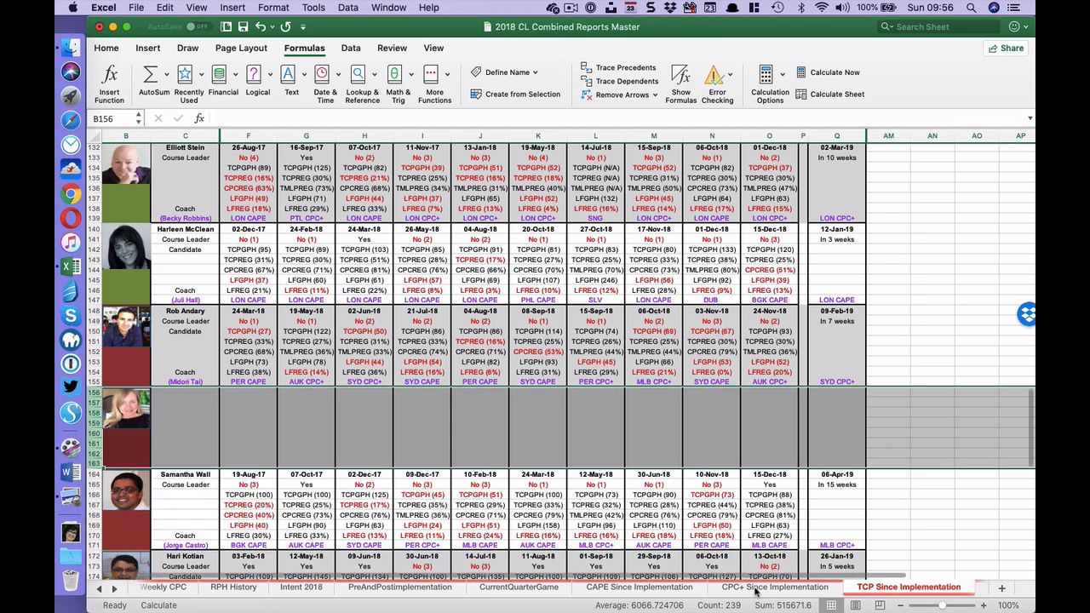
- Copy the new leader's block from rows 100:107 of CPC+ Since Implementation into rows 156:163 of TCP Since Implementation
click(755, 587)
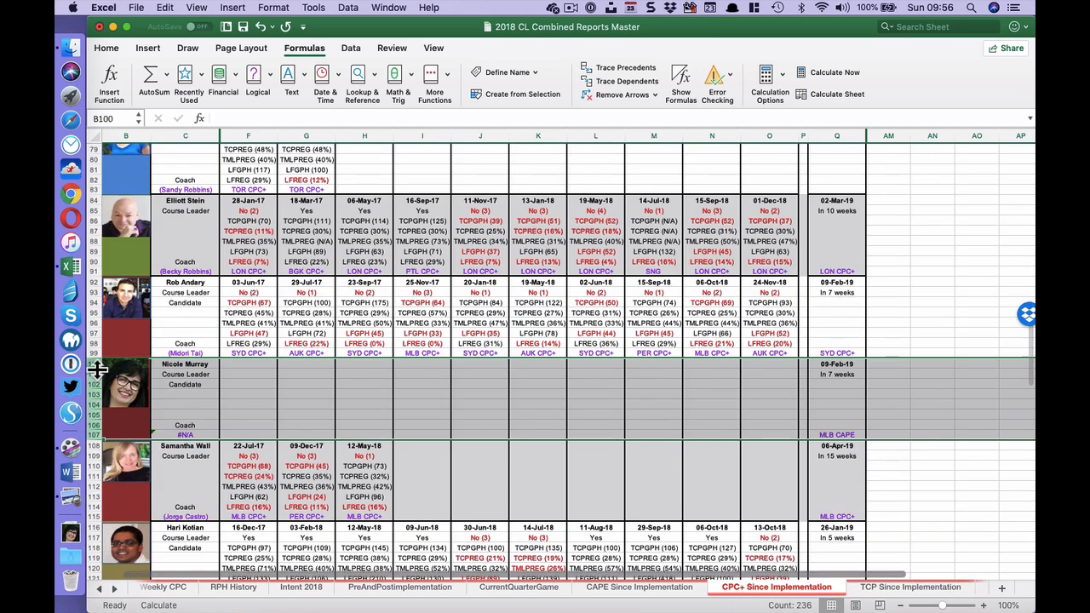
key(super+c)
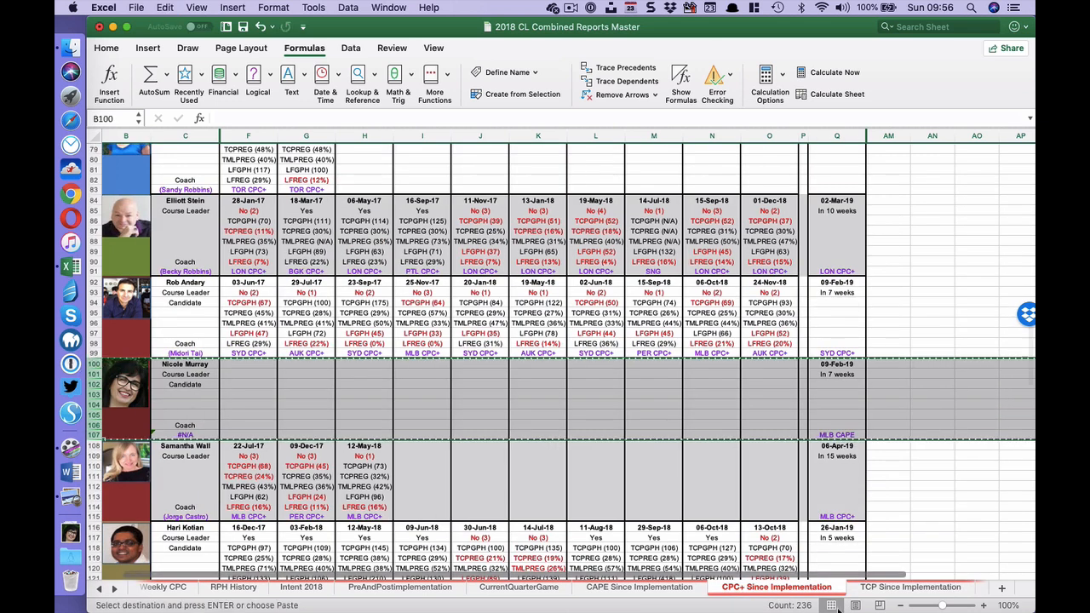
click(910, 588)
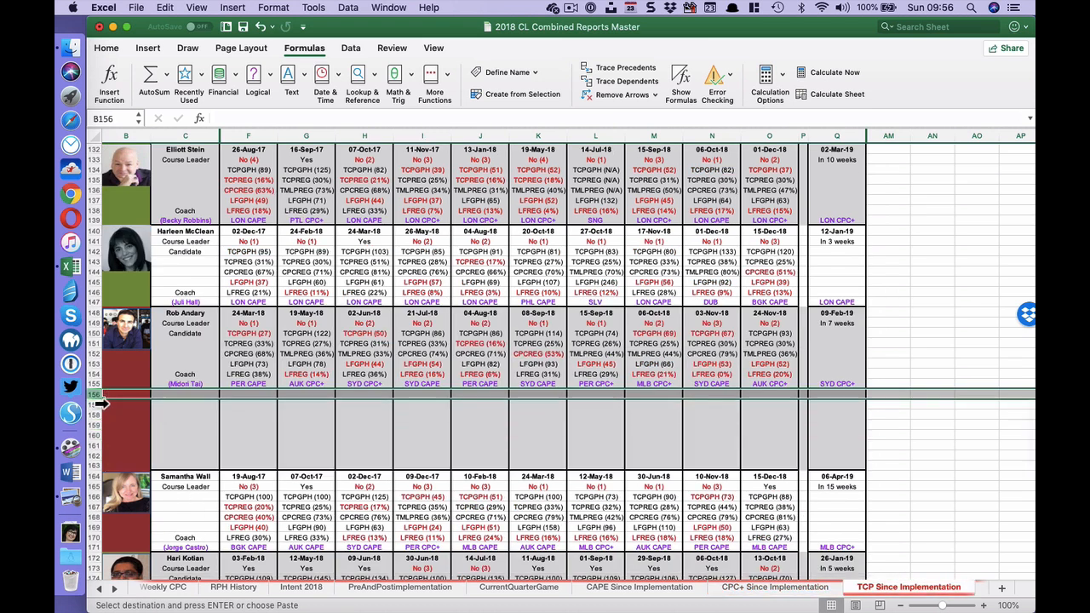
key(super+v)
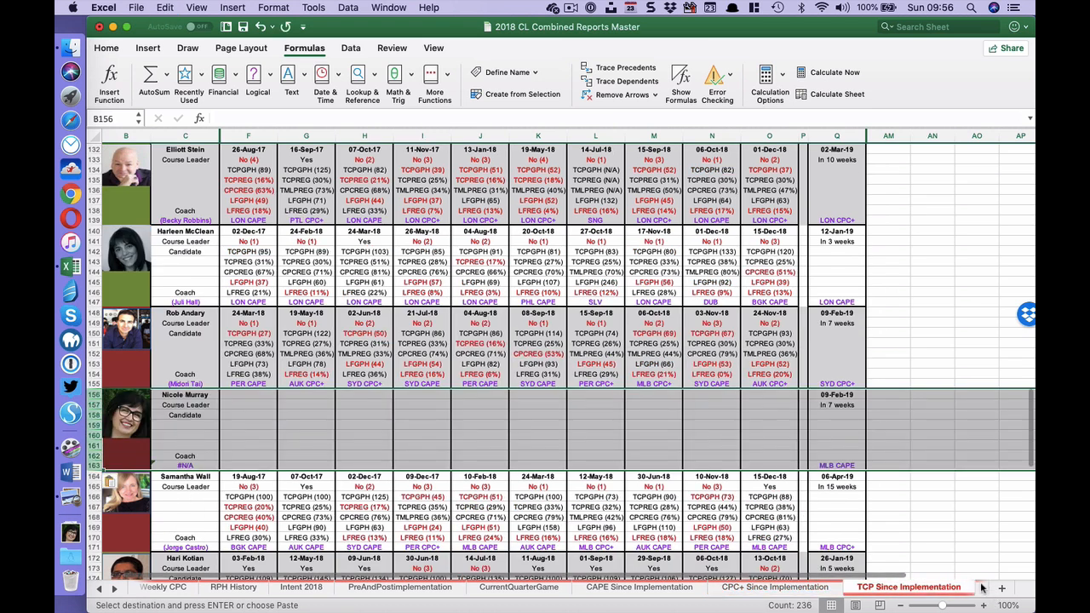
- On the Last10CAP sheet, insert five blank rows at rows 89 to 93, directly above the NSU block
click(973, 589)
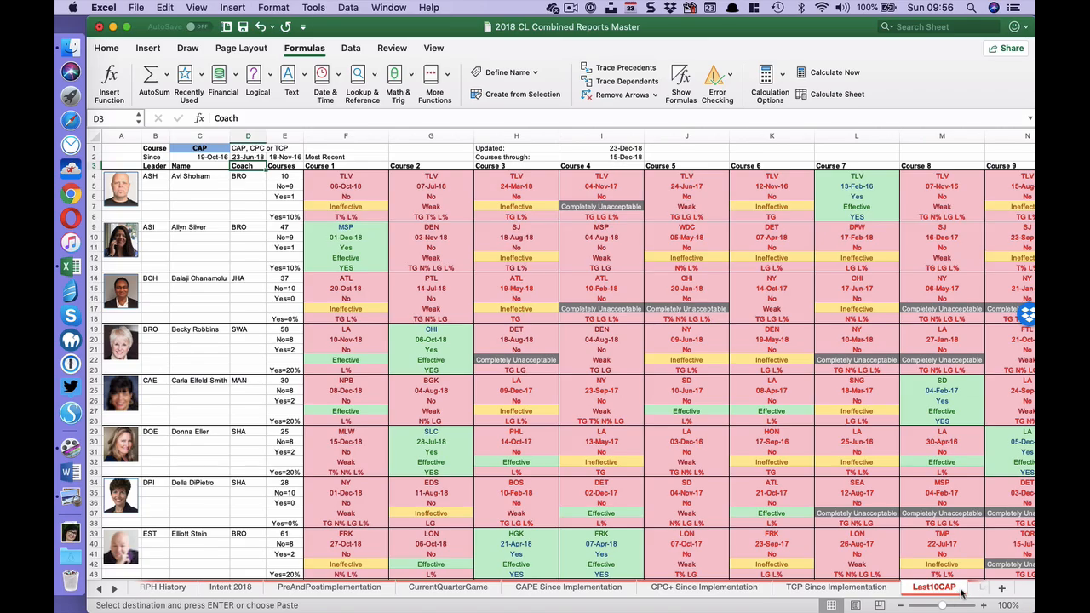
scroll(429, 506, down, 20)
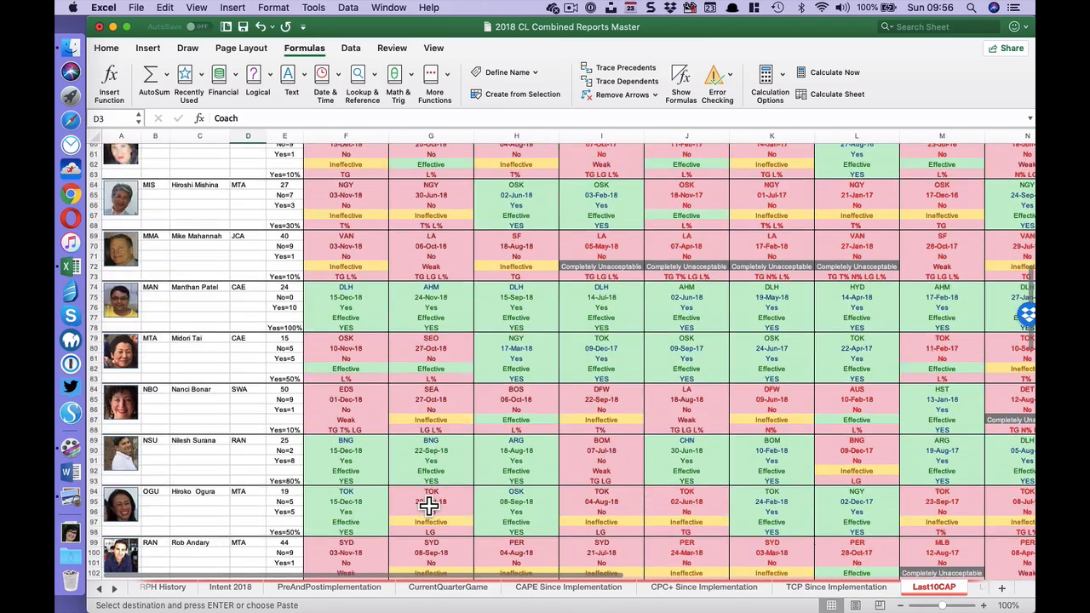
scroll(375, 349, up, 10)
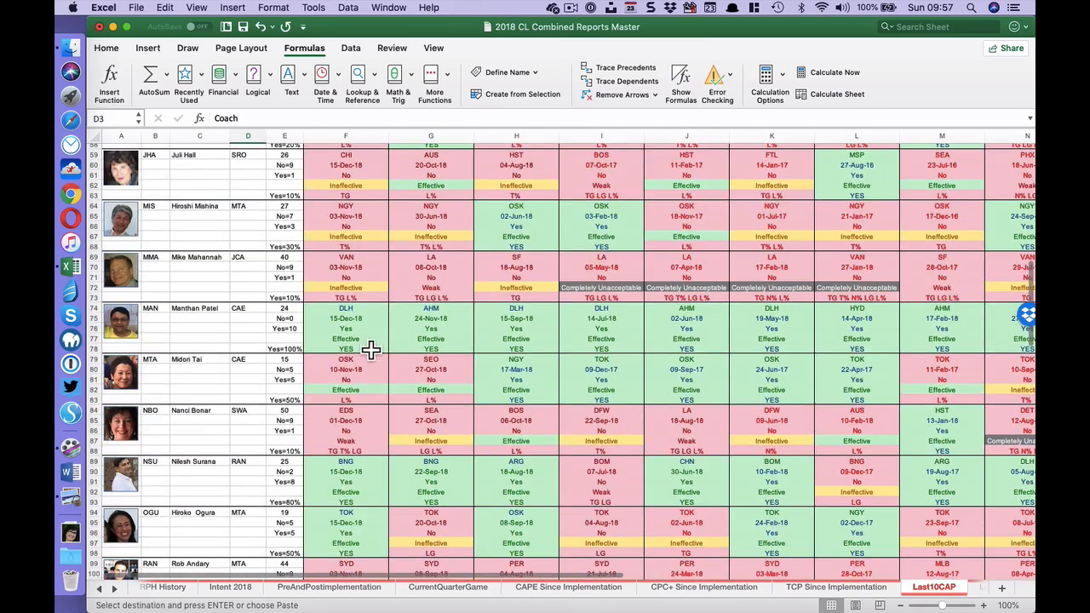
scroll(372, 357, up, 7)
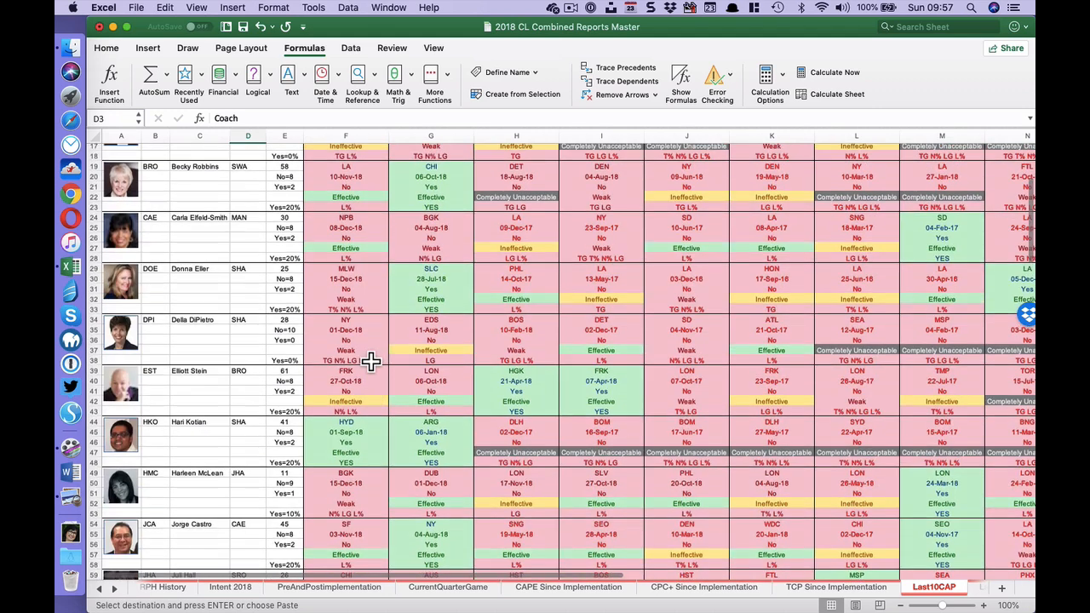
scroll(370, 361, down, 14)
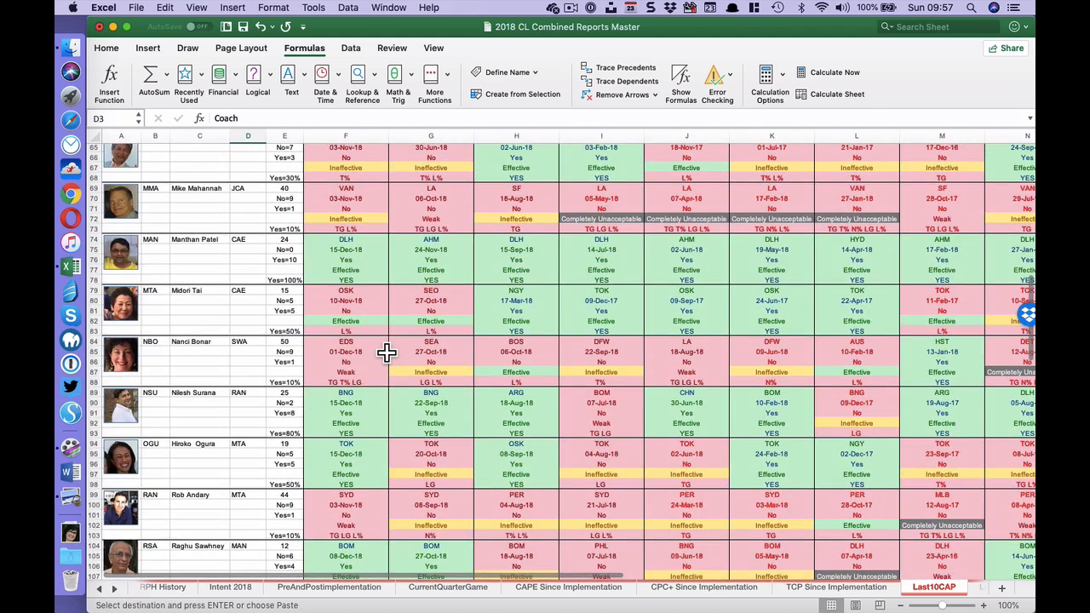
scroll(386, 353, down, 1)
scroll(386, 352, down, 10)
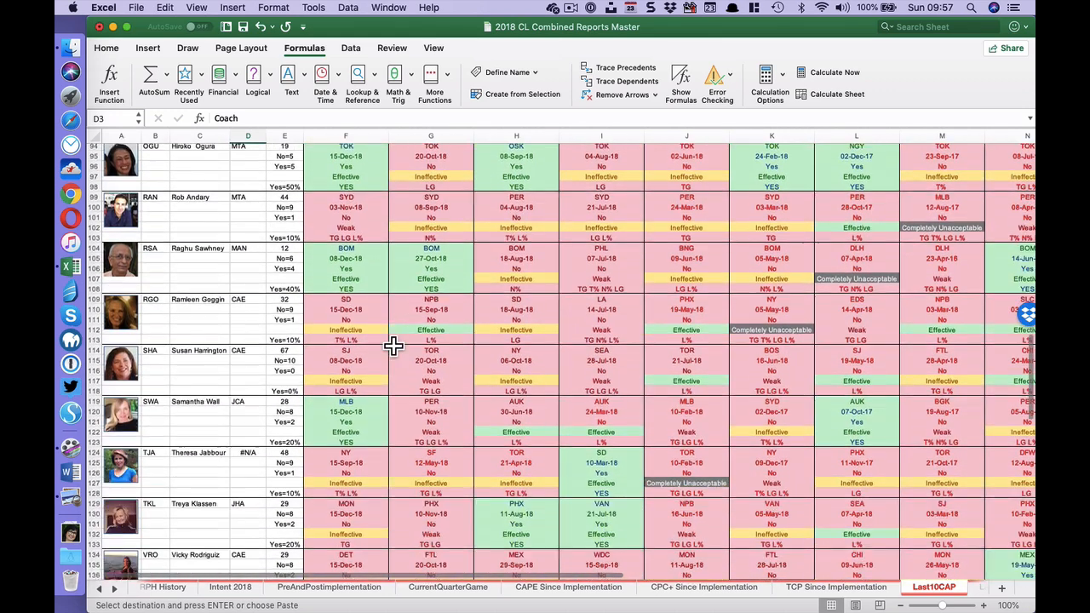
scroll(183, 374, up, 8)
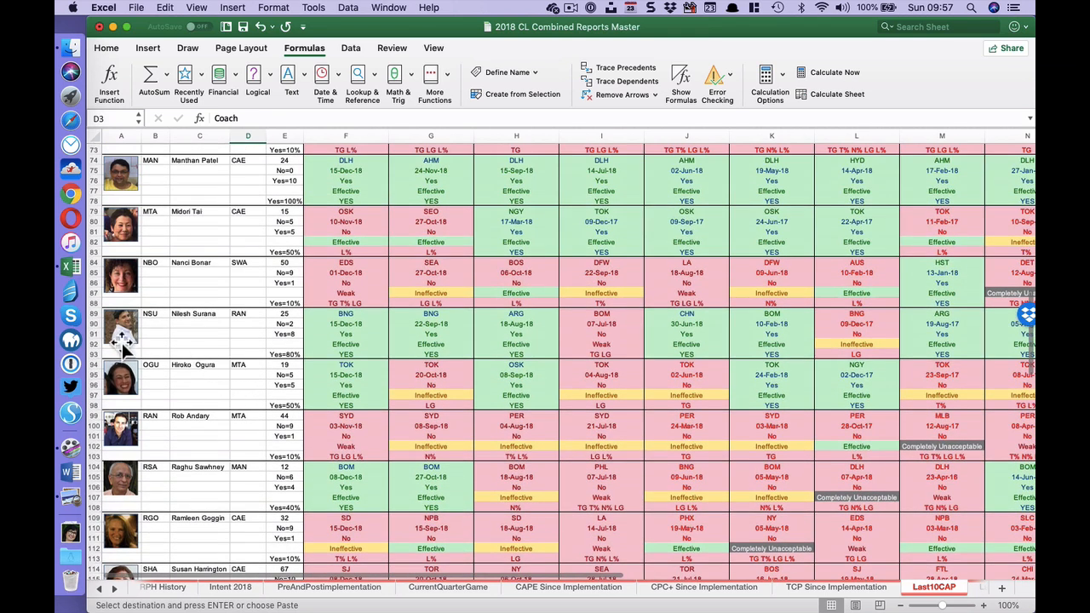
drag(96, 315, 92, 354)
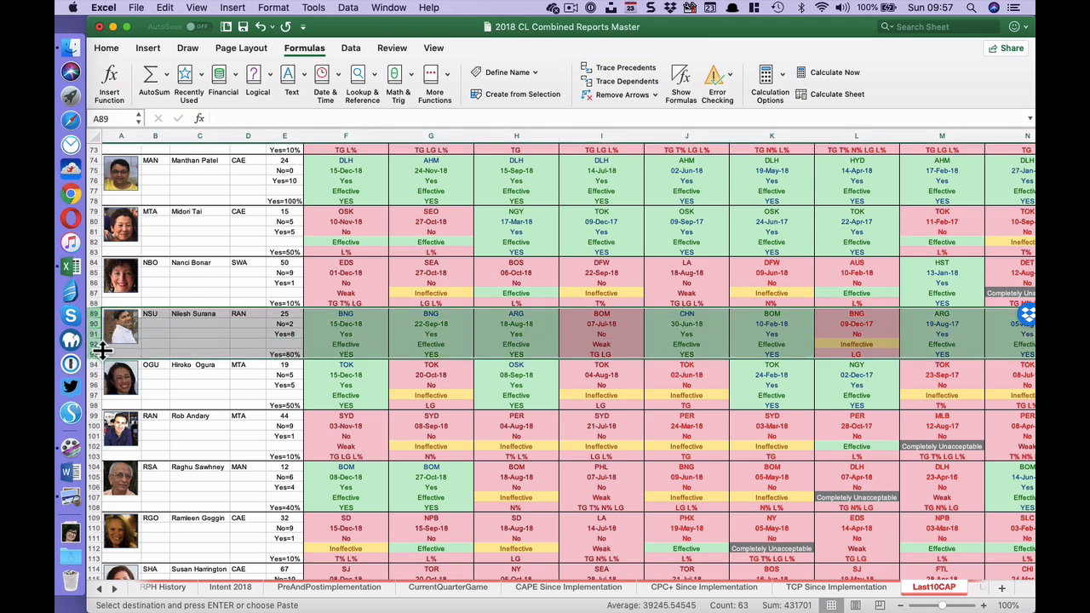
right_click(101, 345)
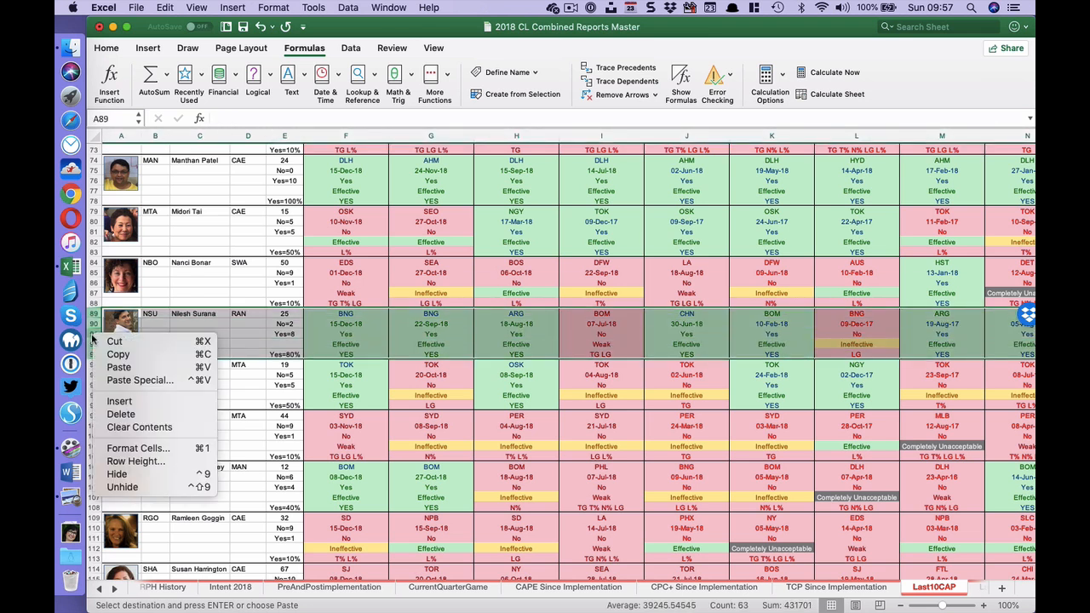
click(154, 401)
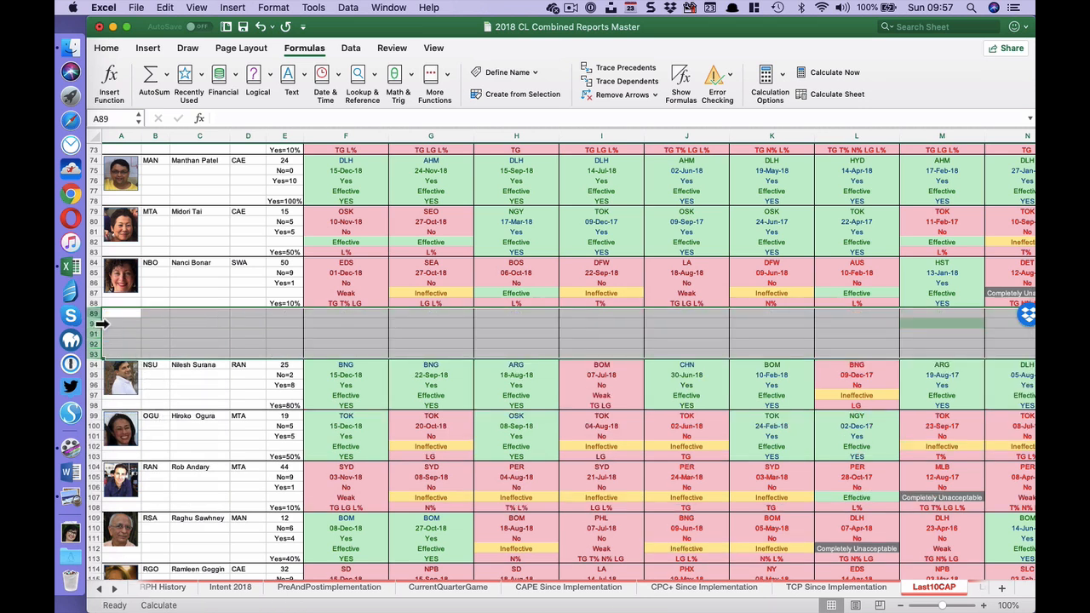
- Copy the NSU block from rows 94:98 into the blank rows 89:93 and delete the duplicated photo there
drag(102, 367, 101, 409)
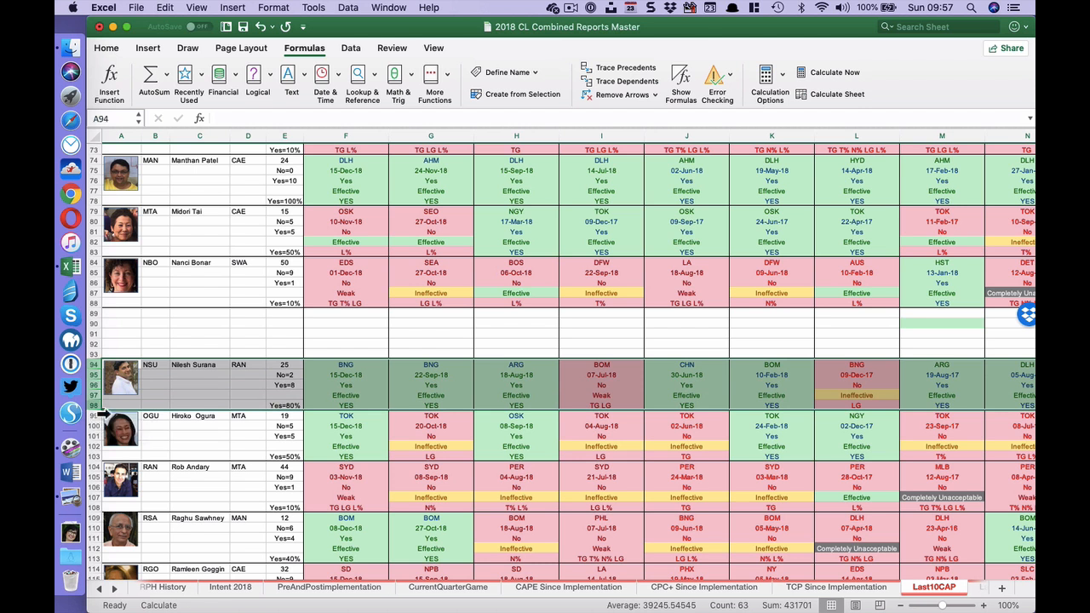
key(super+c)
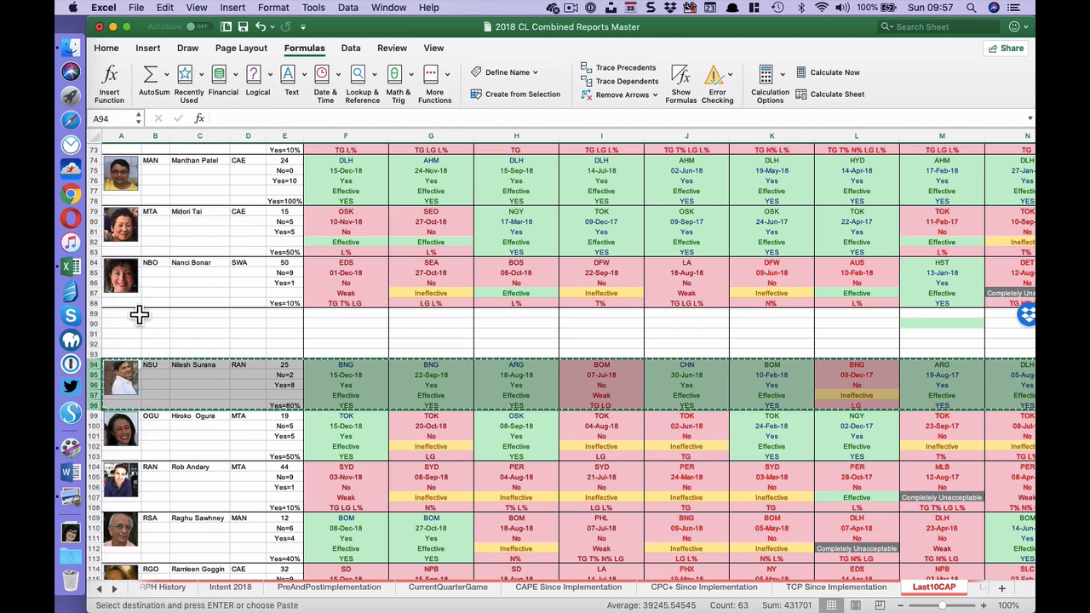
click(132, 323)
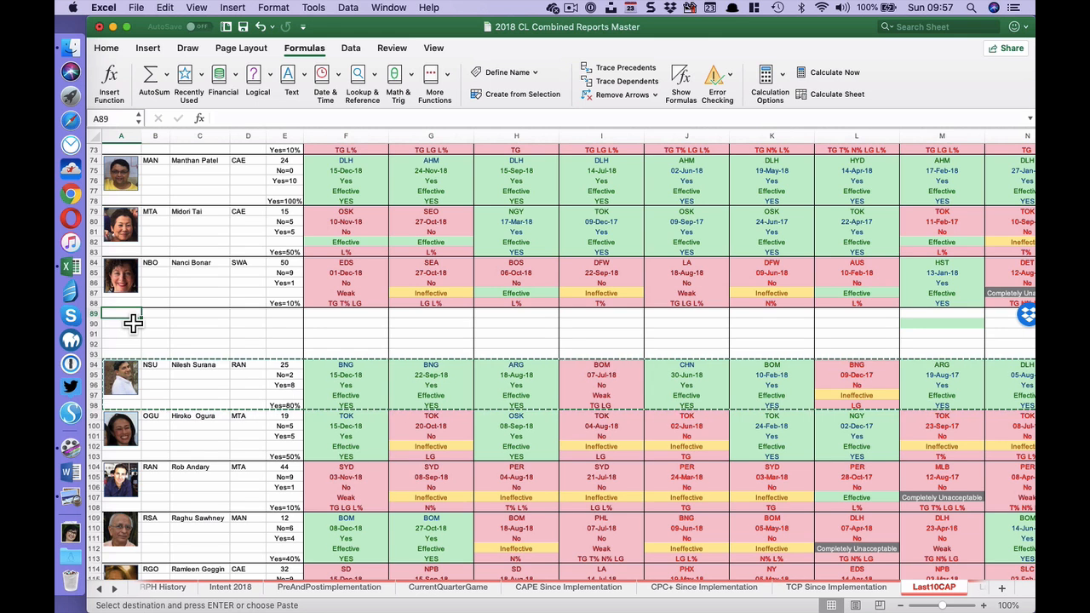
key(super+v)
click(127, 330)
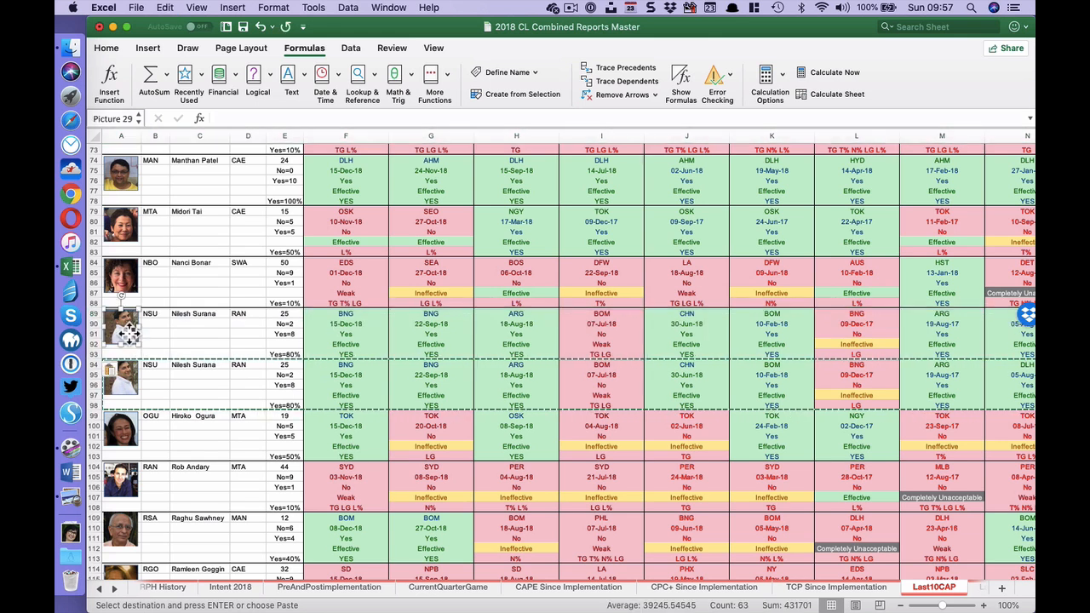
key(Delete)
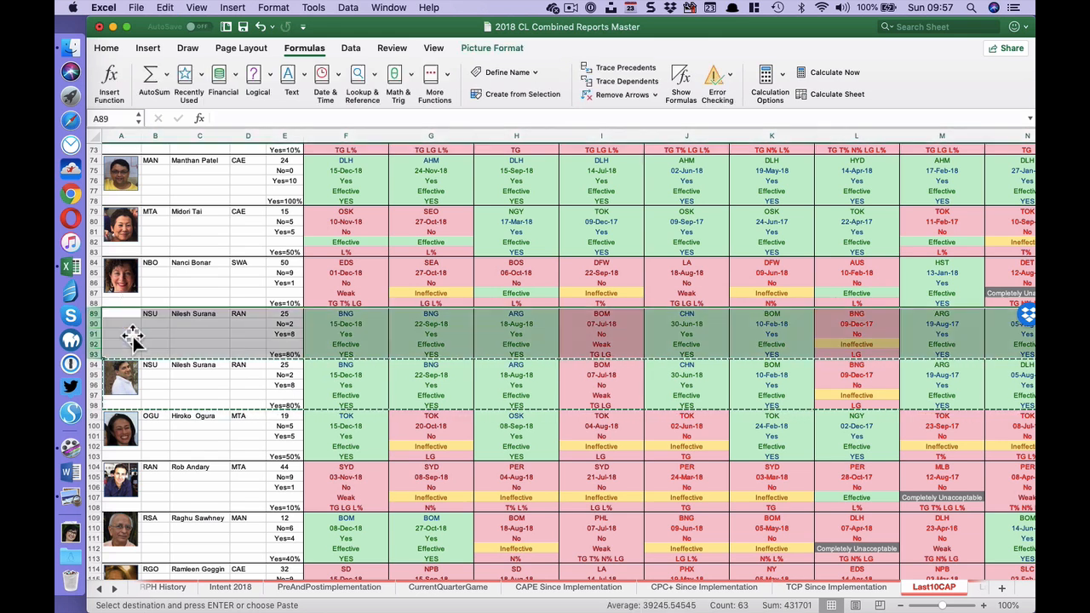
- Copy the new leader's photo from TCP Since Implementation to cell A89 of Last10CAP and shrink it to fit column A
click(803, 588)
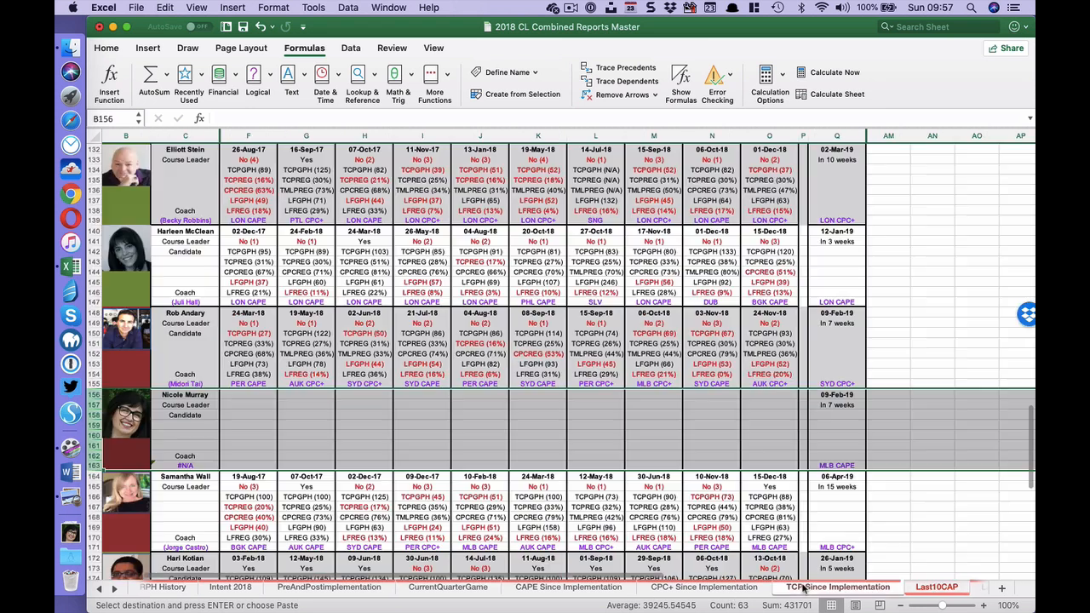
click(147, 422)
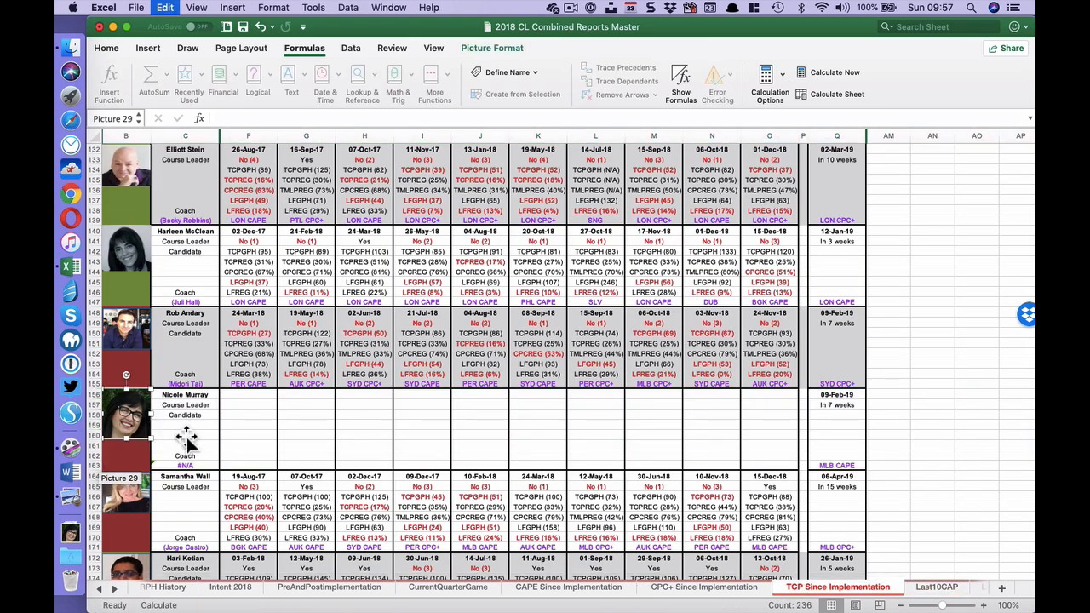
click(917, 586)
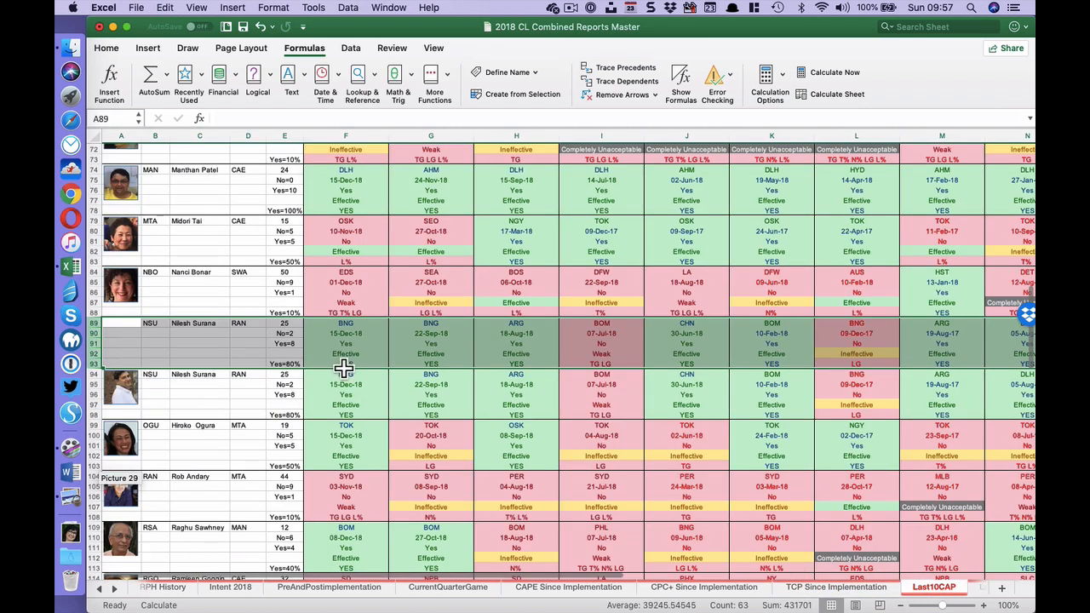
click(130, 332)
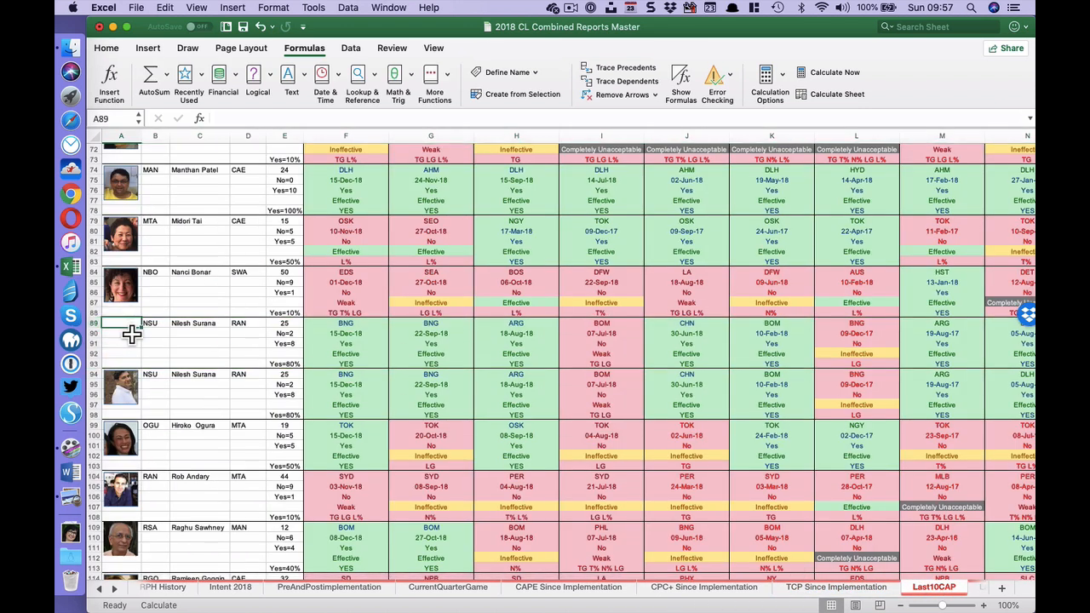
key(super+v)
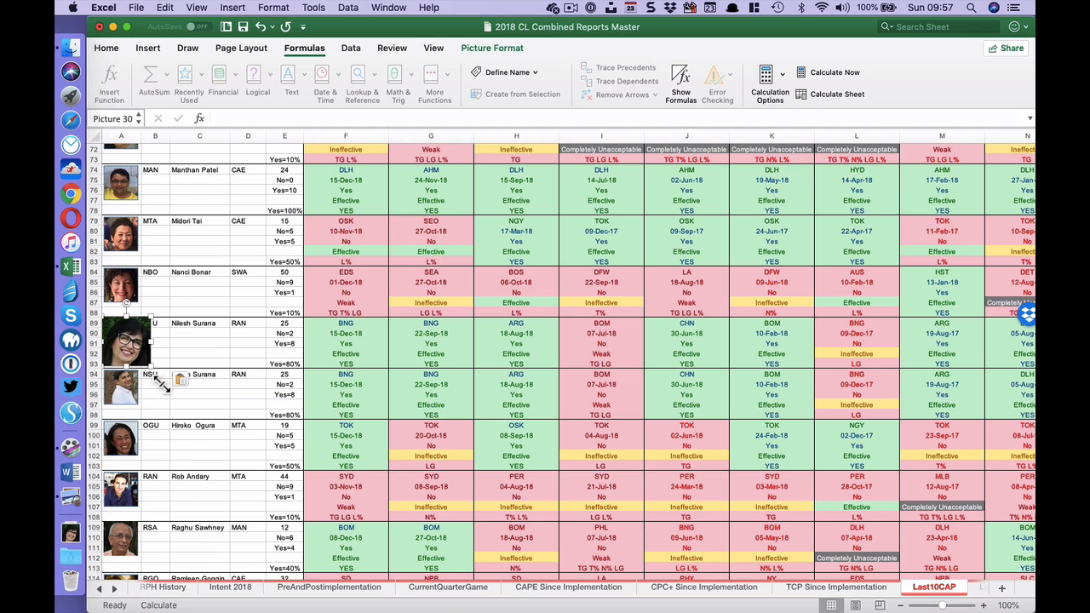
drag(162, 381, 135, 356)
- Enlarge the photo beside row 94 to about column A's full width and fine-tune the size of the photo at row 89
click(128, 394)
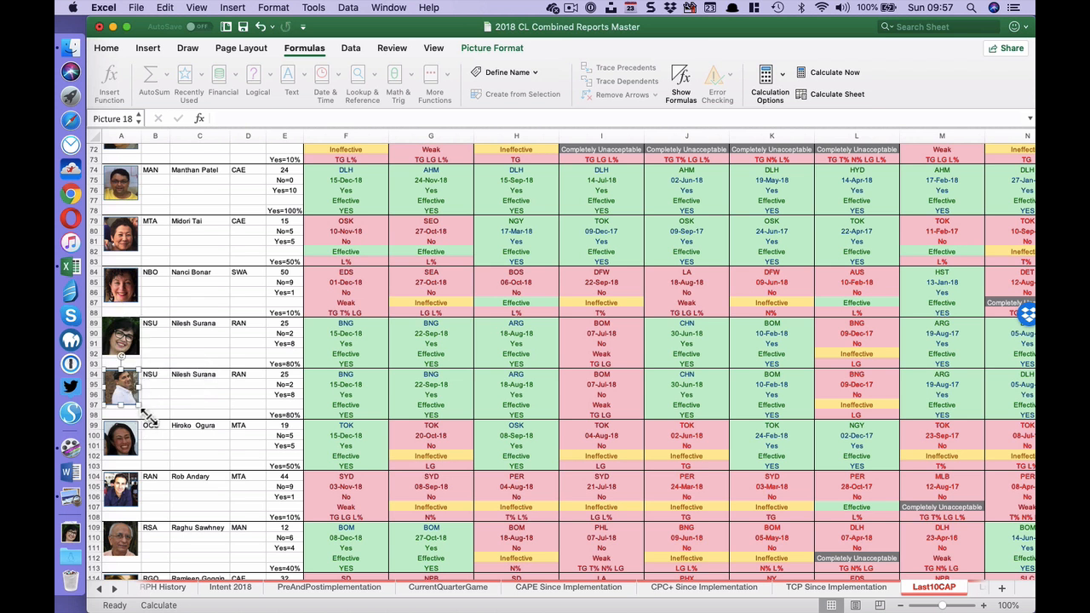
drag(139, 406, 138, 406)
drag(139, 405, 143, 410)
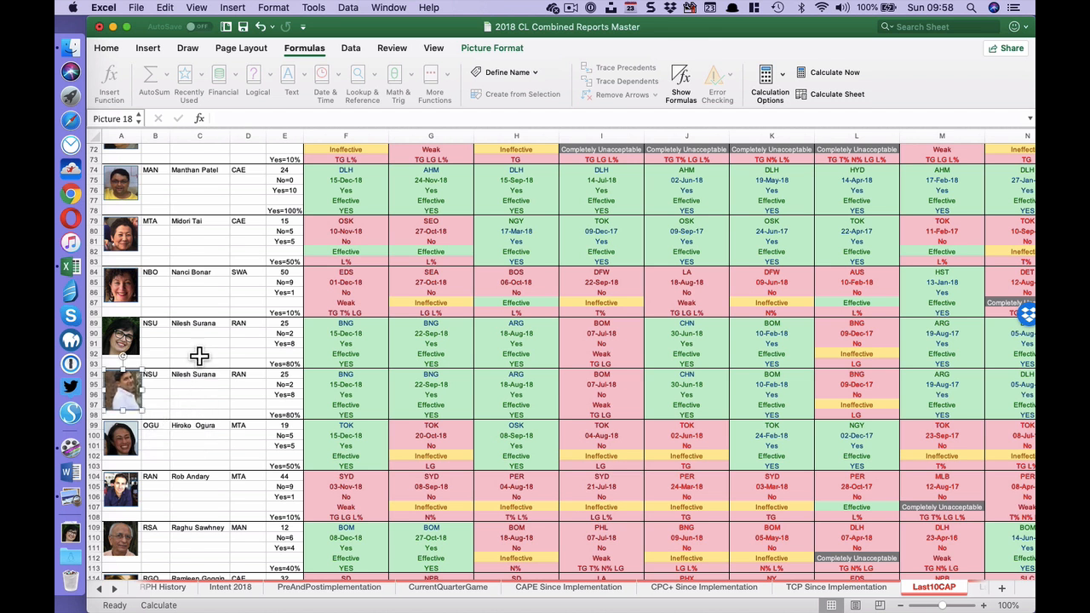
click(128, 345)
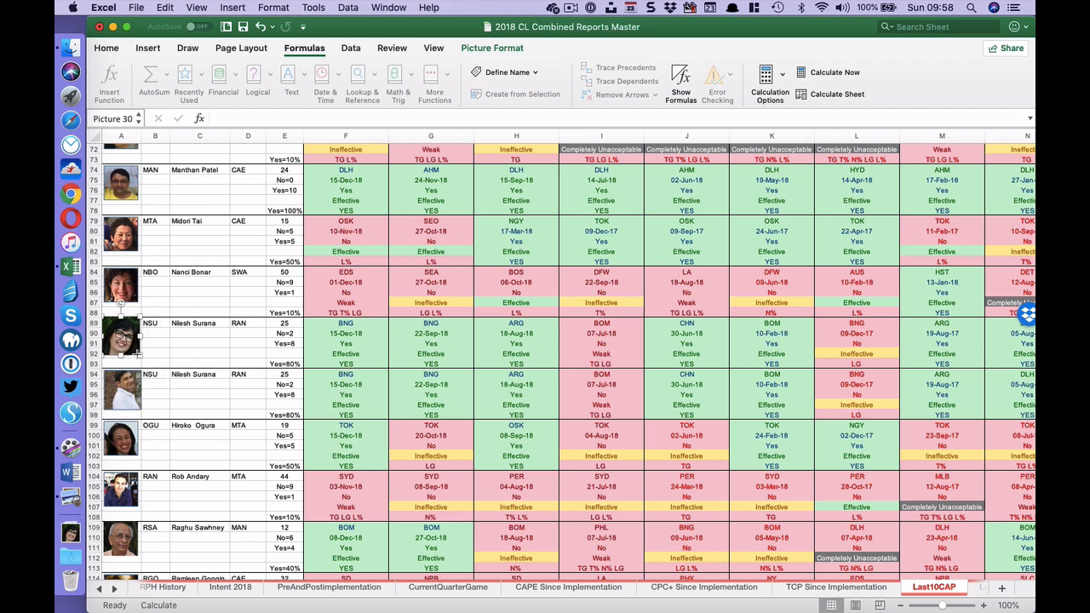
drag(136, 354, 150, 374)
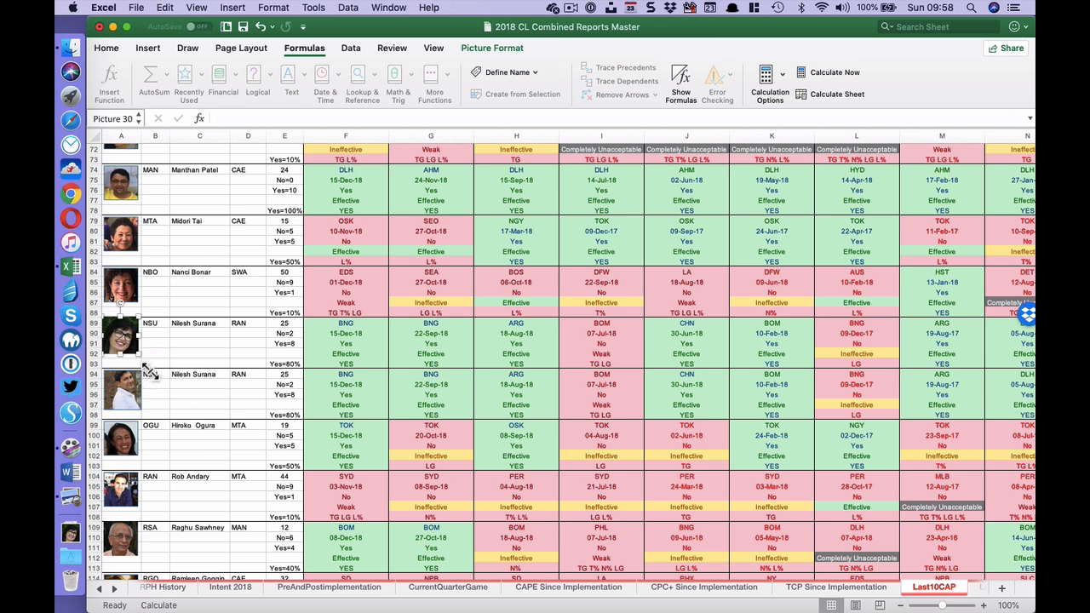
click(135, 400)
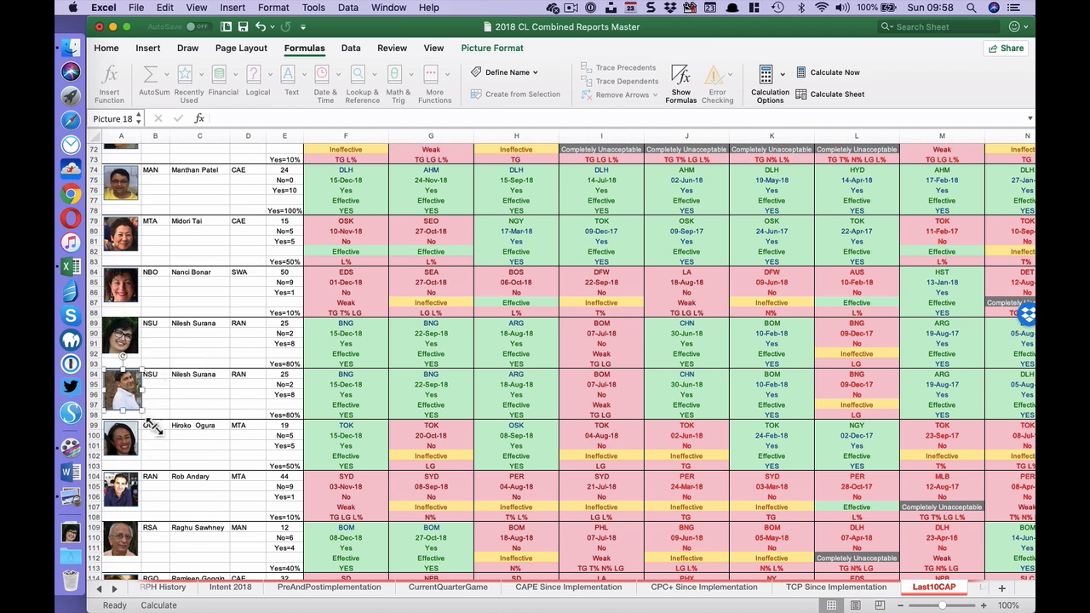
drag(152, 424, 141, 412)
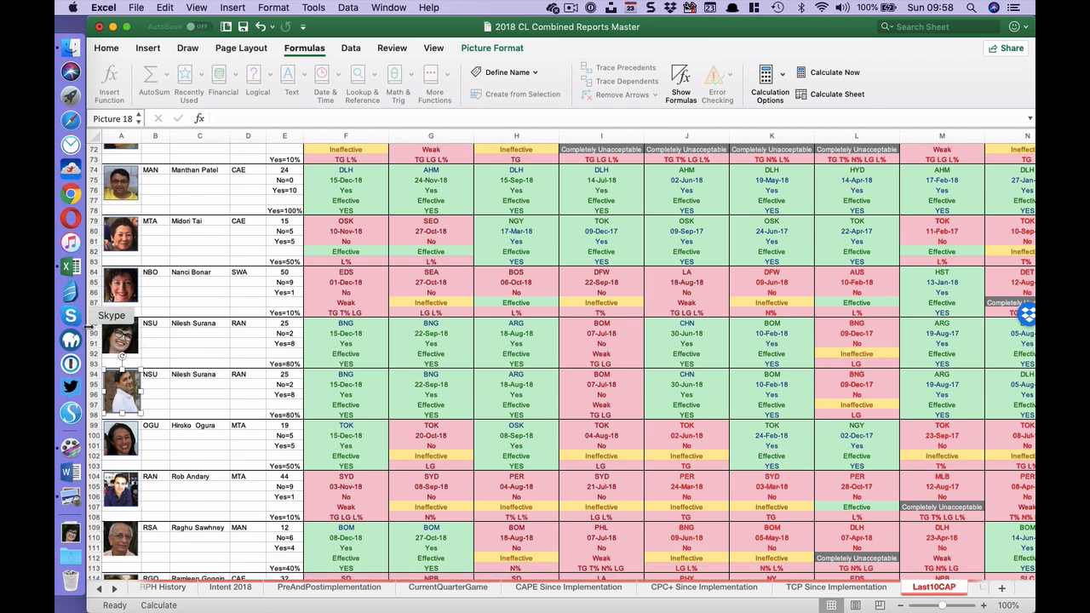
- Set the leader code in cell B89 of Last10CAP to NMU and recalculate the sheet
click(98, 324)
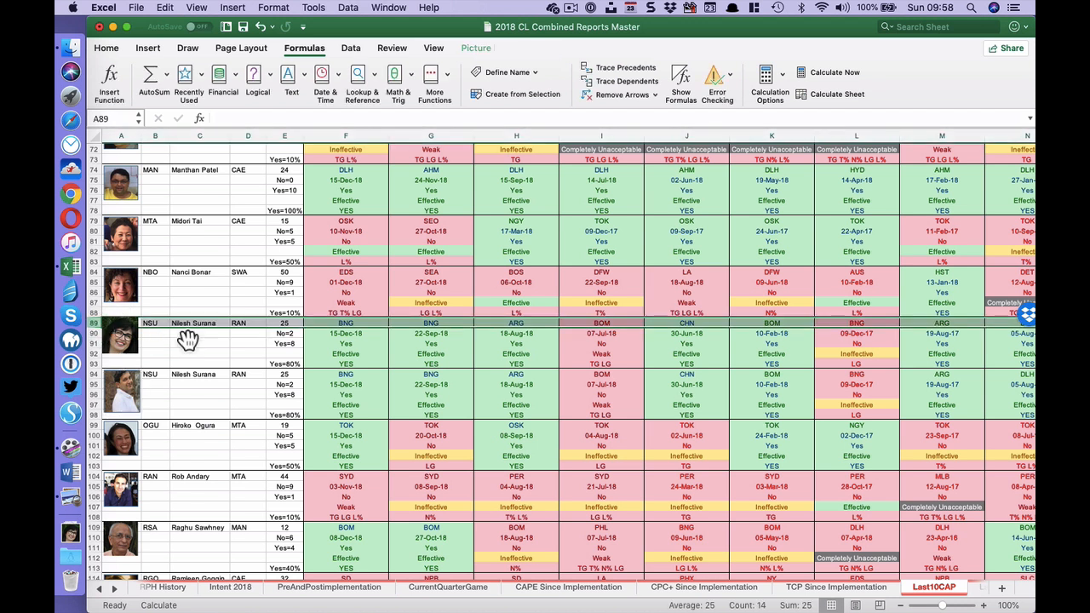
click(824, 95)
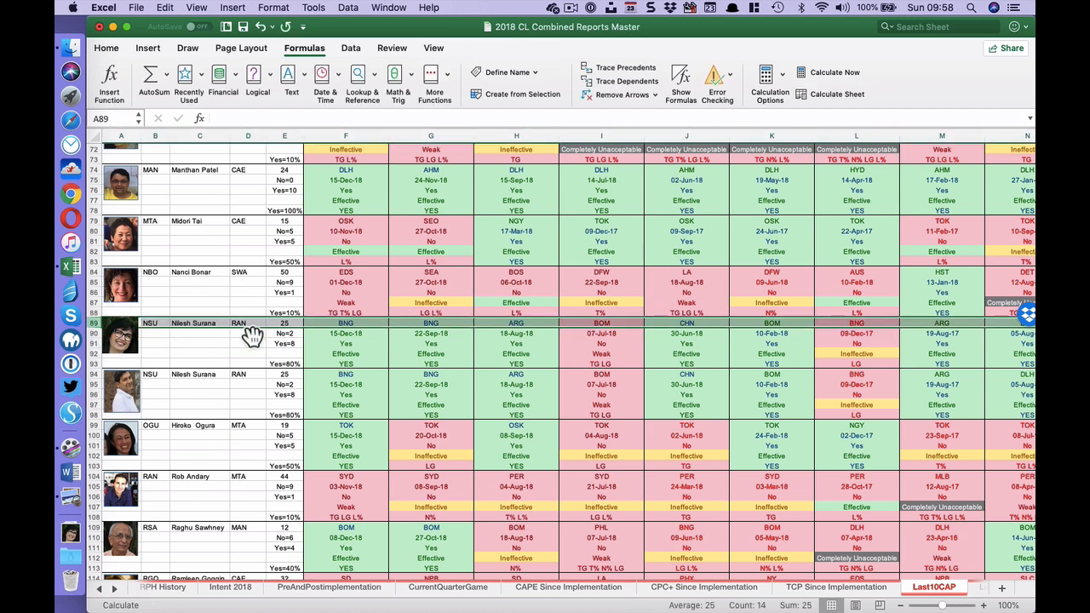
click(158, 325)
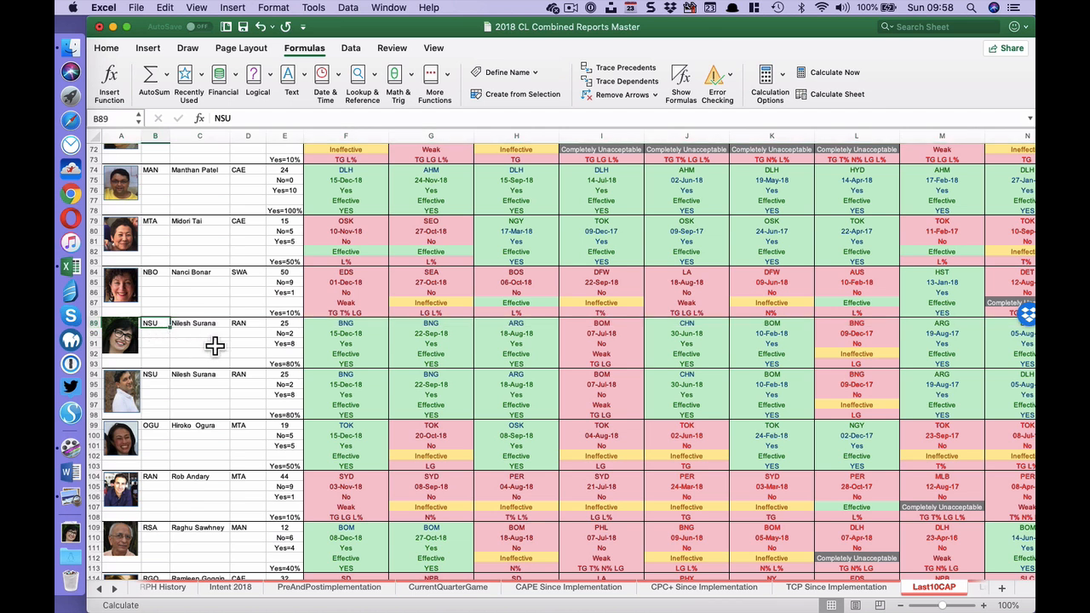
text(NM)
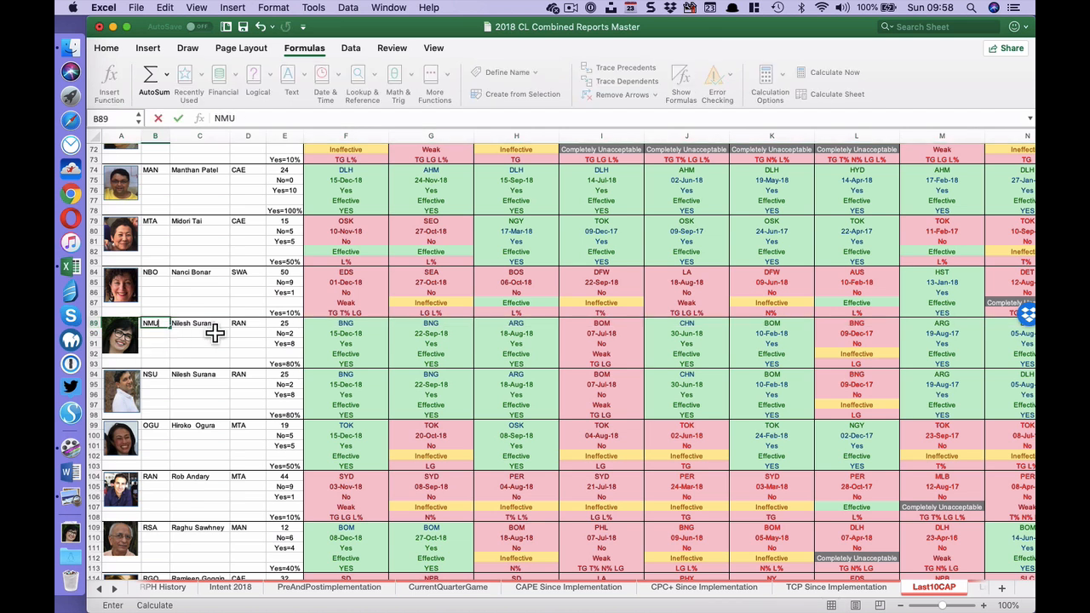
text(U)
key(Return)
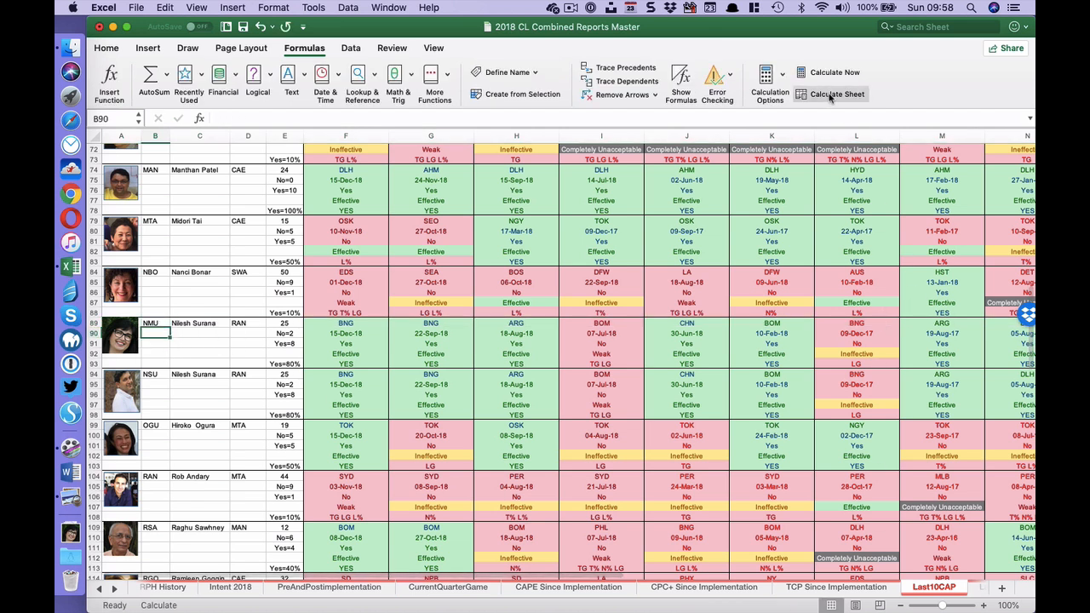
click(830, 95)
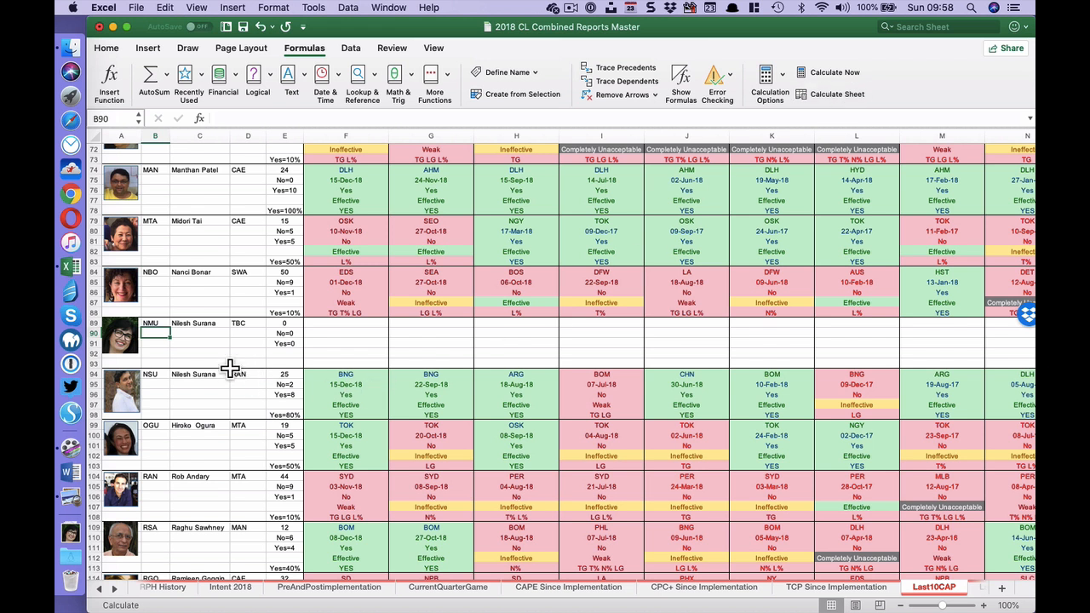
- Enter the new course leader's full name in cell C89 of the NMU block
click(204, 325)
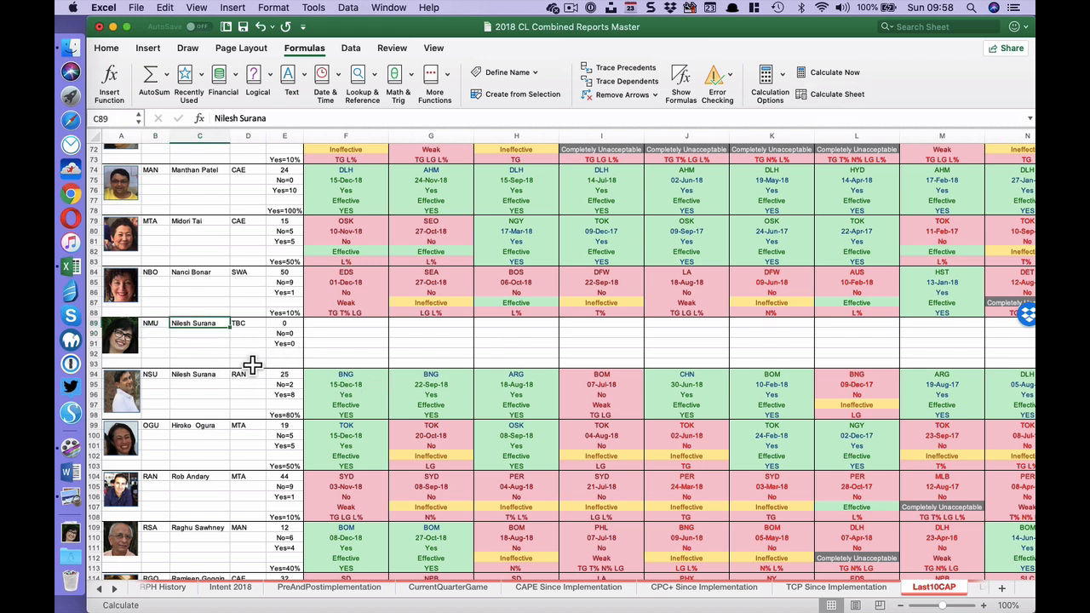
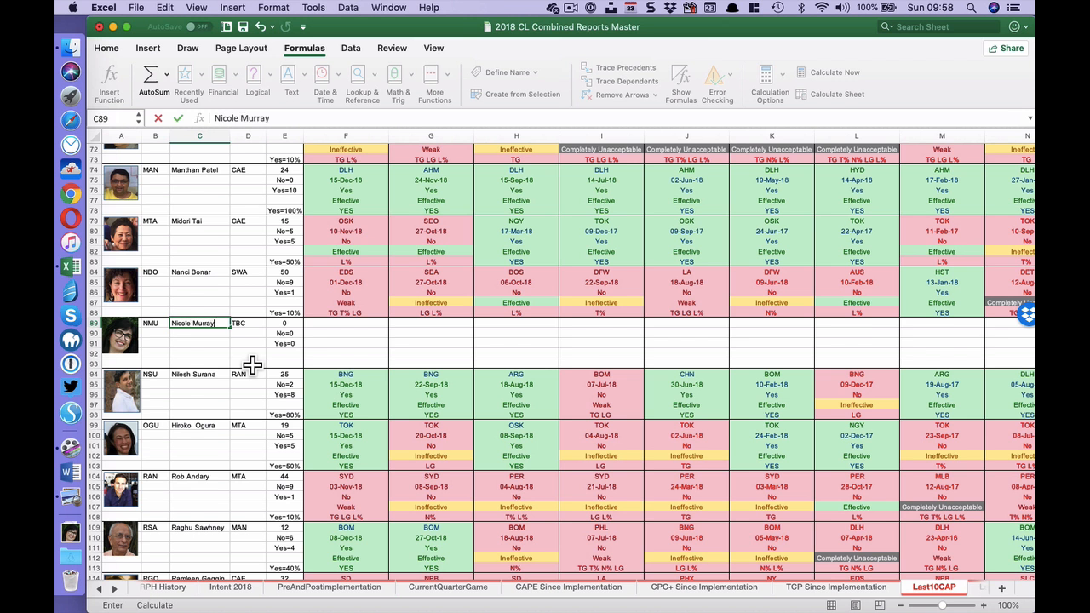
key(Return)
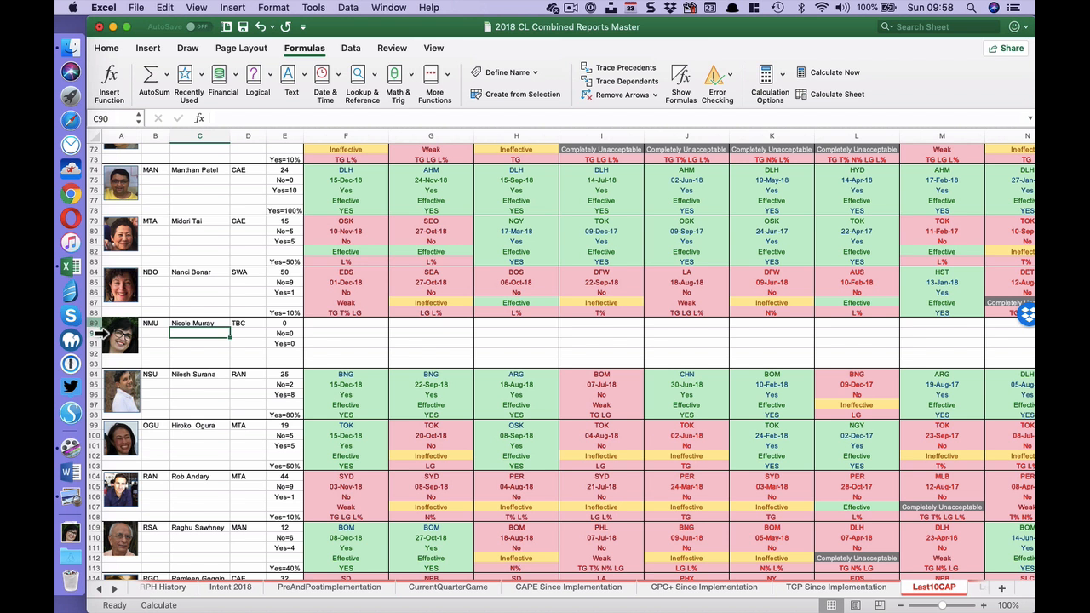
- Copy the NMU block in rows 89:93 of Last10CAP and insert it at row 89 of Last10CPC, directly above the NSU block
drag(98, 334, 89, 364)
key(super+c)
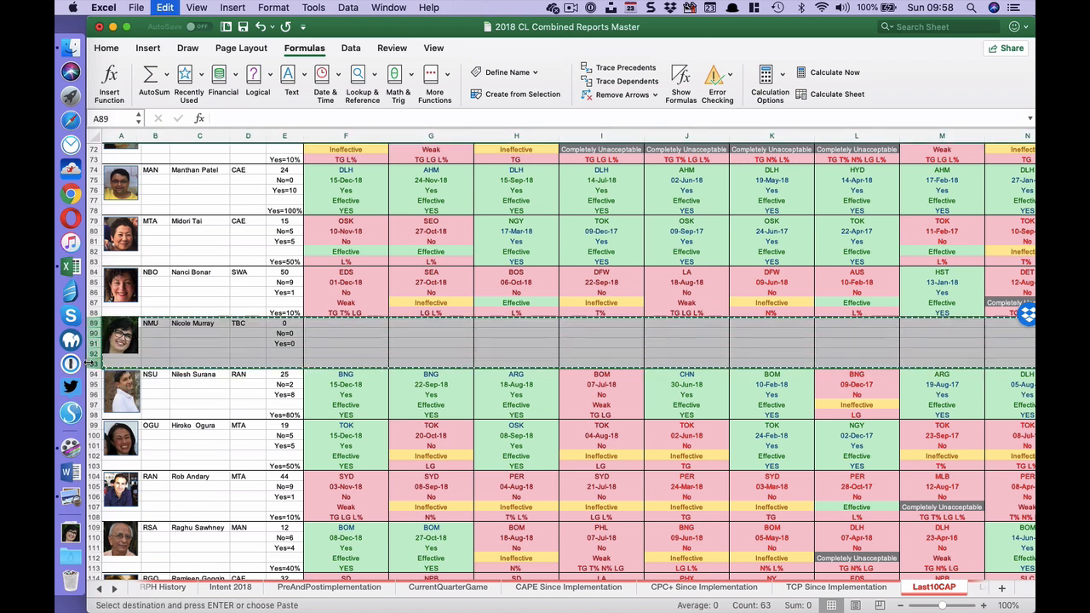
click(978, 591)
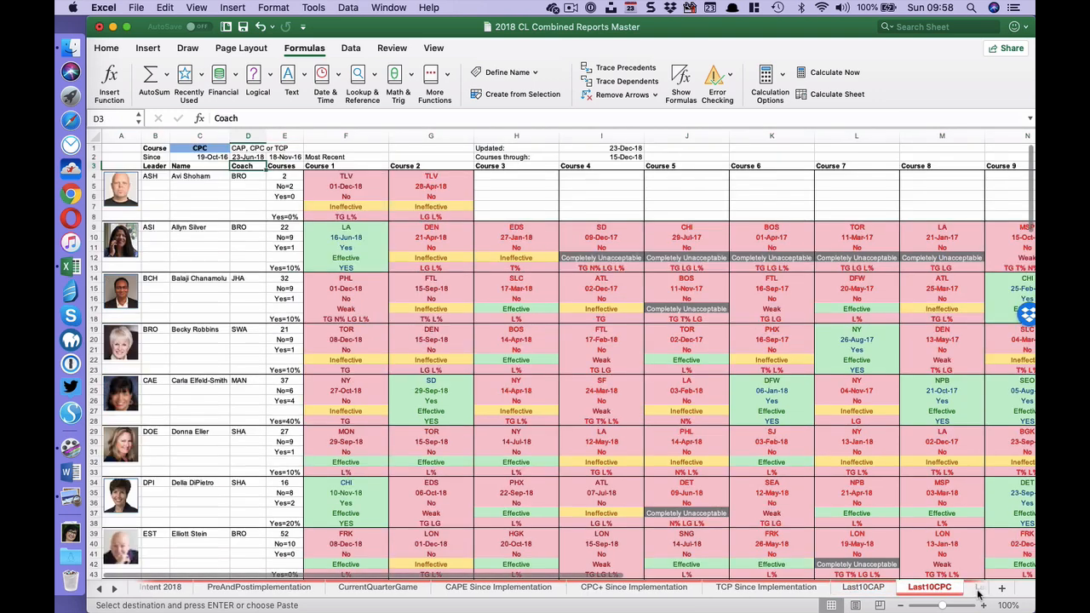
scroll(205, 458, down, 10)
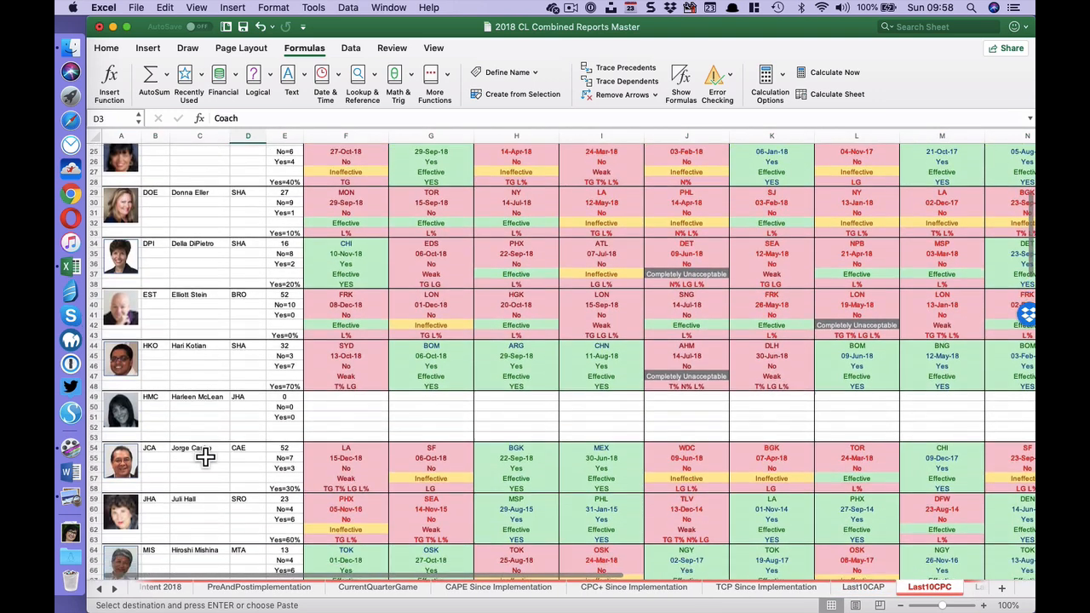
scroll(206, 457, down, 5)
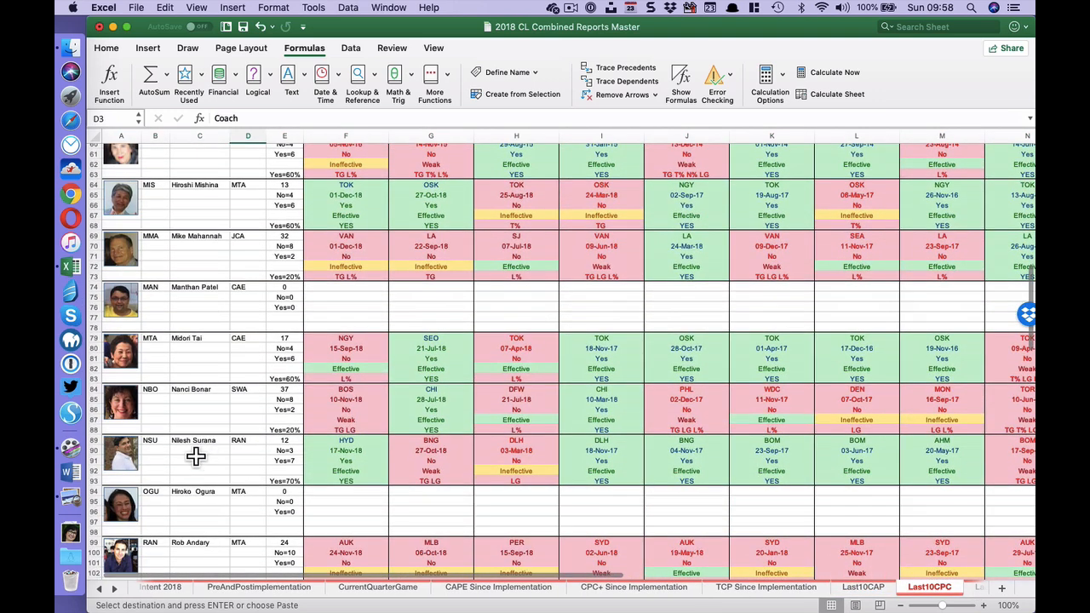
click(95, 440)
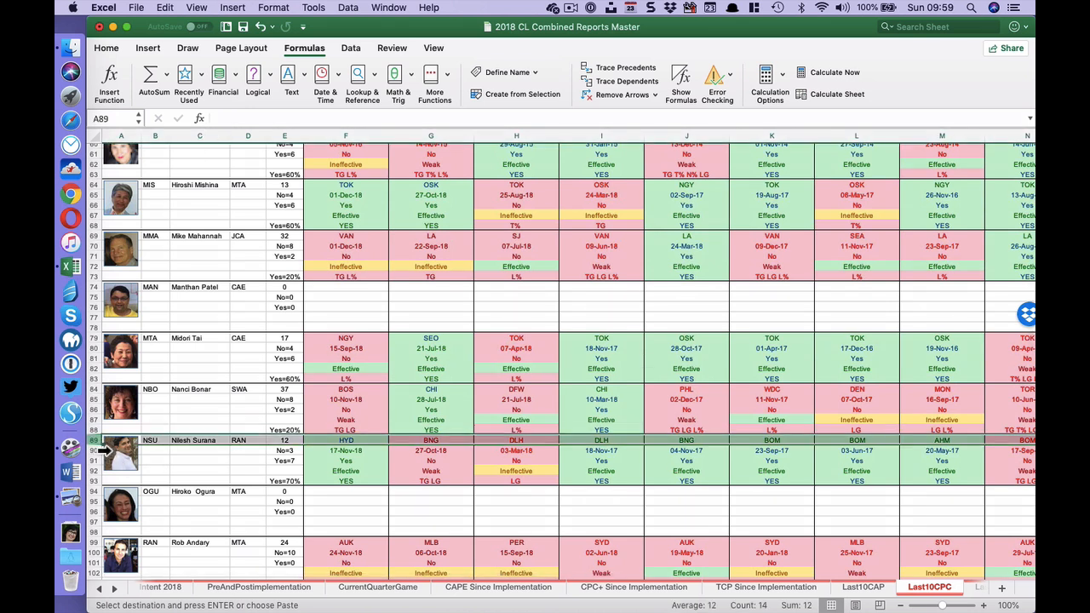
right_click(93, 441)
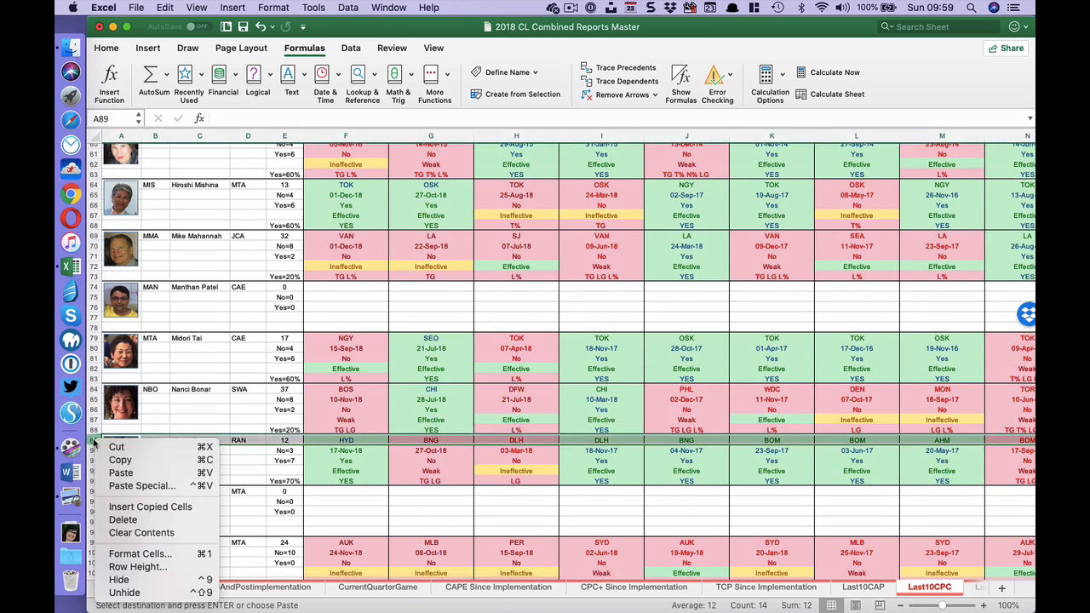
click(166, 509)
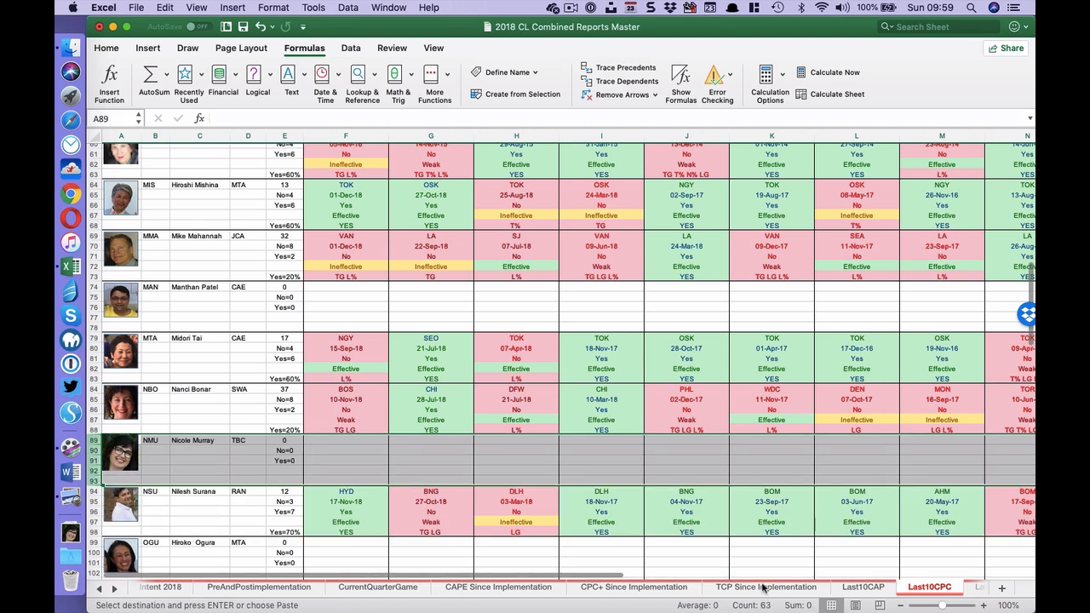
- Copy the NMU block in rows 89:93 of Last10CPC and insert it at row 89 of Last10TCP, directly above the NSU block
key(ctrl+Page_Down)
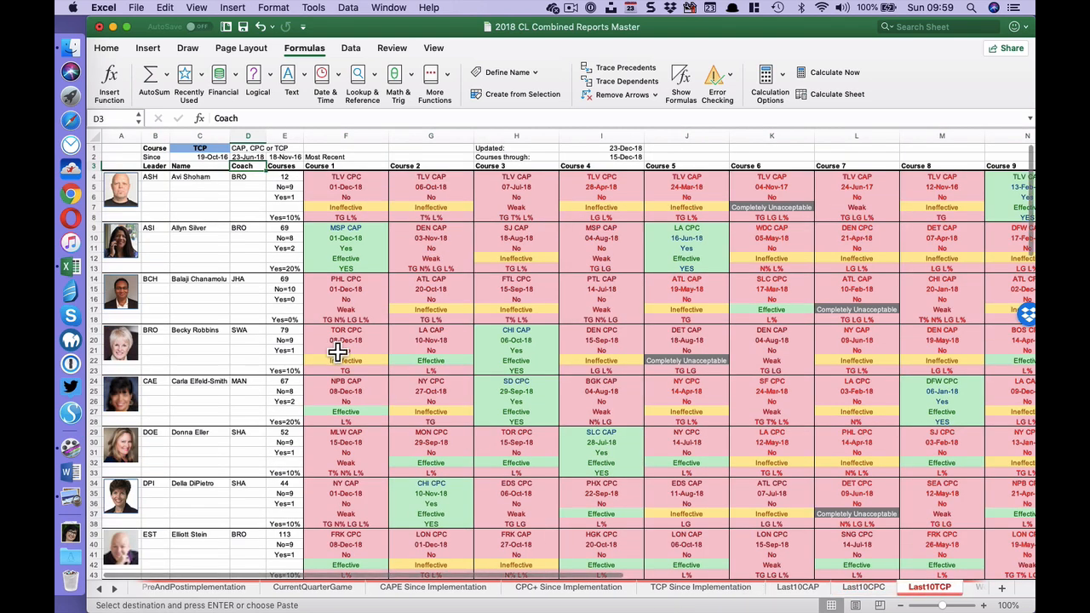
scroll(334, 352, down, 5)
scroll(332, 352, down, 10)
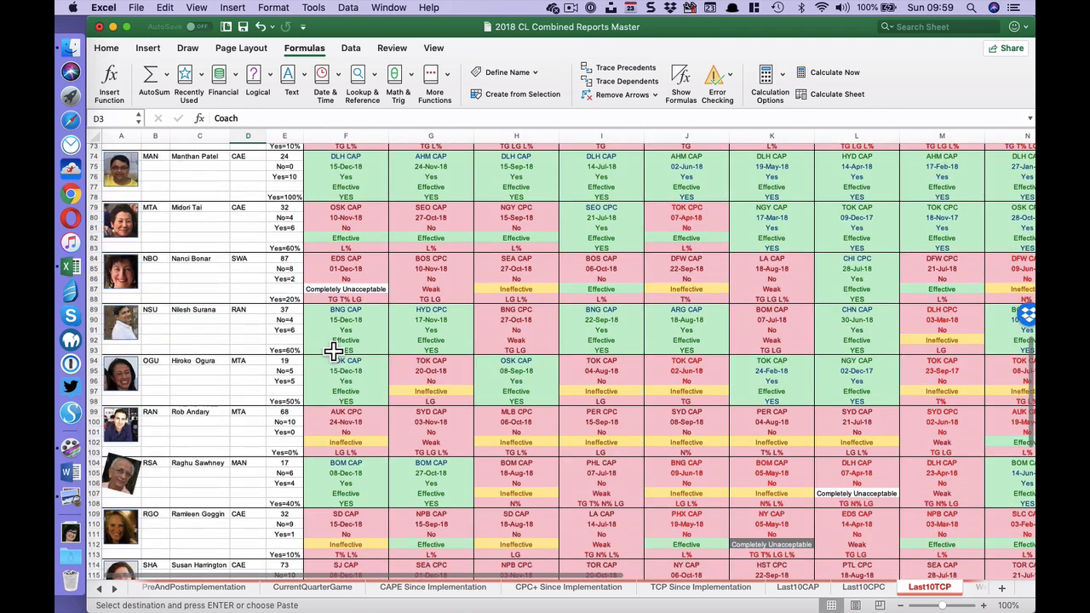
click(94, 309)
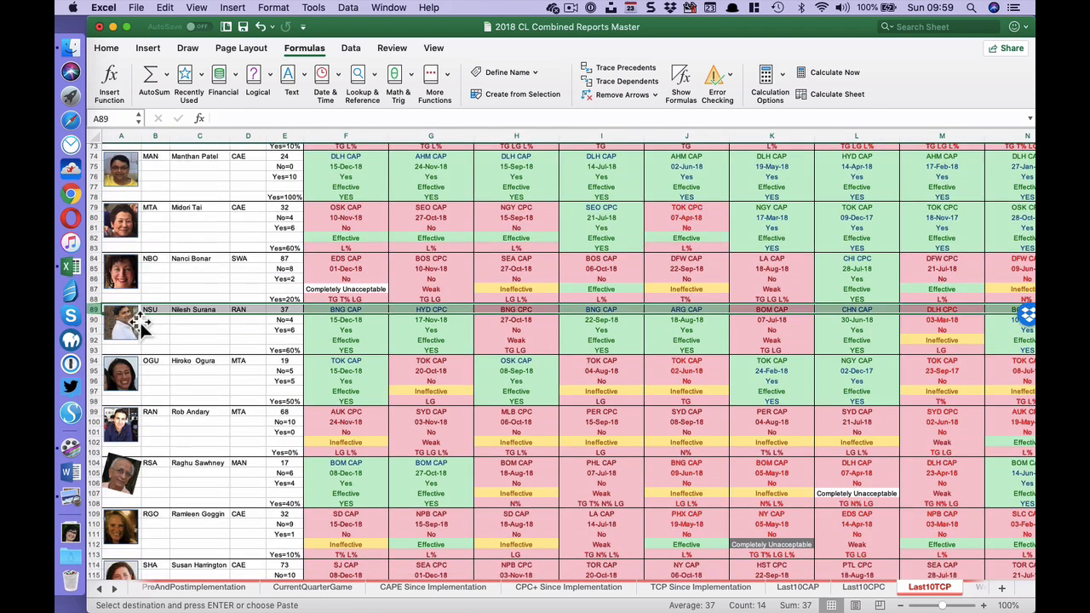
right_click(94, 311)
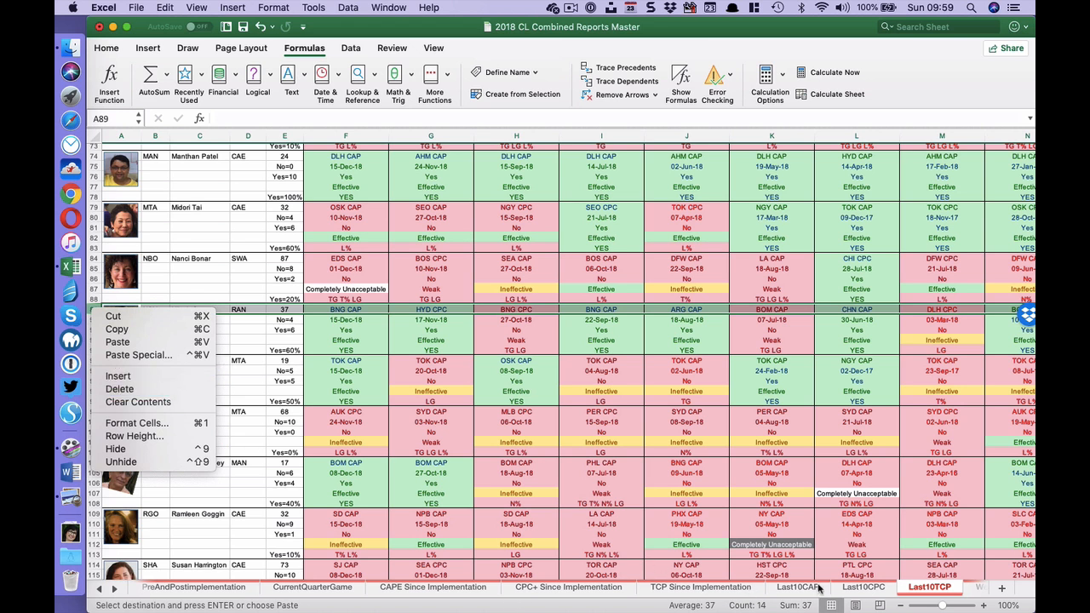
key(Escape)
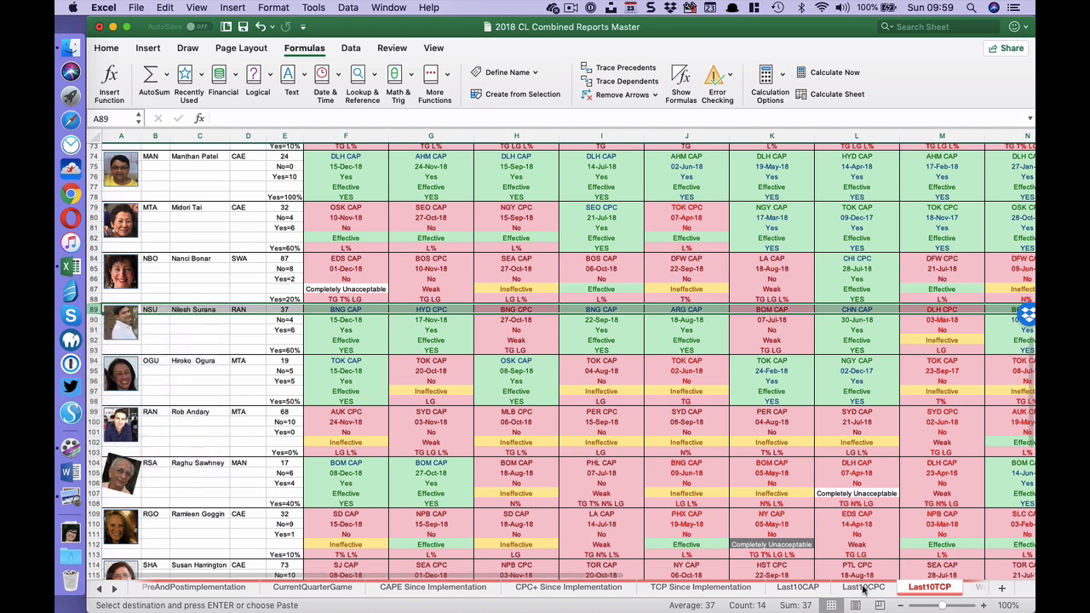
click(862, 587)
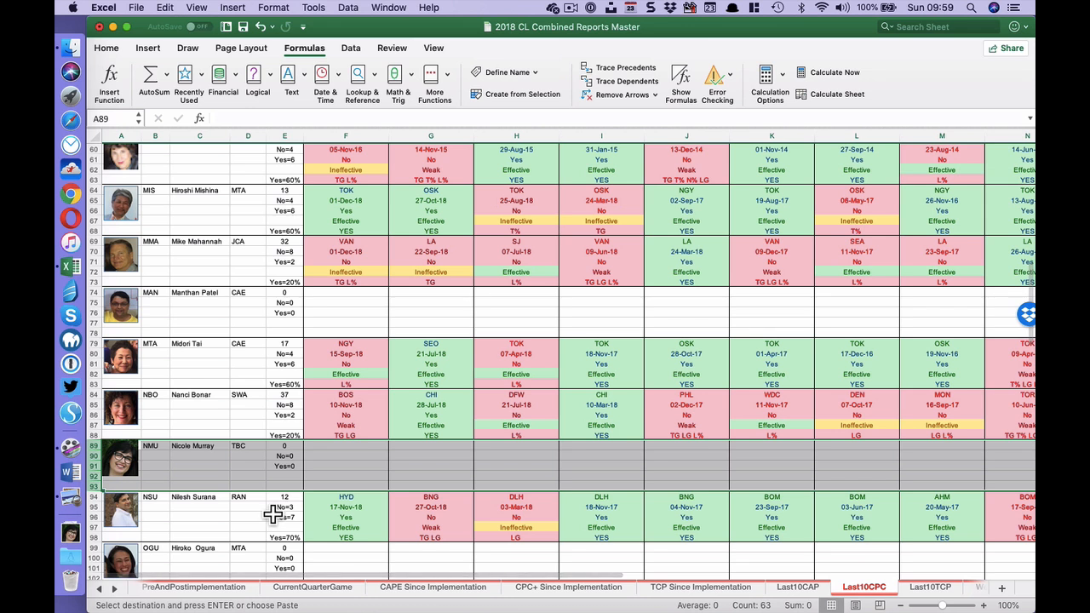
key(super+c)
click(928, 586)
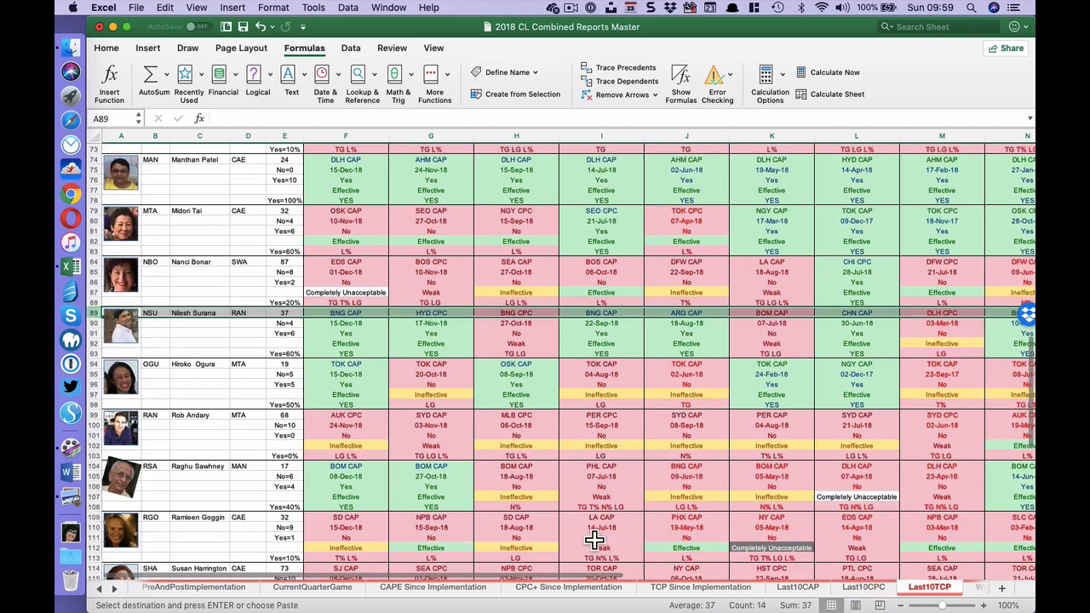
right_click(103, 324)
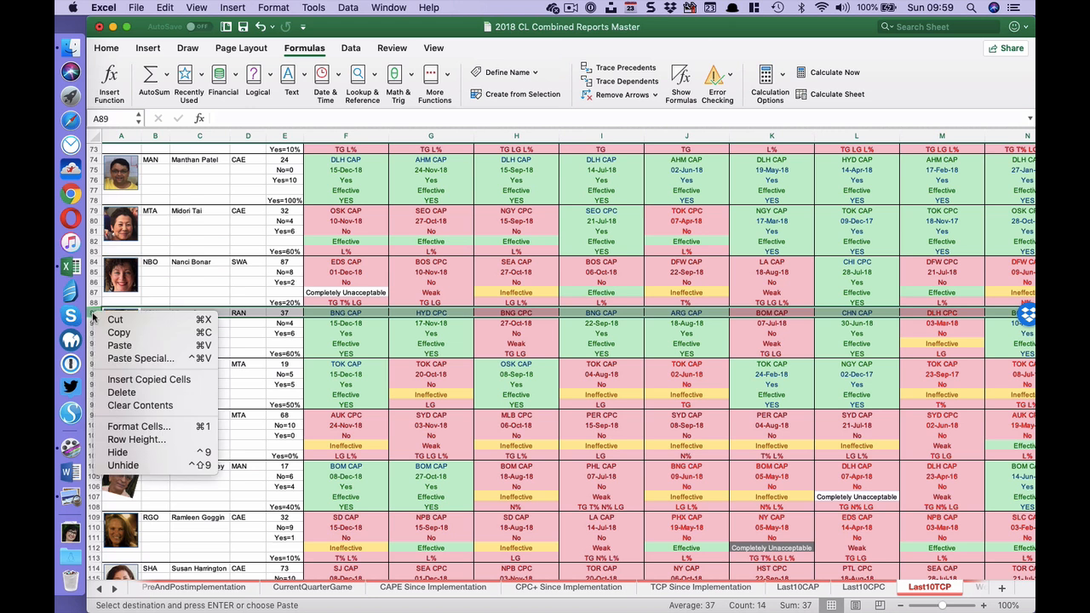
click(187, 374)
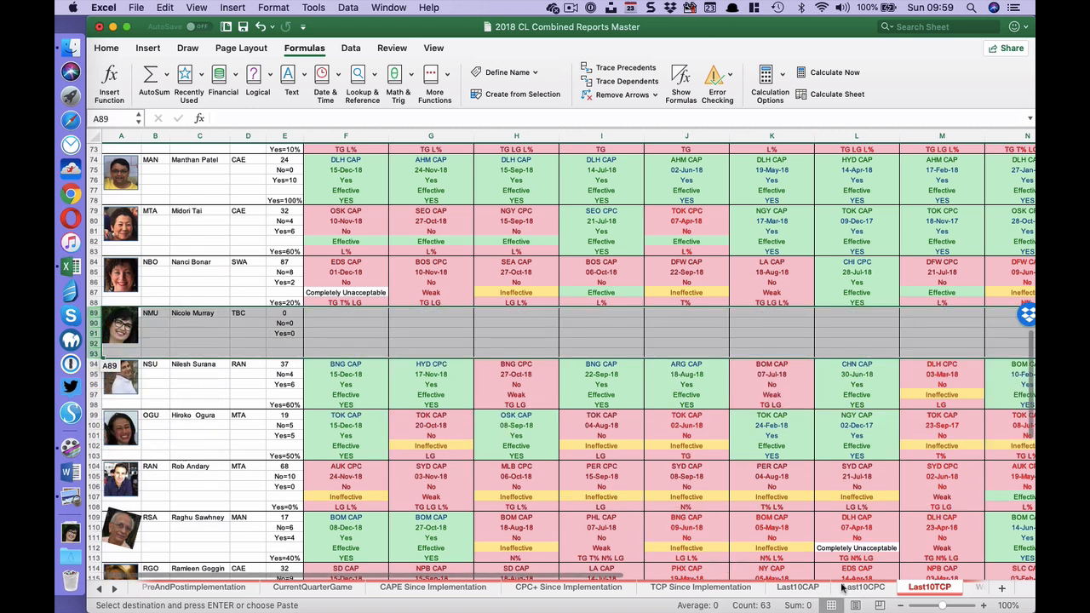
key(ctrl+Page_Down)
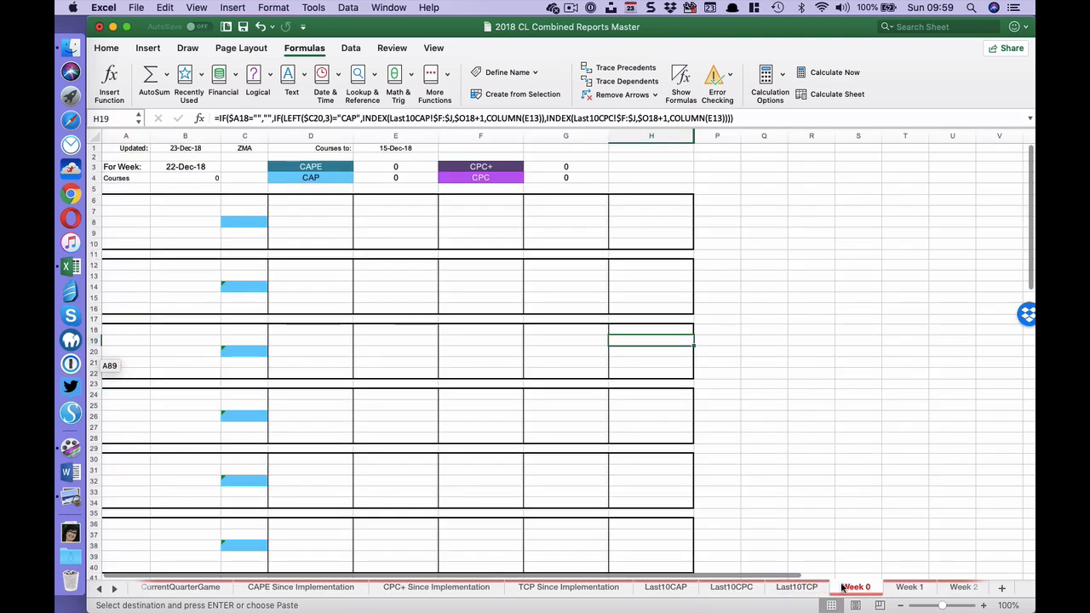
key(ctrl+Page_Up)
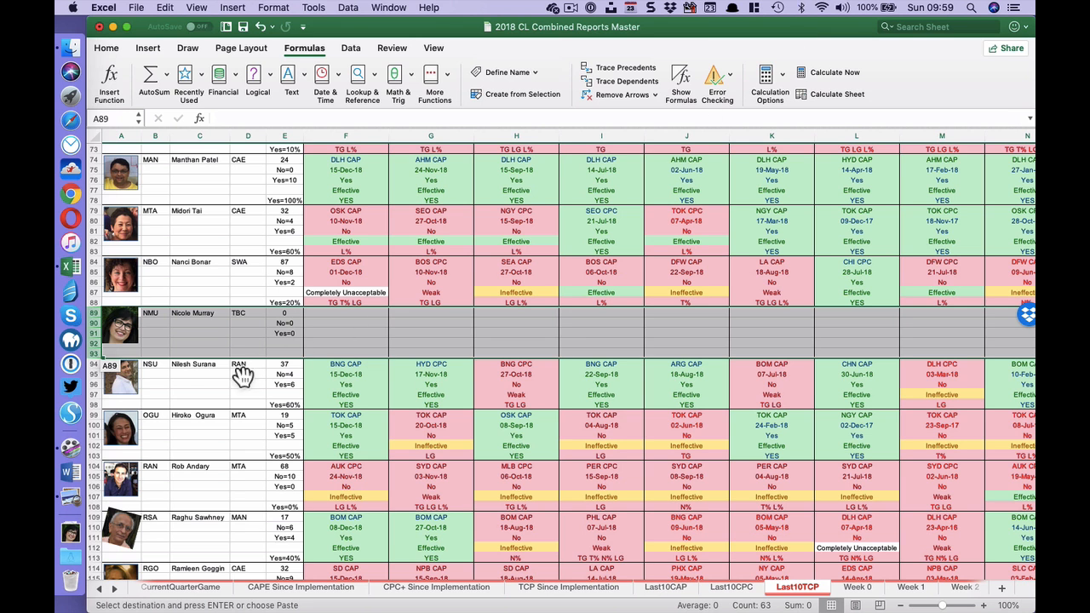
key(super+Tab)
key(super+Tab)
key(super+Tab)
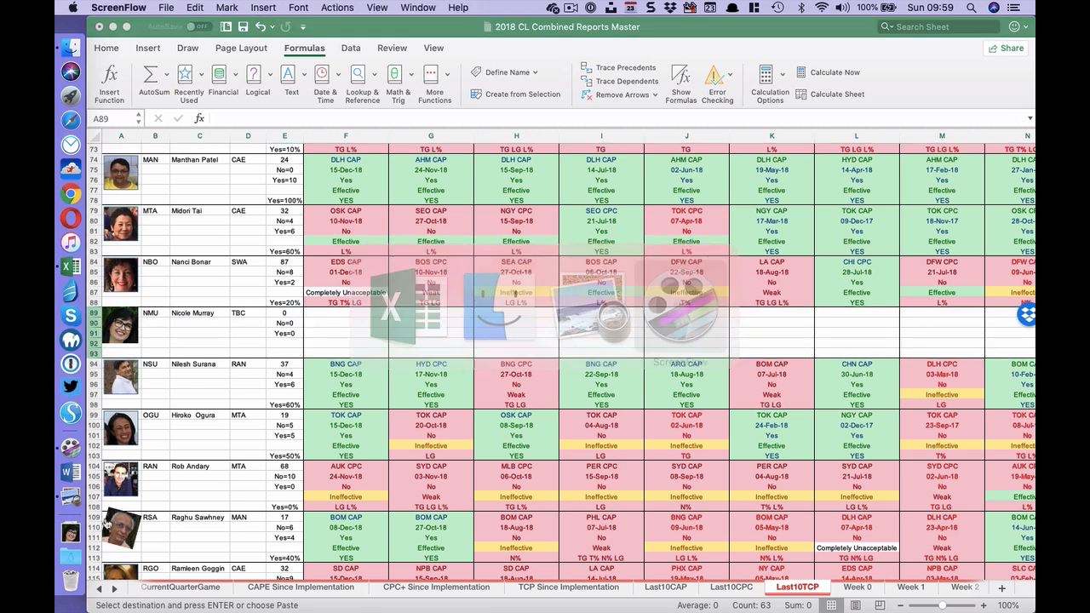